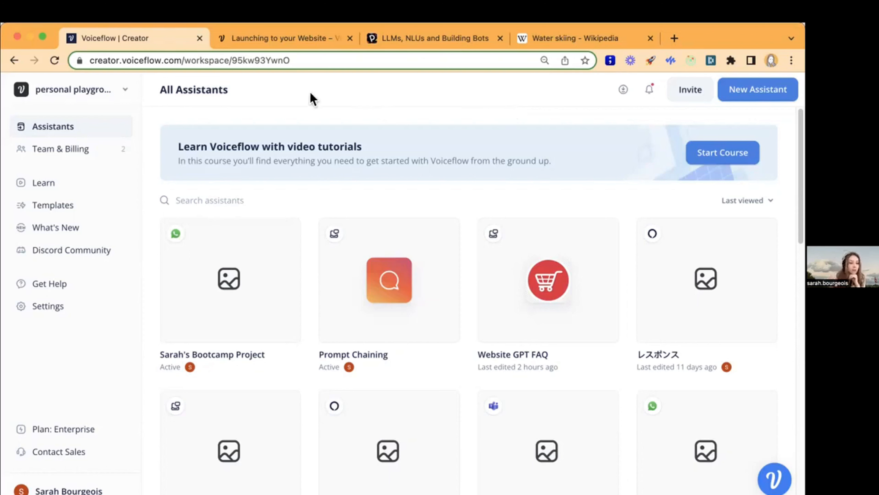
- Look over the available workspaces and browse the assistants in the personal playground workspace
click(116, 91)
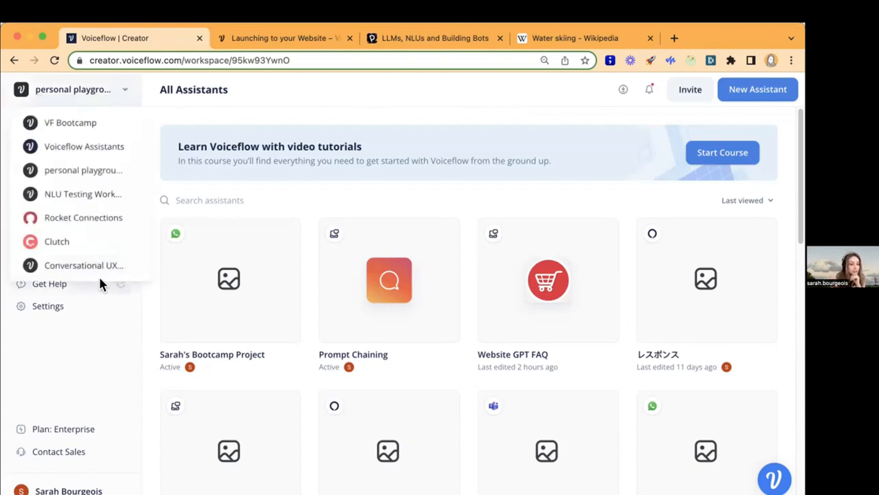
click(140, 301)
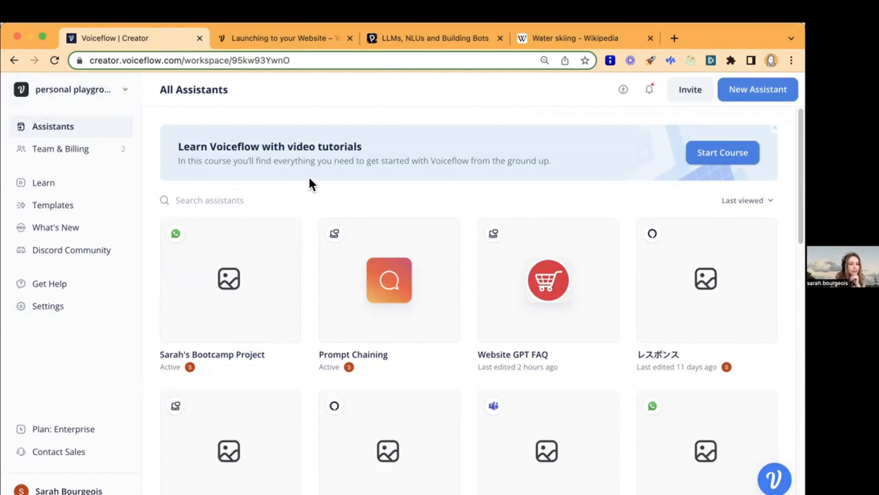
mouse_move(588, 290)
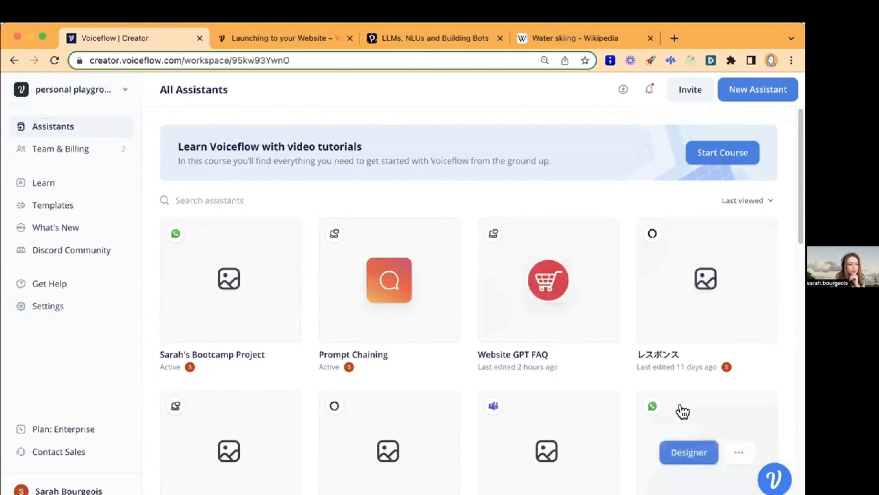
scroll(681, 410, down, 10)
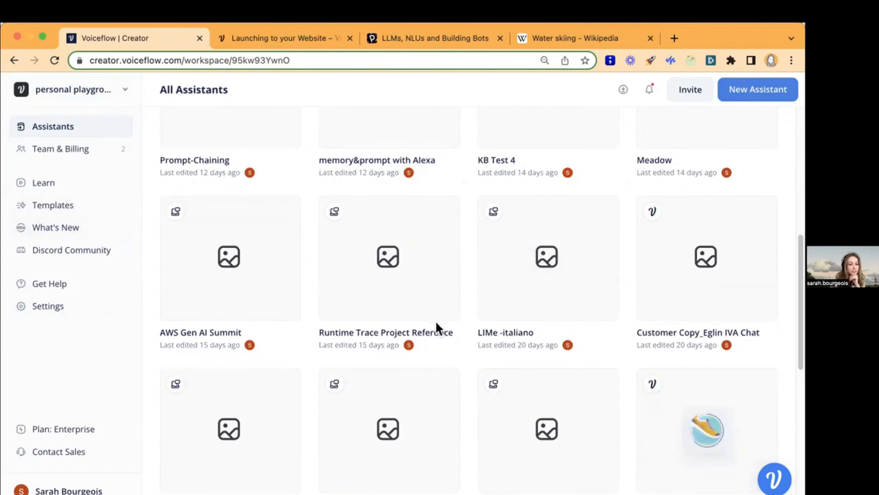
mouse_move(385, 320)
scroll(387, 320, up, 10)
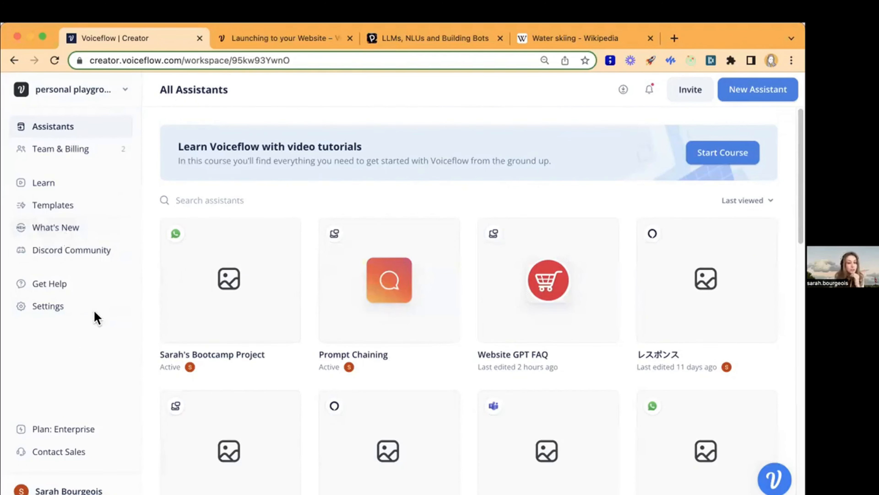
- Review the workspace settings down to the Delete Workspace section, and return to the assistants overview
click(65, 307)
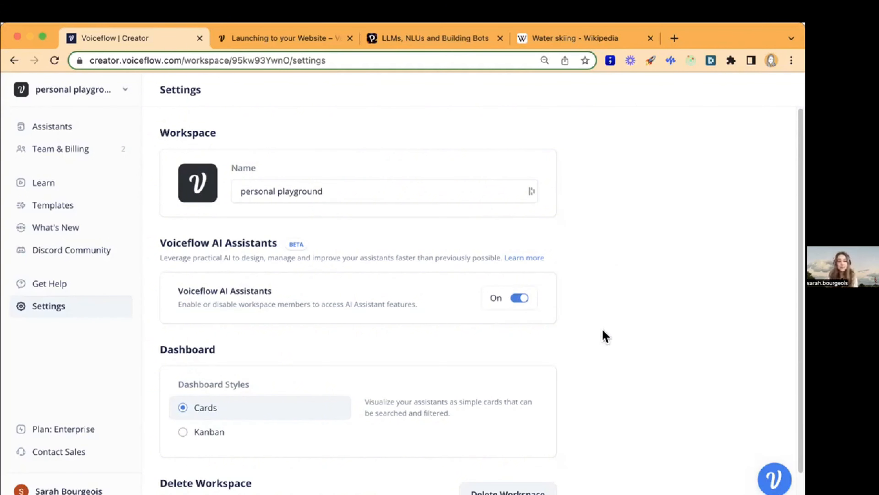
scroll(604, 335, down, 2)
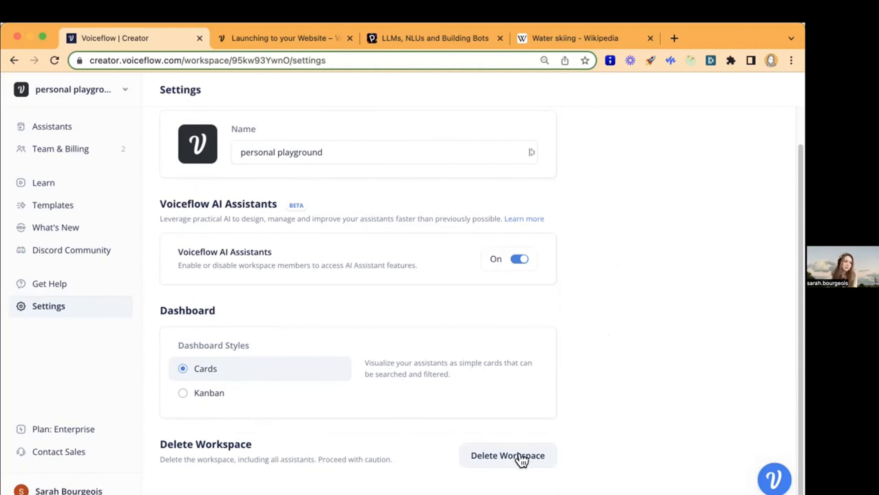
click(68, 126)
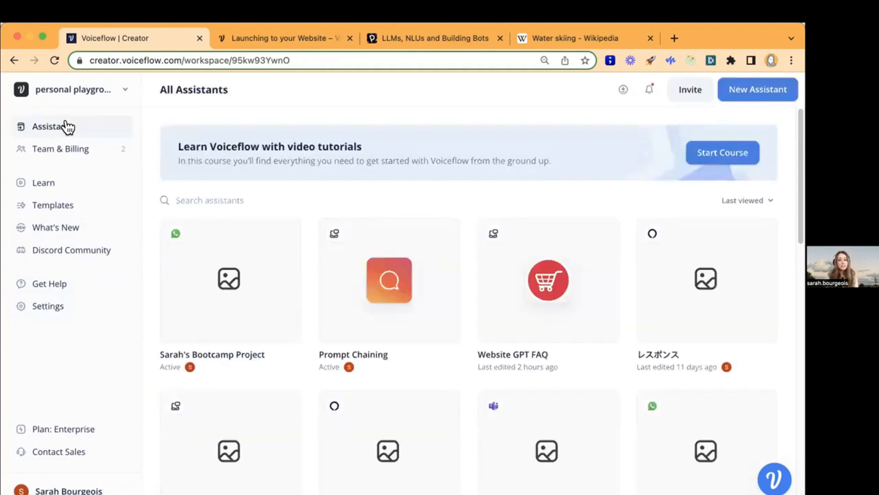
- Start a new assistant named "Fun Assistant 101" of type Build AI Assistant and accept the AI-enabled technology disclaimer
click(743, 100)
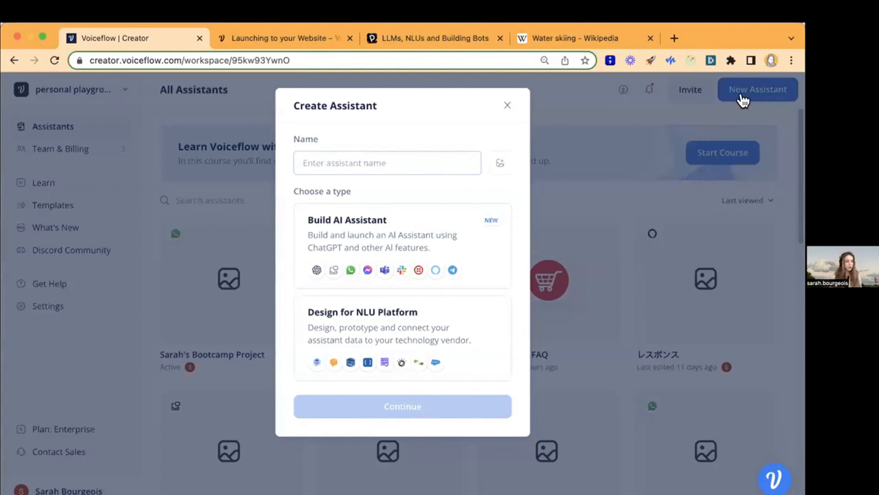
text(Fun)
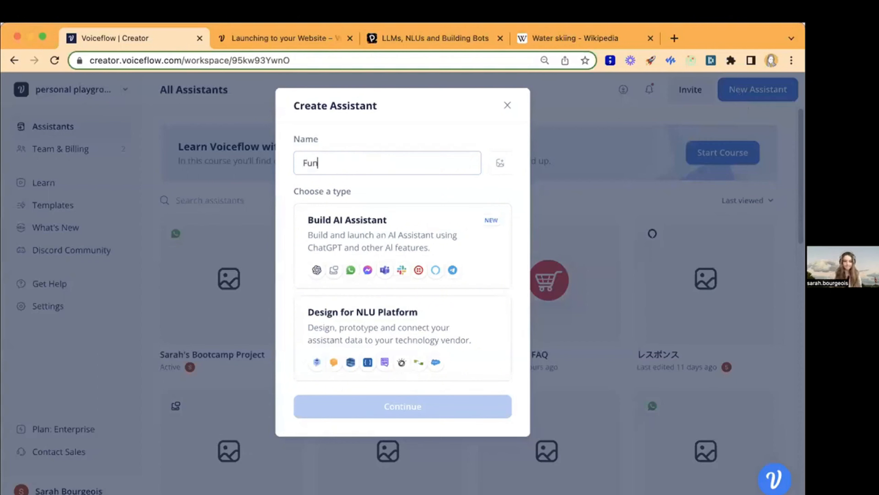
text( Assistant)
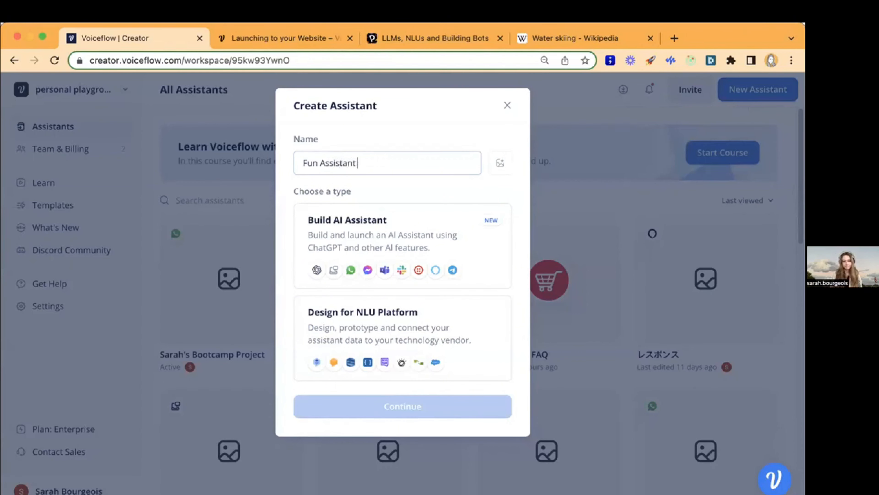
text( 101)
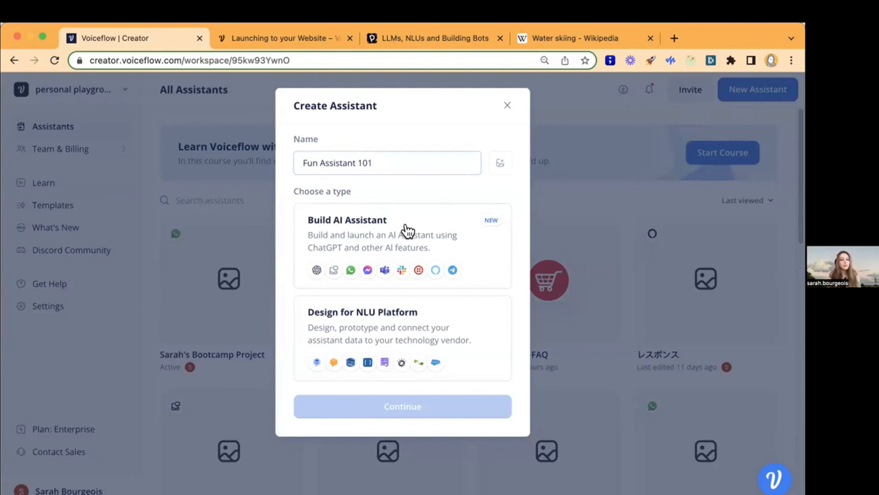
click(409, 231)
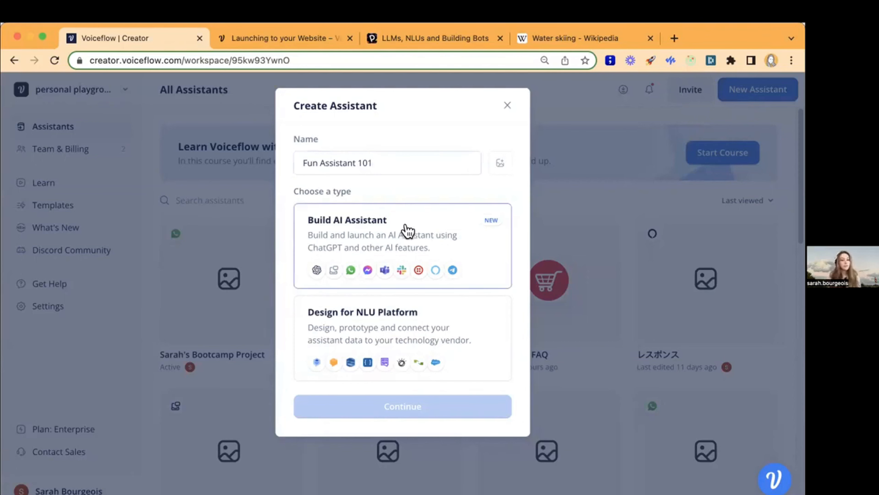
click(460, 403)
scroll(459, 402, down, 15)
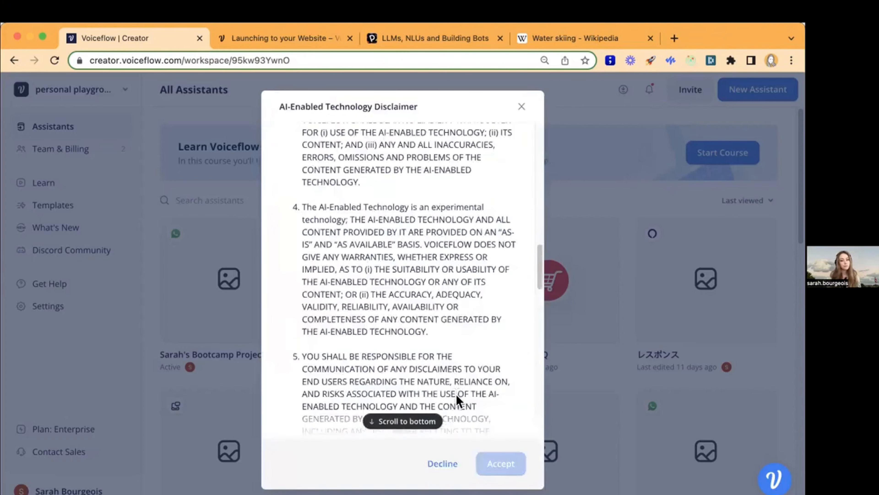
click(493, 463)
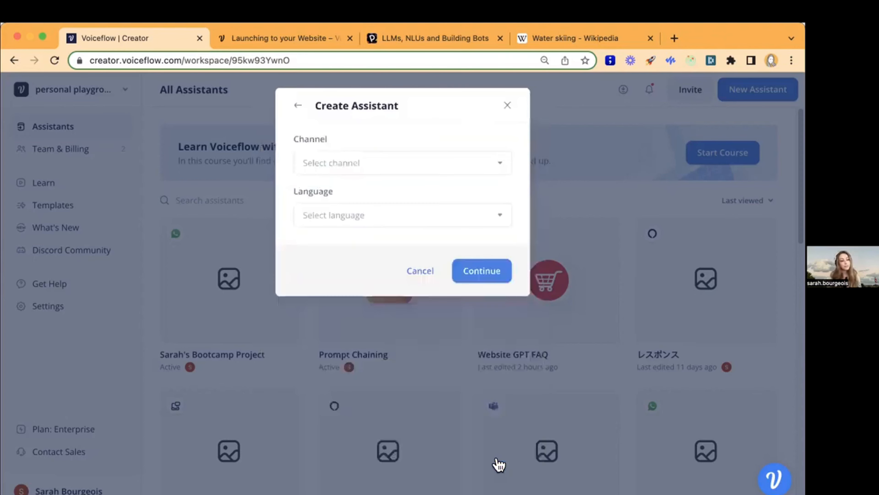
- Set the channel to Web Chat and the language to English (en-US), and create the assistant with default member access
click(399, 162)
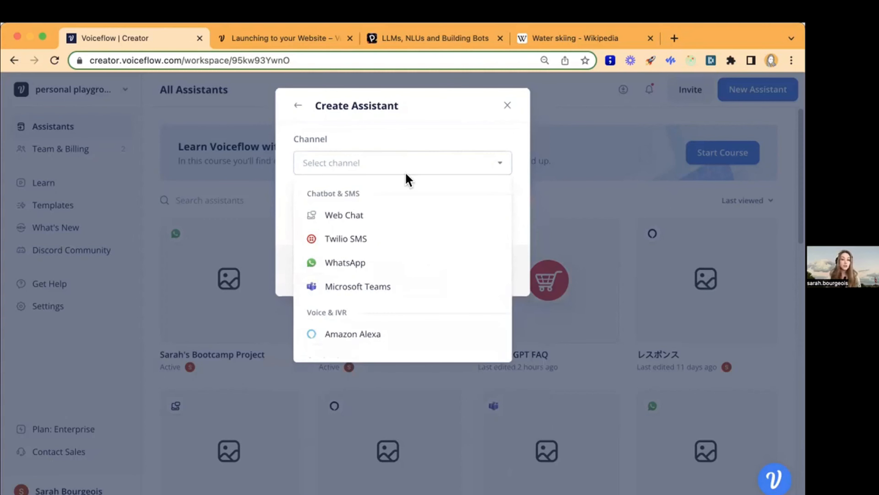
click(417, 211)
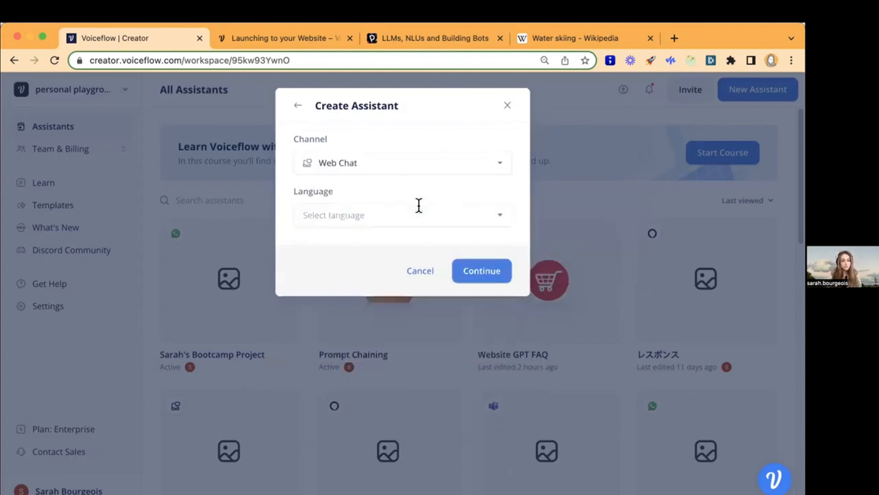
click(419, 210)
click(416, 252)
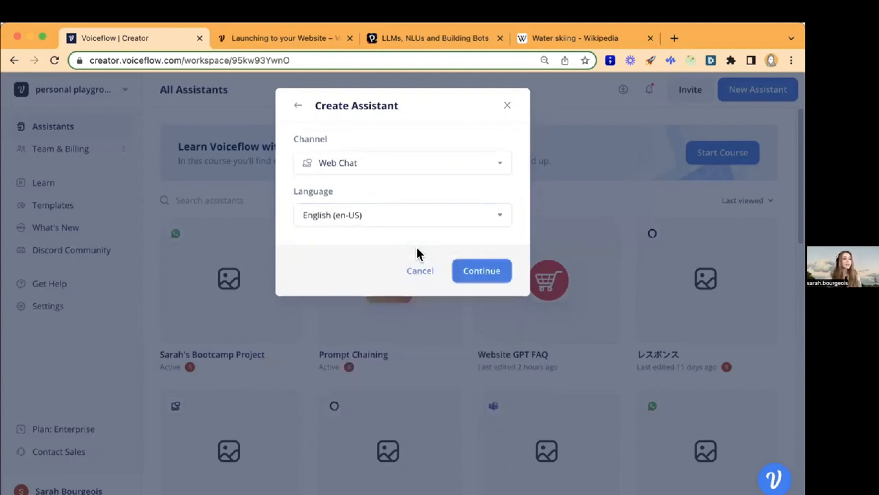
click(477, 276)
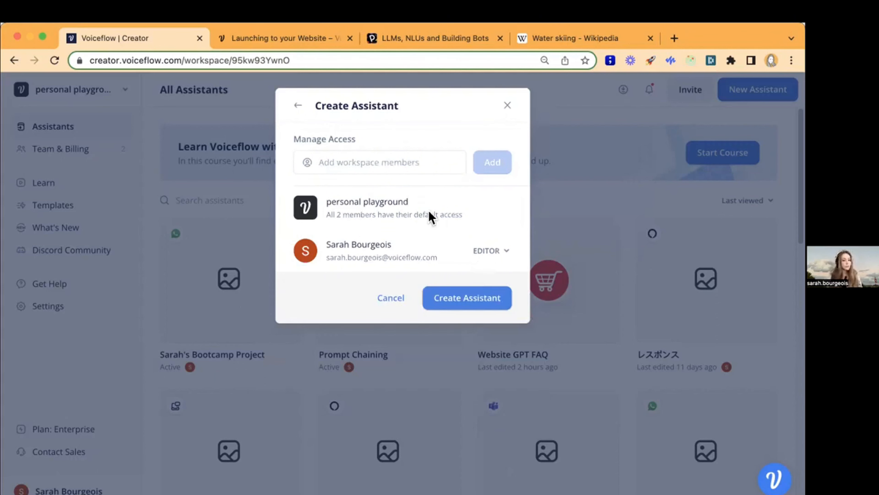
click(472, 299)
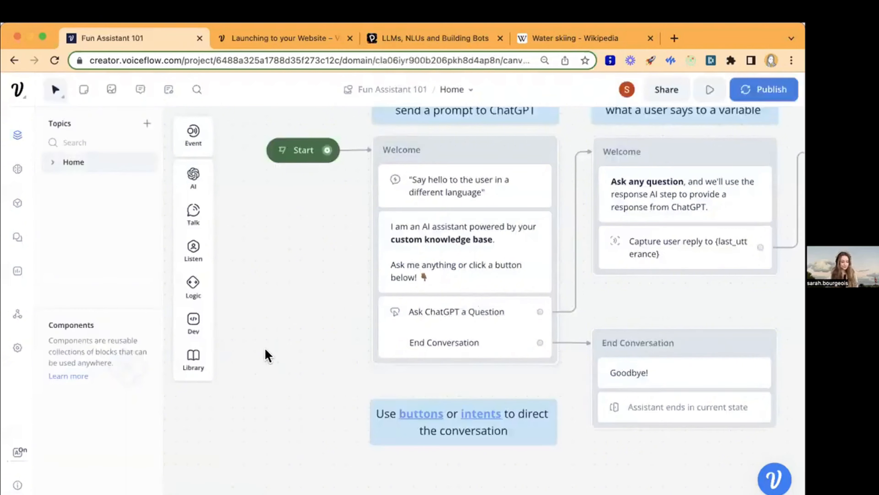
- Examine the starter conversation flow on the canvas, from the Start block to the AI response output and End Conversation blocks
scroll(269, 354, down, 2)
scroll(269, 356, down, 5)
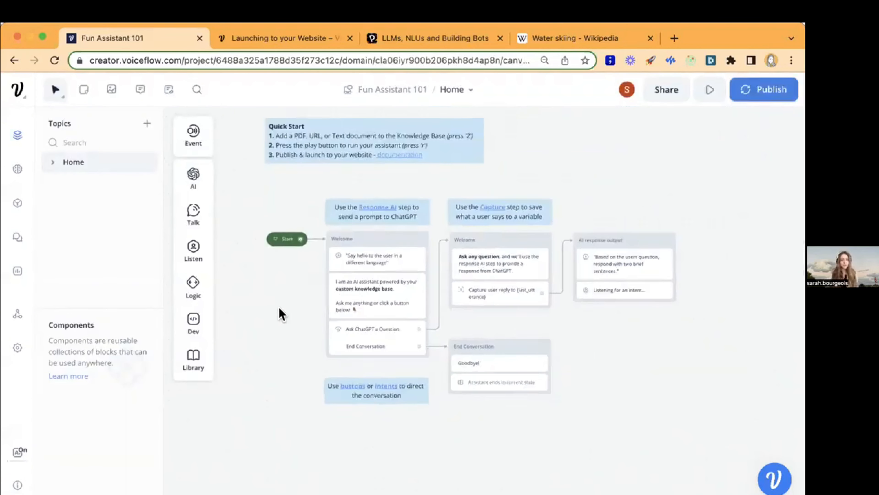
scroll(279, 313, up, 3)
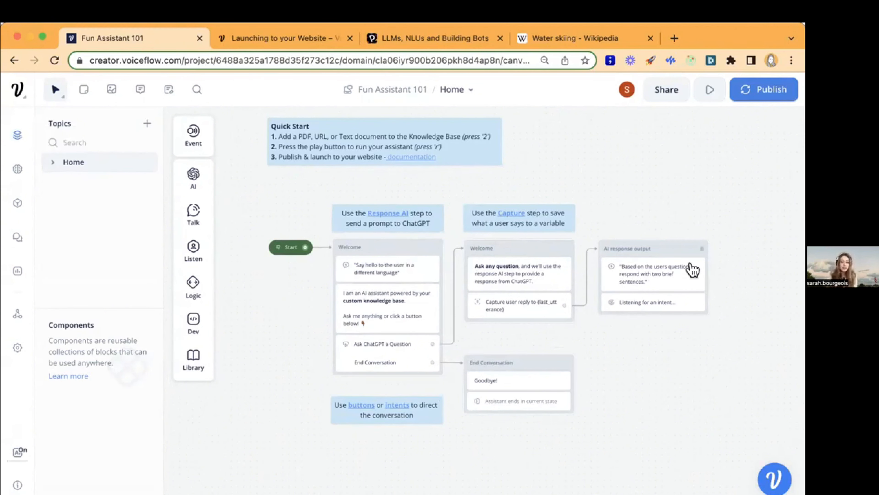
drag(654, 189, 640, 135)
drag(629, 356, 742, 224)
drag(501, 363, 796, 370)
drag(322, 390, 373, 305)
drag(713, 281, 365, 318)
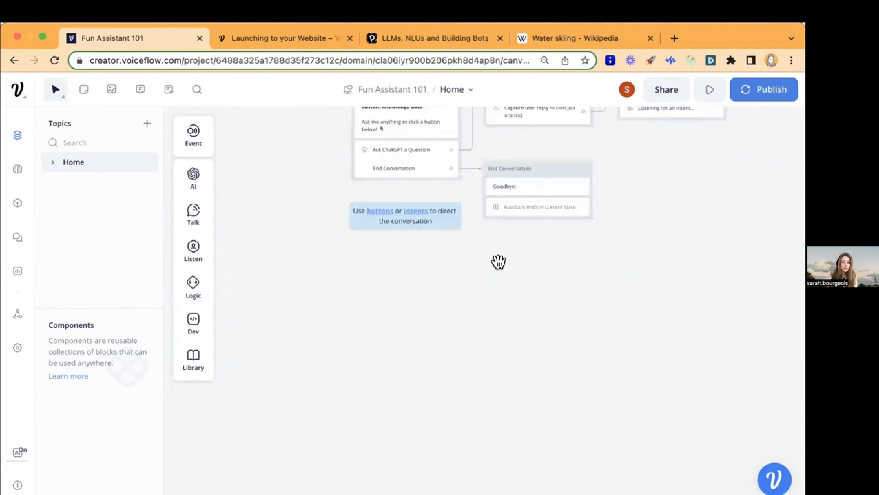
drag(499, 261, 554, 491)
drag(287, 349, 256, 277)
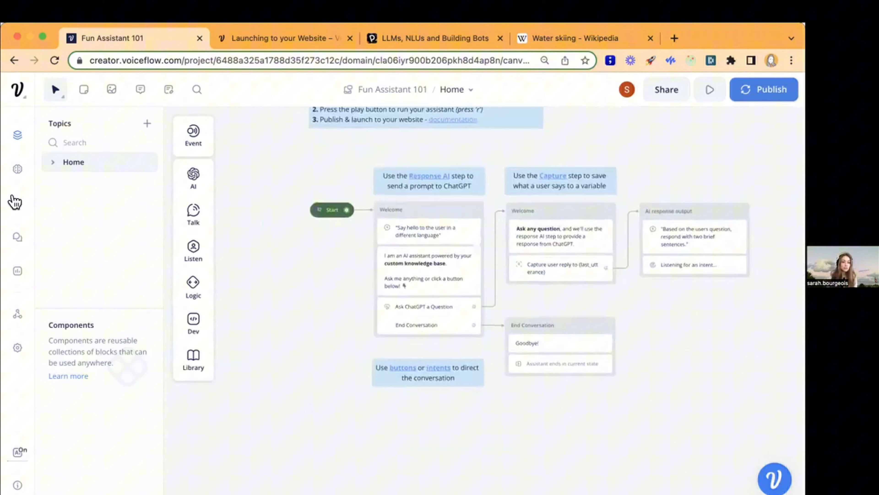
- View the assistant's Knowledge Base and its NLU Model intents, dismissing the model import suggestion
click(16, 169)
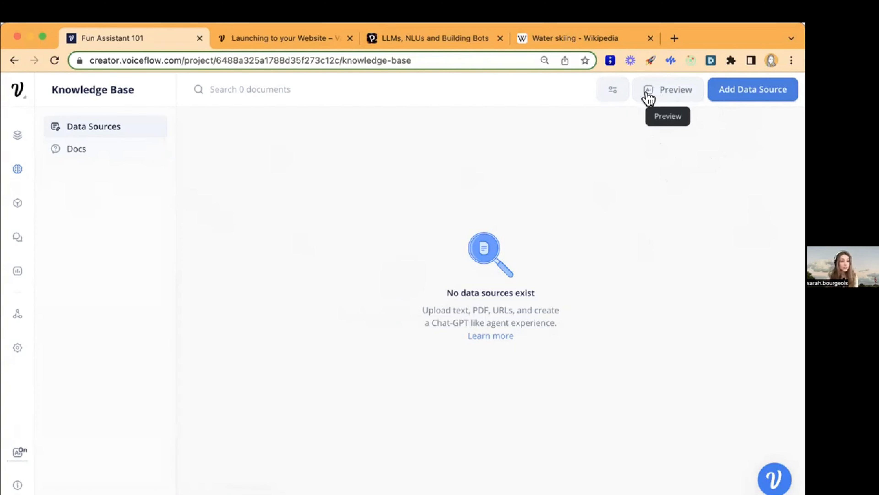
click(15, 202)
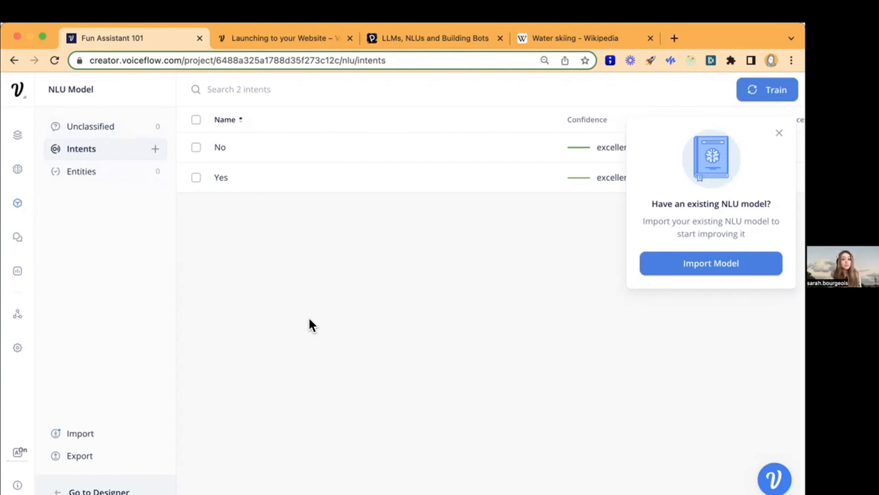
click(776, 131)
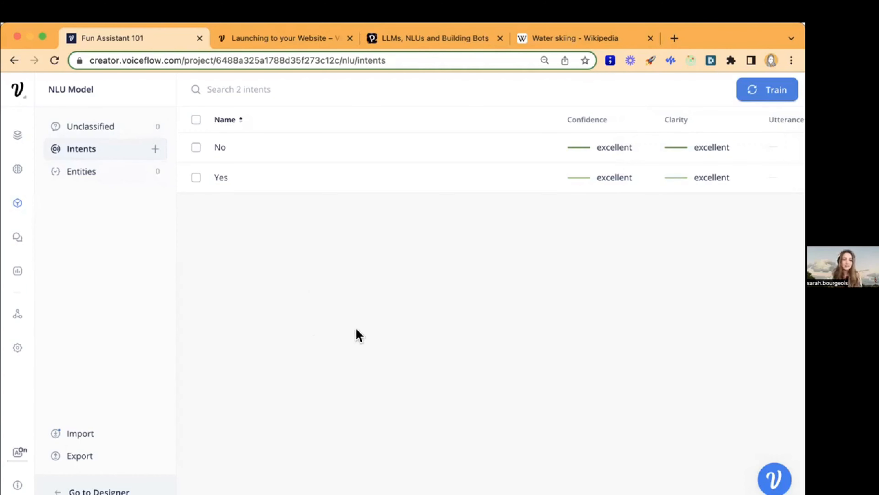
- Look through the assistant's transcripts, analytics and Web Chat integration pages
click(18, 237)
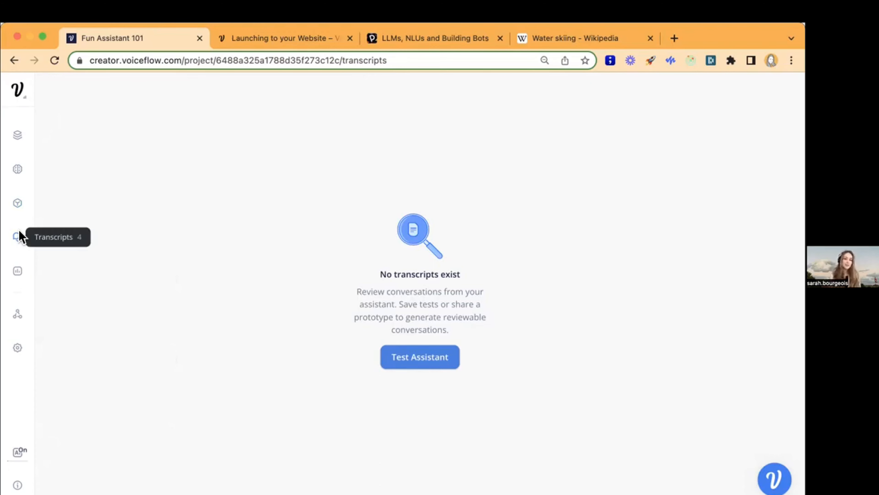
click(19, 270)
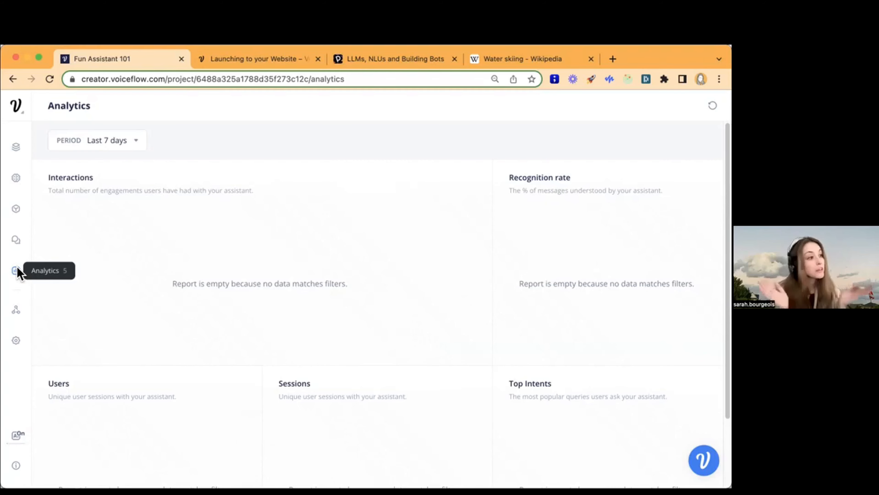
click(16, 309)
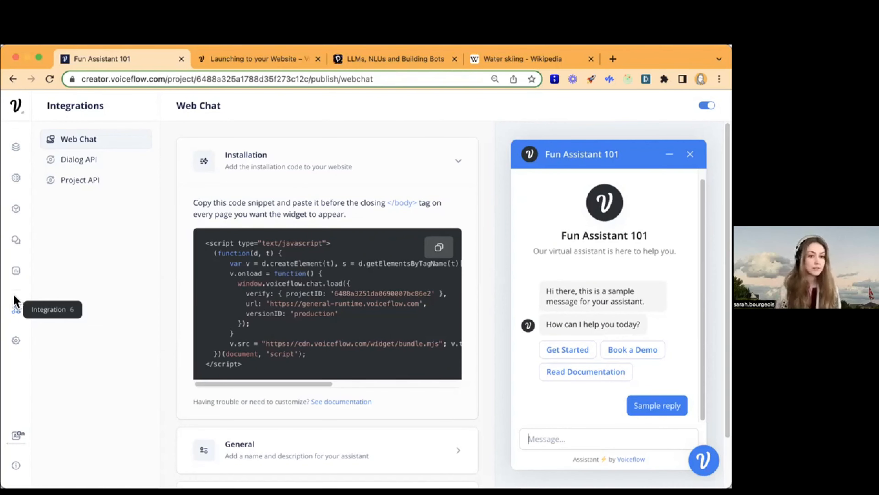
- Look through the assistant's general settings, covering name and language, global logic and canvas interactions
click(16, 340)
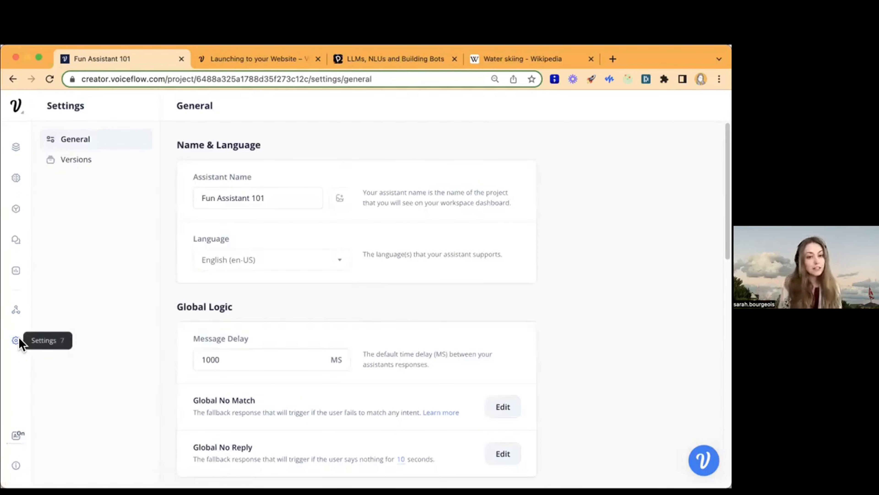
scroll(401, 302, down, 3)
scroll(401, 303, down, 3)
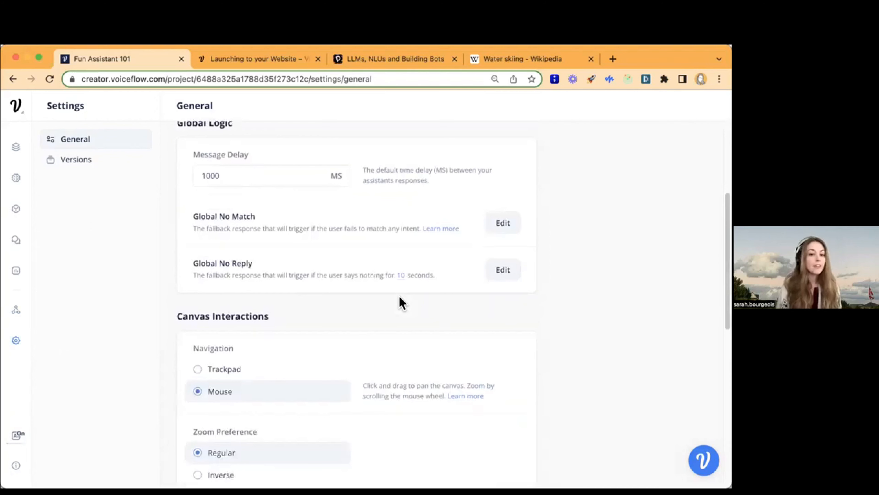
scroll(400, 302, down, 4)
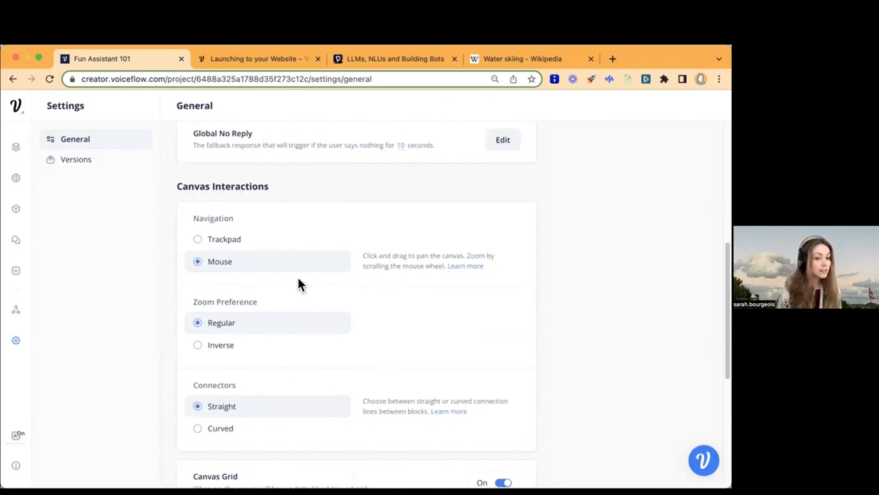
scroll(298, 284, down, 2)
scroll(299, 285, up, 3)
scroll(298, 279, up, 5)
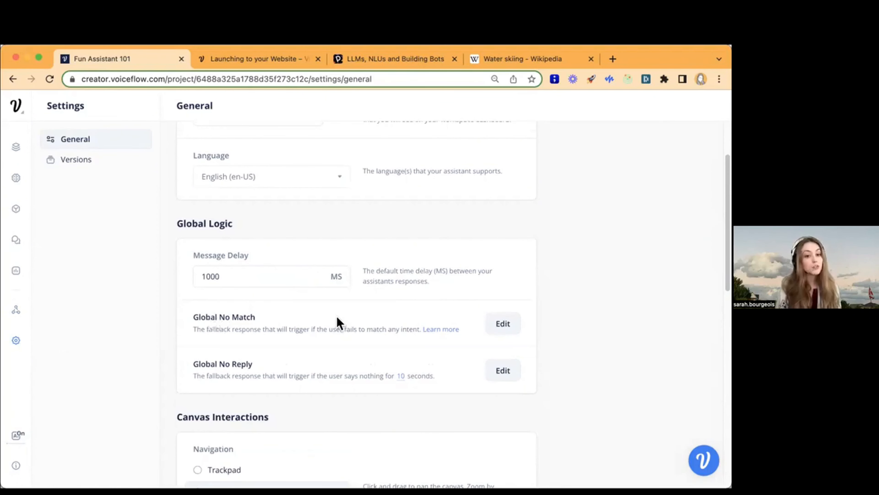
- Inspect the Generative options of the Global No Match response and close its dialog without saving
click(515, 326)
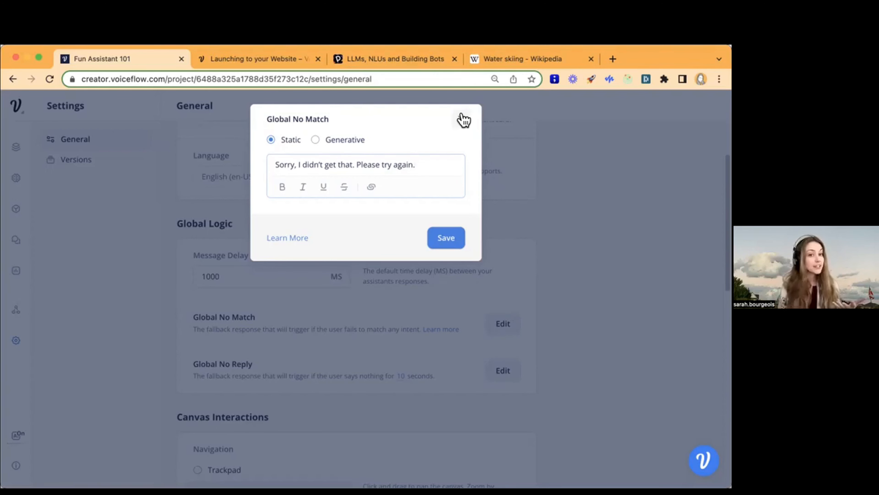
click(316, 140)
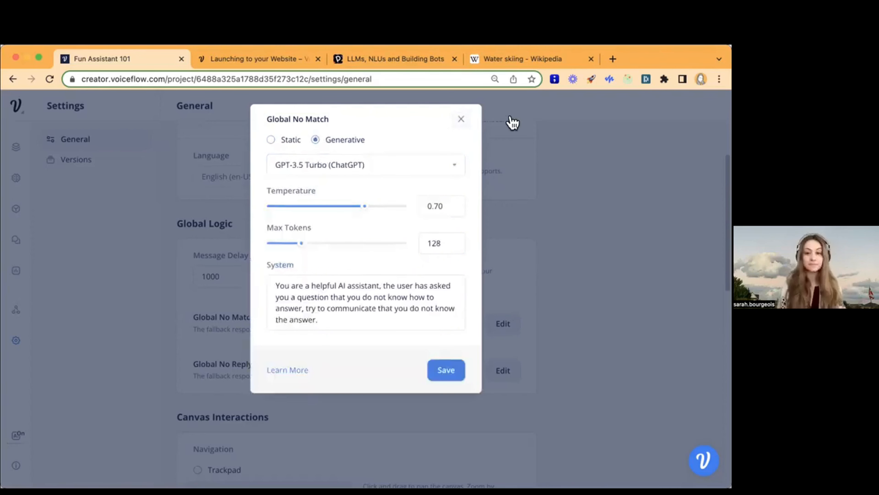
click(463, 121)
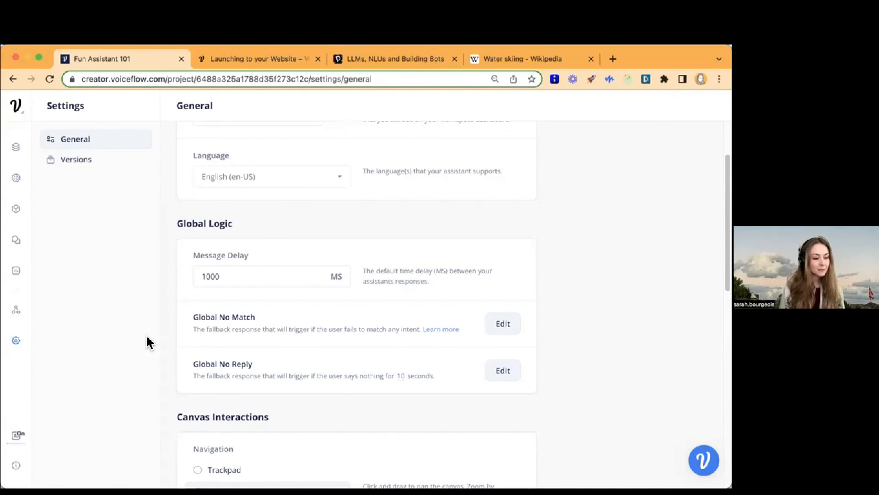
- Return to the workspace's assistants dashboard and view the type choices for a new assistant, creating none
click(21, 112)
click(134, 356)
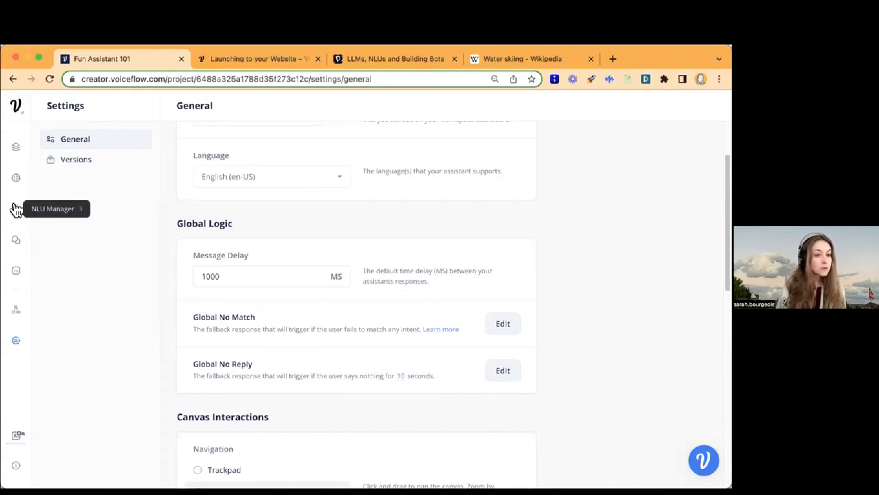
click(19, 111)
click(33, 138)
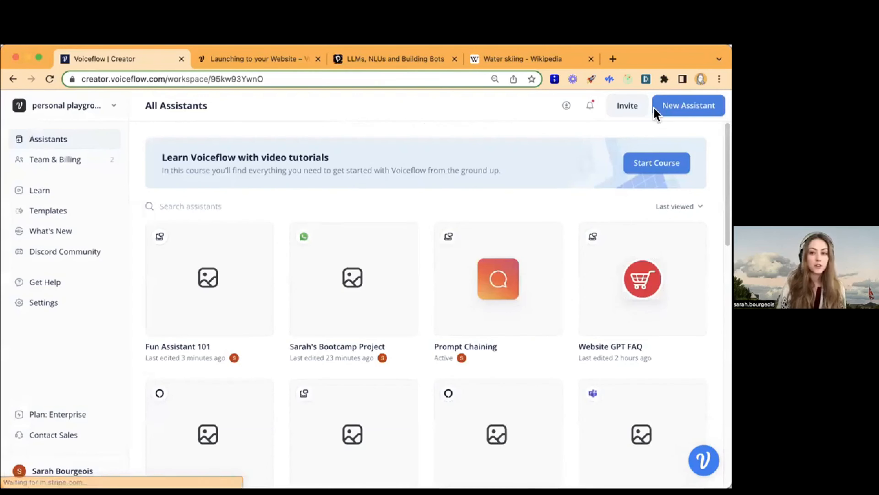
click(684, 109)
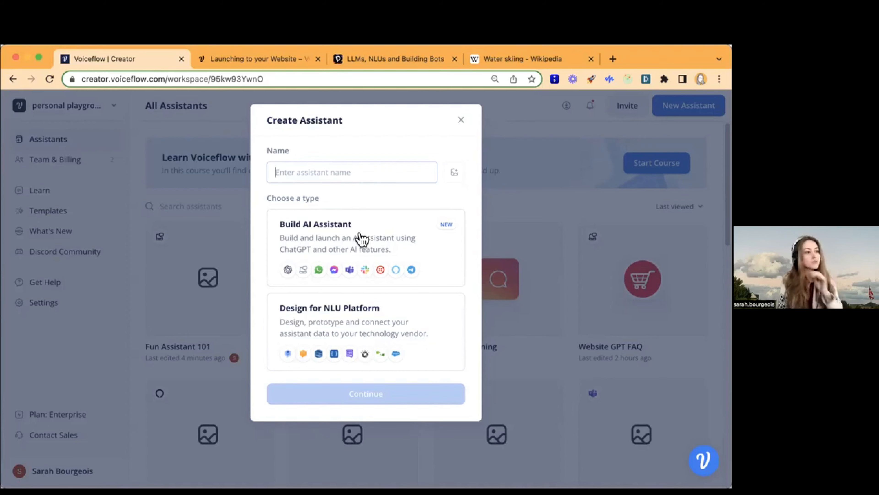
click(463, 121)
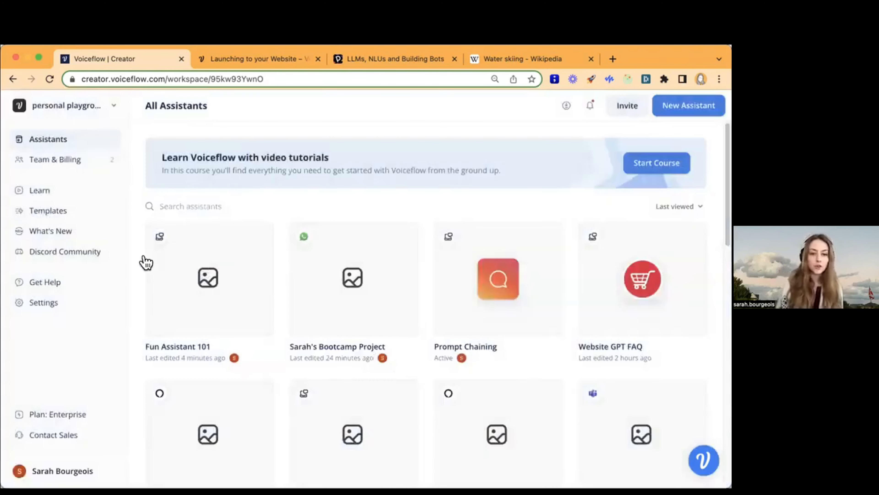
- Reopen Fun Assistant 101 and look over its step categories and the starter flow on the canvas
click(192, 285)
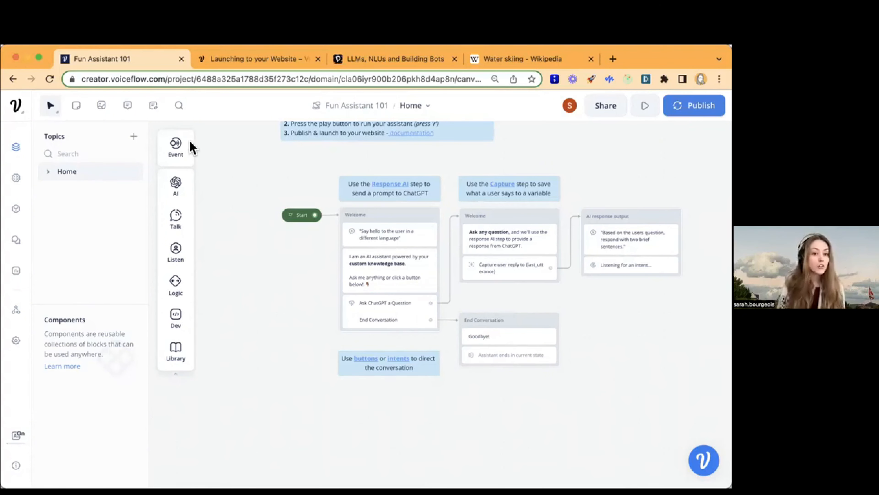
mouse_move(183, 247)
mouse_move(183, 357)
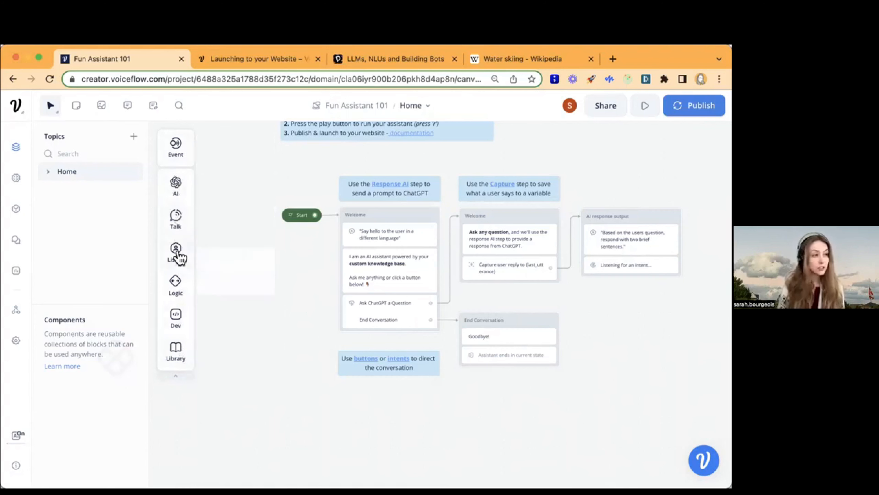
mouse_move(190, 336)
mouse_move(175, 217)
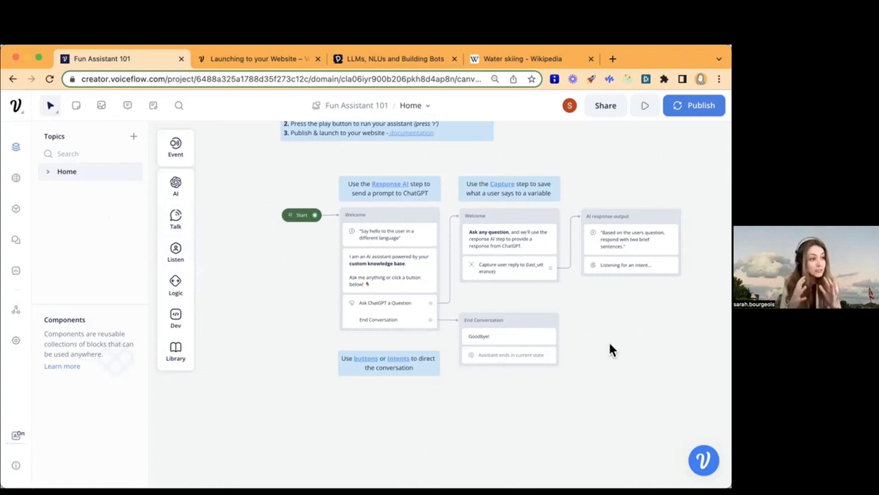
scroll(602, 346, down, 10)
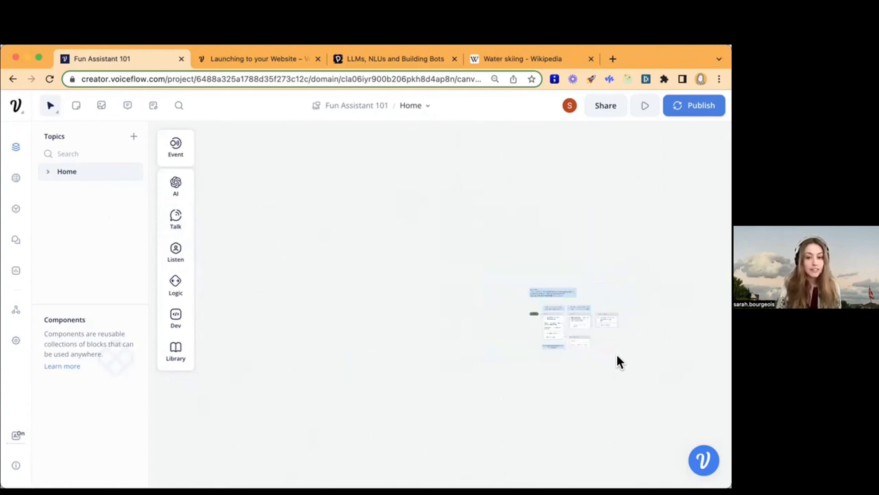
scroll(611, 312, up, 10)
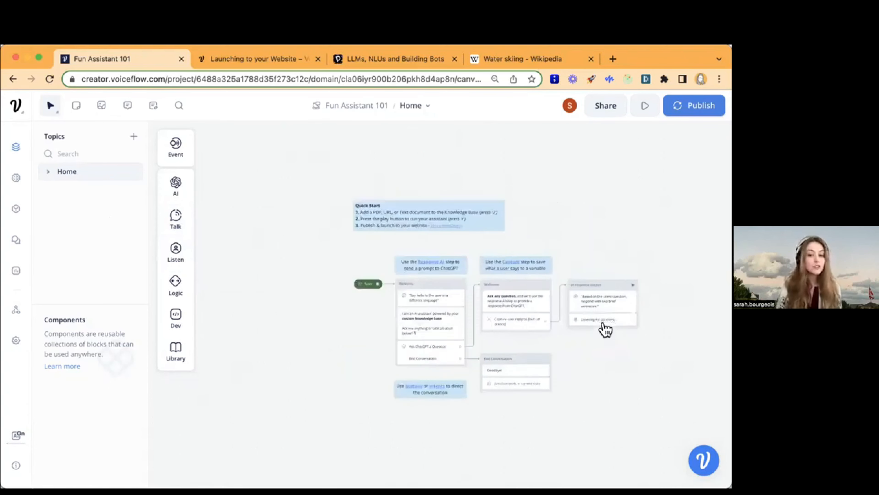
scroll(608, 341, up, 2)
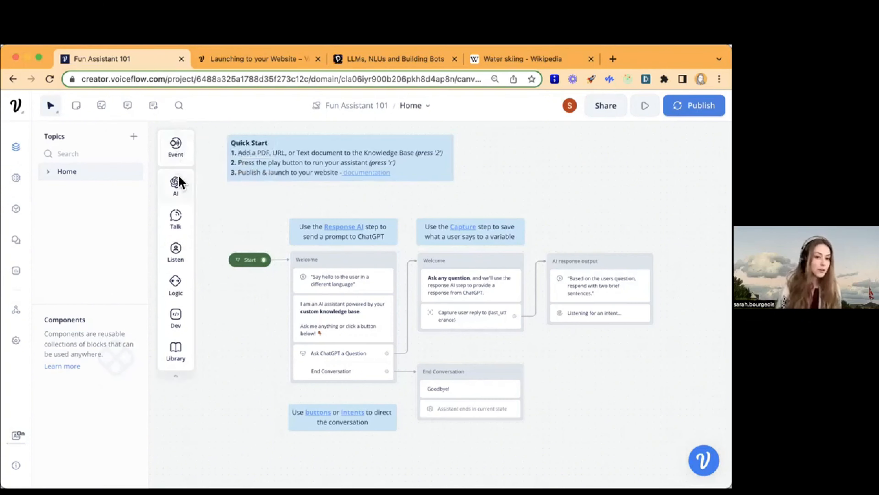
- Look through the step types in the Listen, Logic, Dev and Event categories, collapsing and re-expanding the step list
click(176, 374)
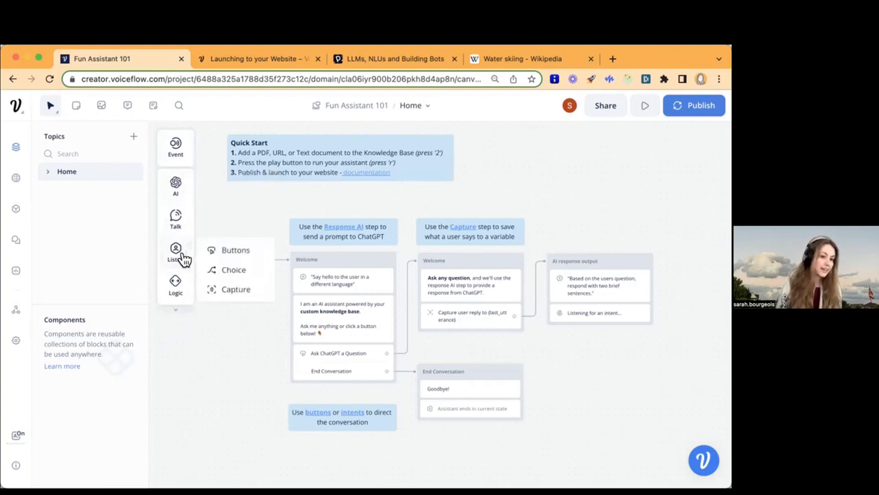
mouse_move(187, 291)
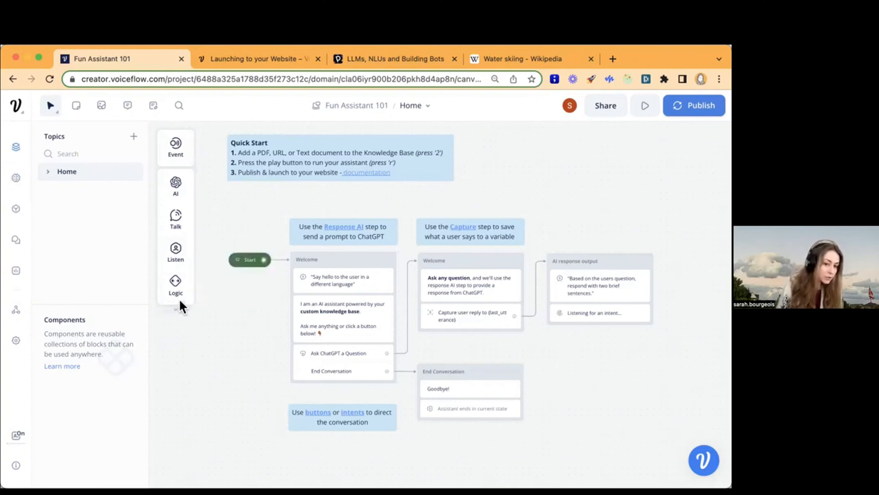
click(178, 308)
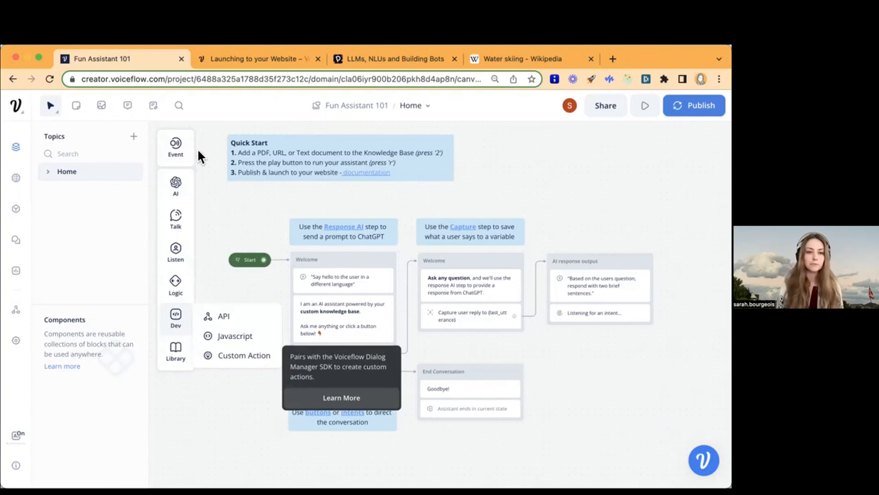
mouse_move(175, 144)
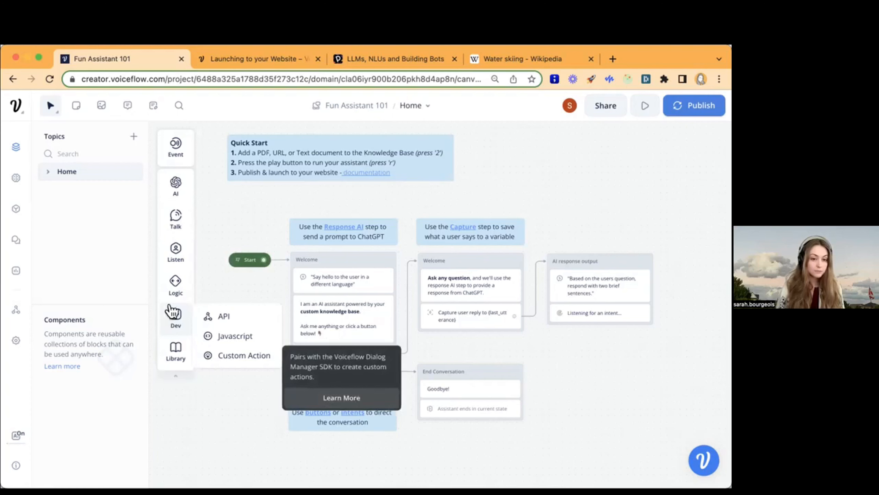
- Add a Text step as a new block on the empty canvas above the AI response output block
mouse_move(173, 216)
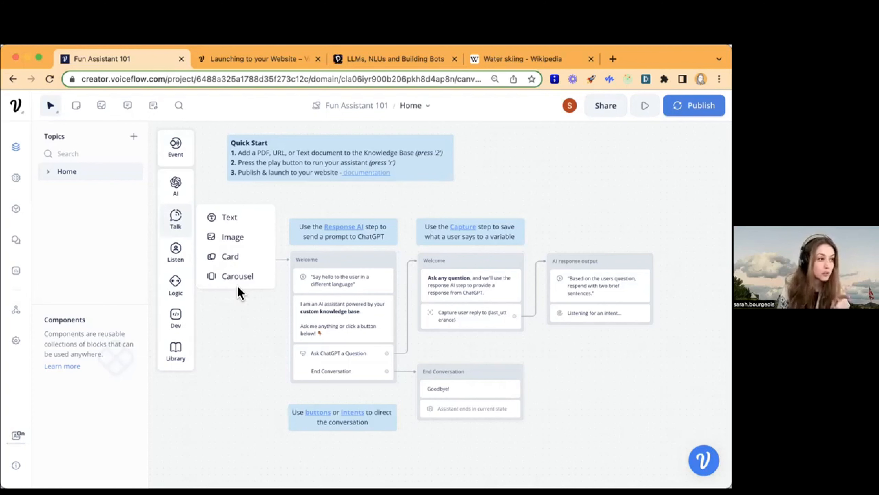
click(233, 217)
drag(233, 216, 542, 173)
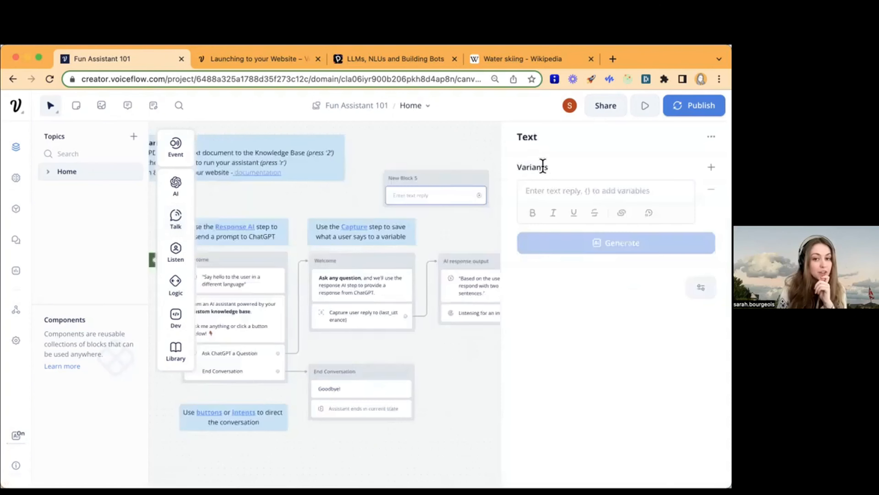
drag(457, 215, 374, 229)
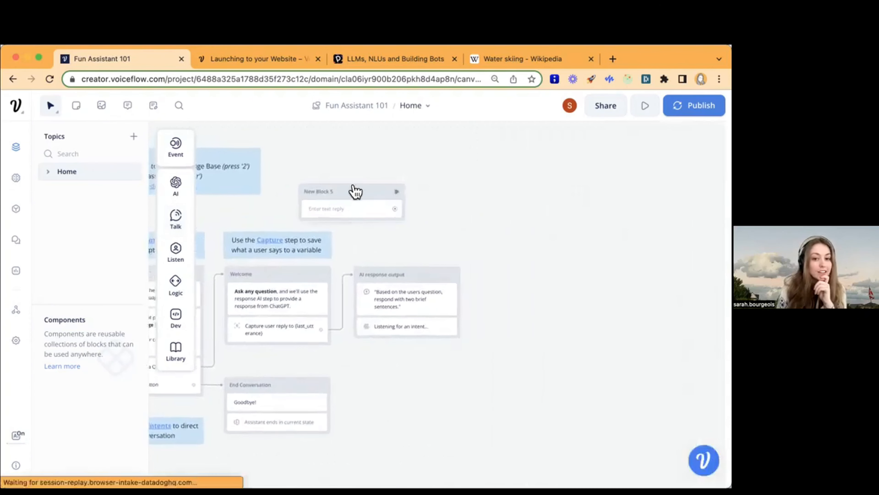
drag(353, 190, 384, 164)
click(392, 163)
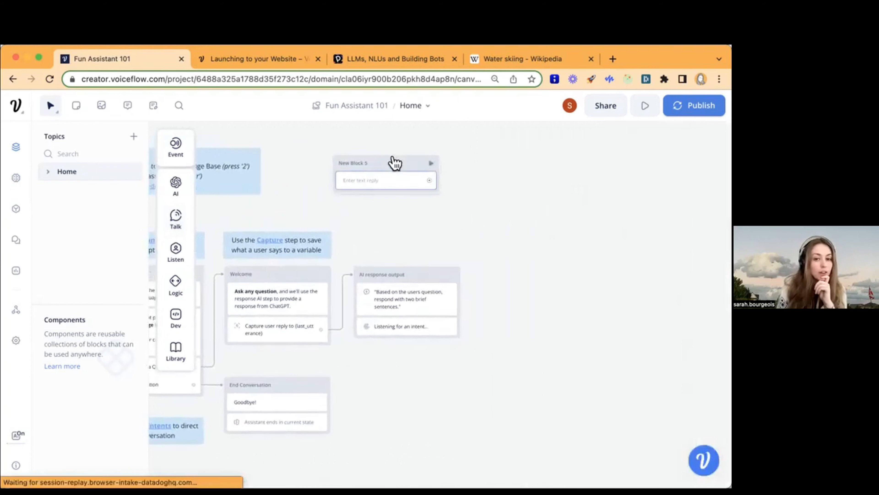
- Enter "Hello, welcome. Nice to have you here." as the new Text step's reply
click(576, 191)
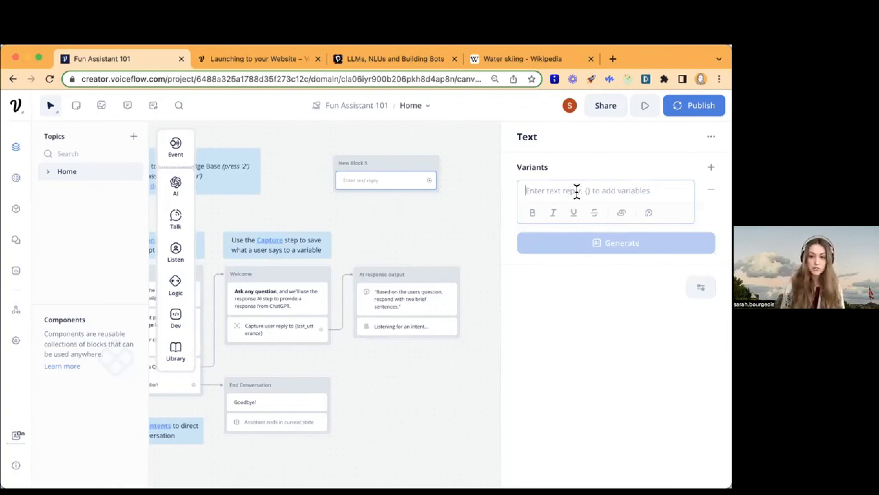
text(Hello, )
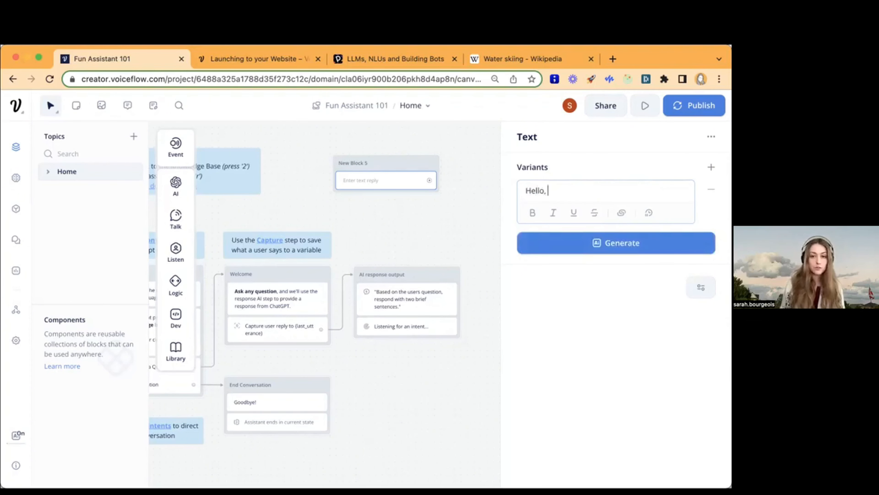
text(welcome. N)
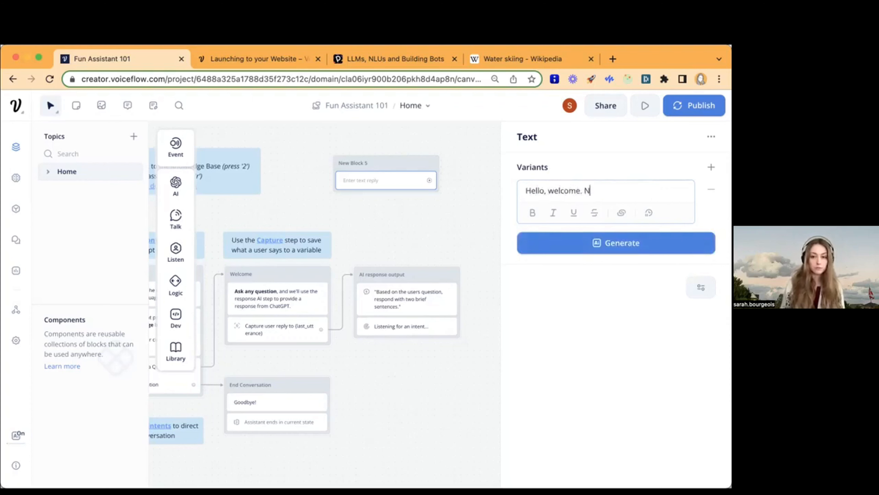
text(ice to have you here.)
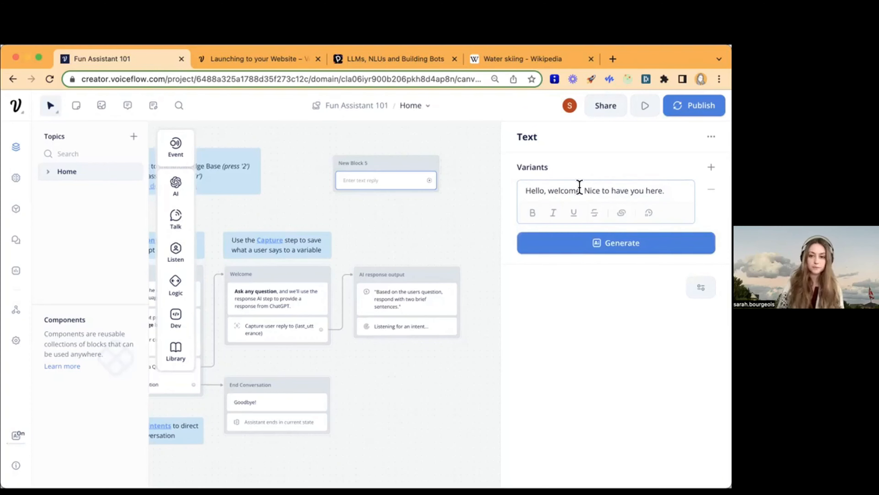
- Generate 3 variants of the Text step's welcome message and accept them all
click(617, 247)
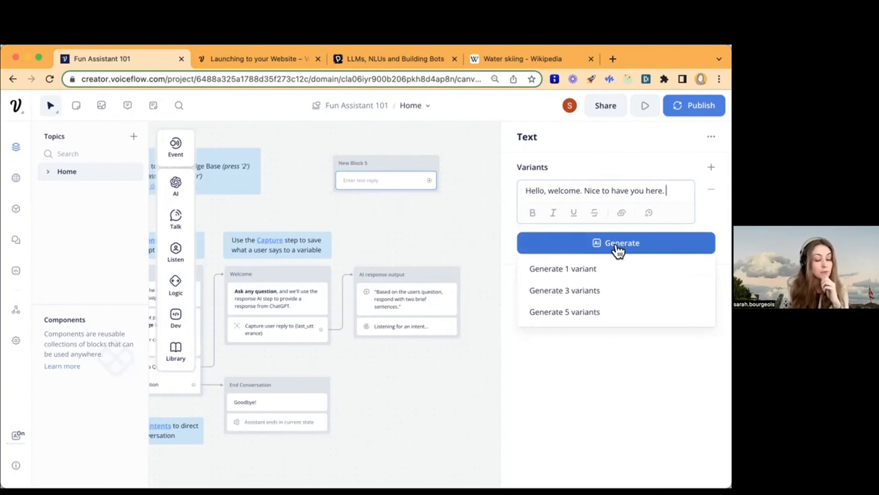
click(609, 296)
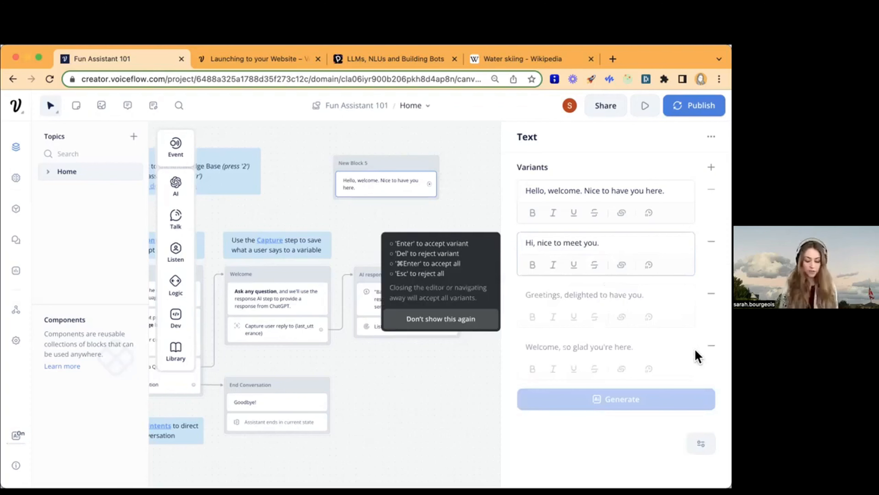
key(super+Return)
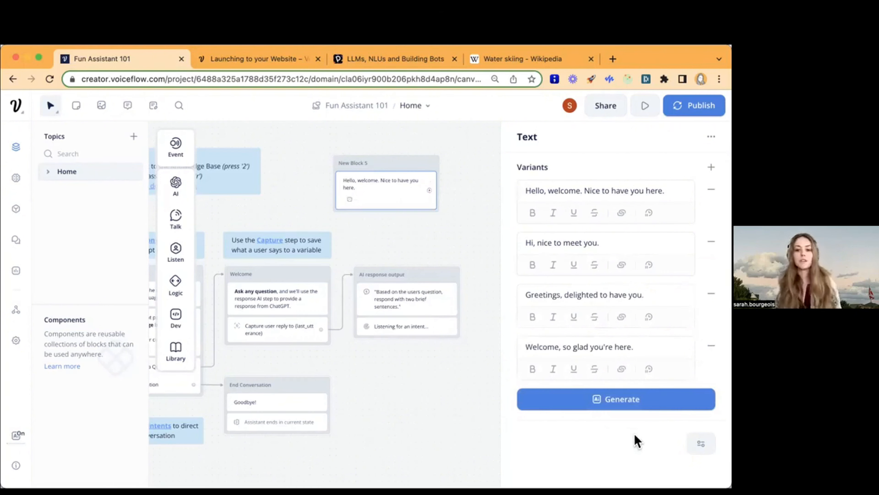
- View the Text step's canvas visibility options and close its editor
click(696, 447)
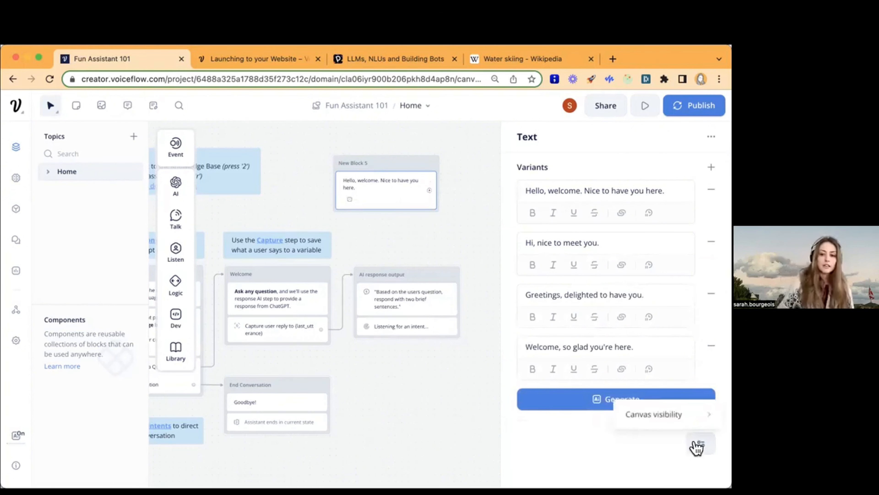
mouse_move(685, 418)
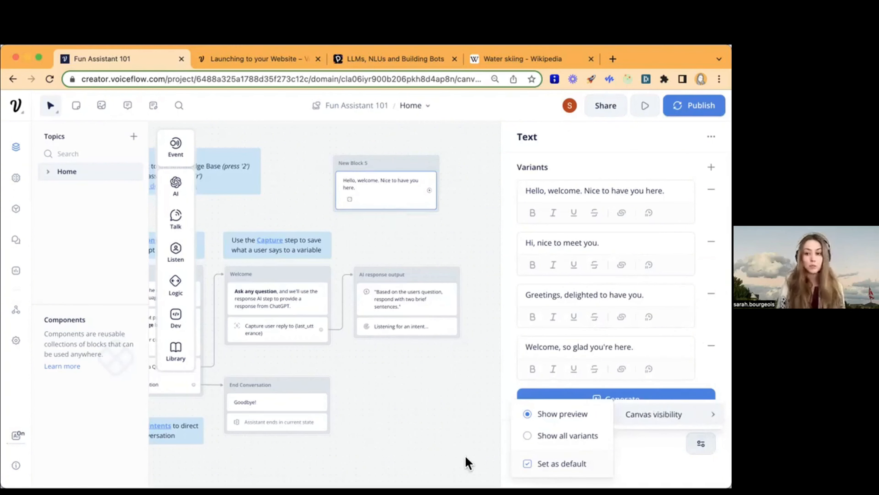
click(437, 432)
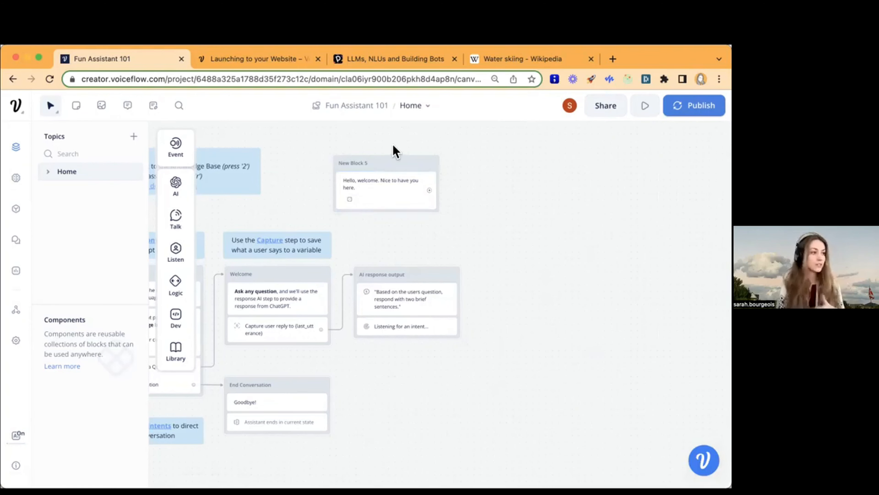
- Delete the Text step block containing the welcome message from the canvas
drag(390, 163, 457, 151)
click(458, 152)
key(BackSpace)
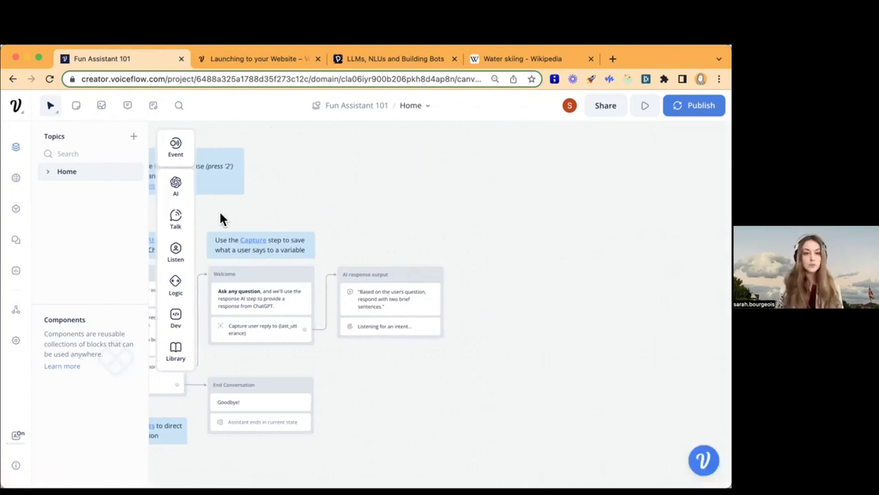
- Add an Image step as a new block on the empty canvas and delete that block again
mouse_move(176, 219)
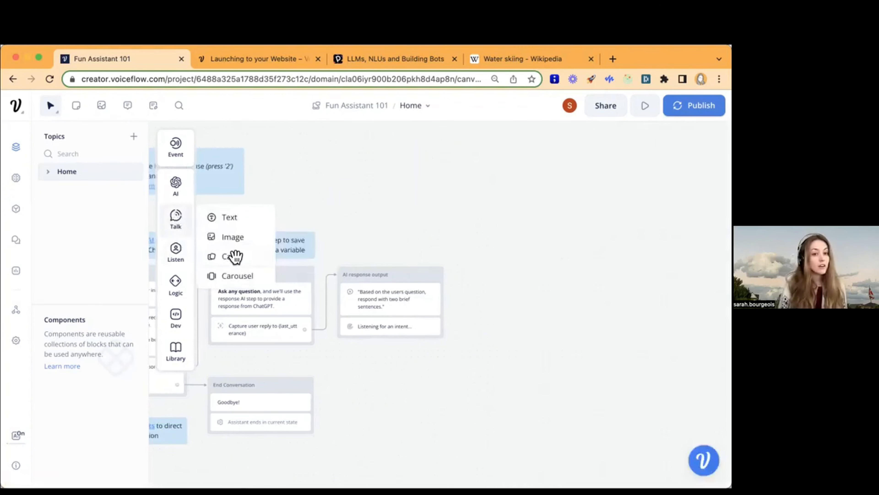
drag(224, 235, 492, 183)
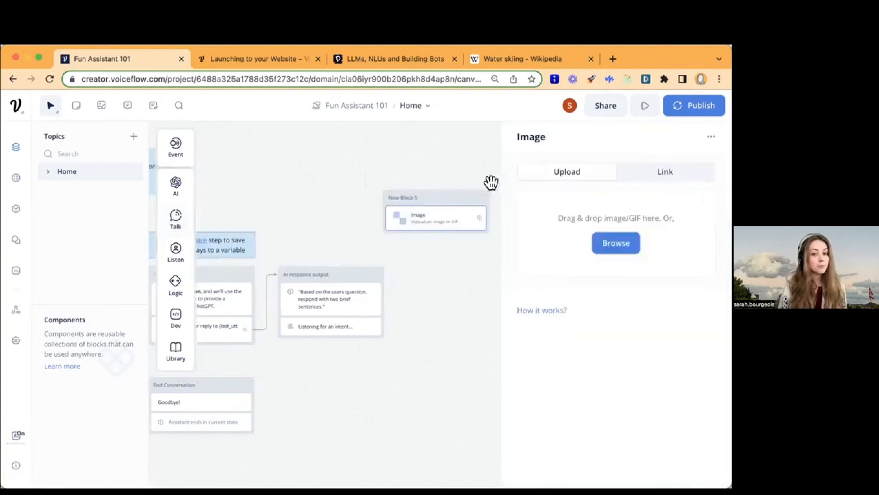
drag(457, 293, 402, 244)
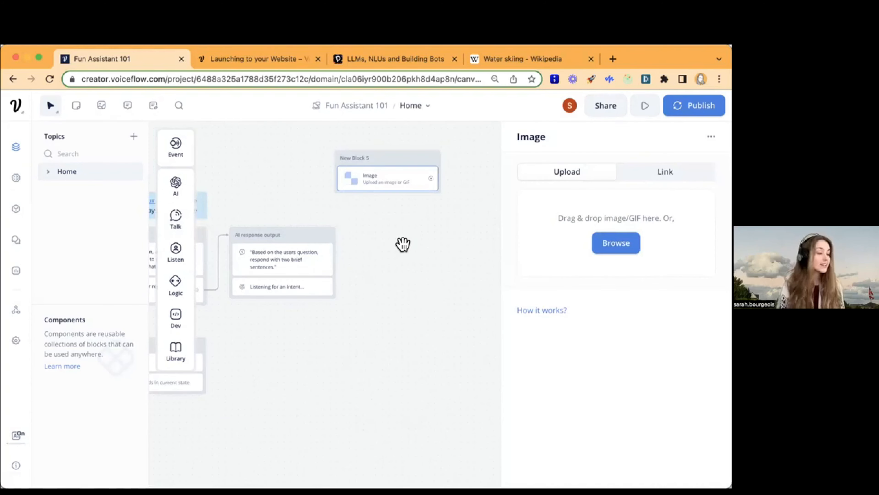
click(403, 216)
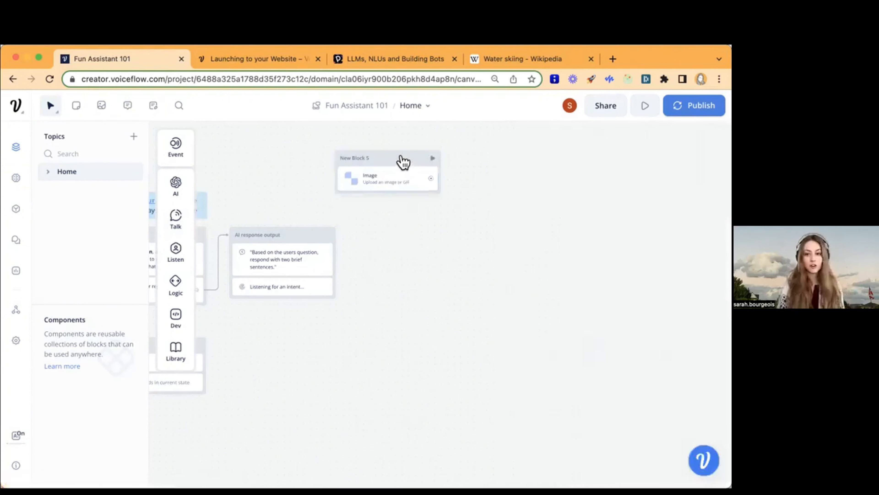
click(389, 159)
key(BackSpace)
- Add a Card step as a new block on the empty canvas and open its editor to view the card fields
mouse_move(170, 220)
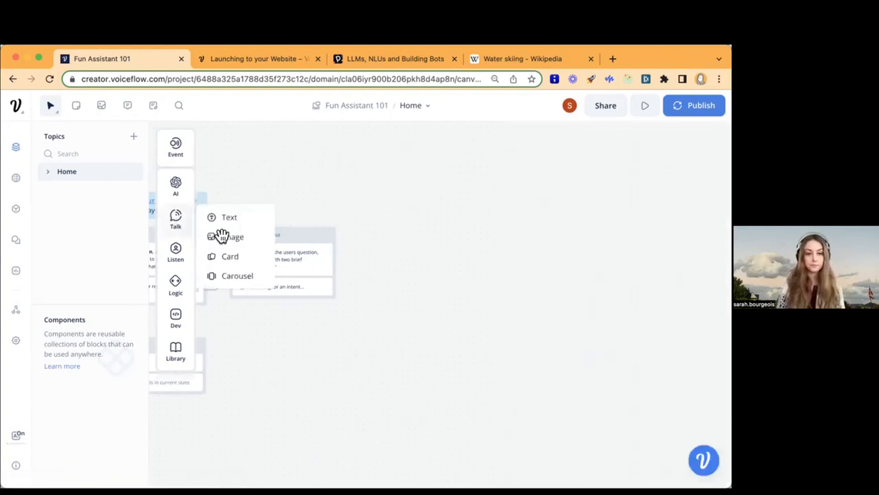
drag(234, 255, 435, 190)
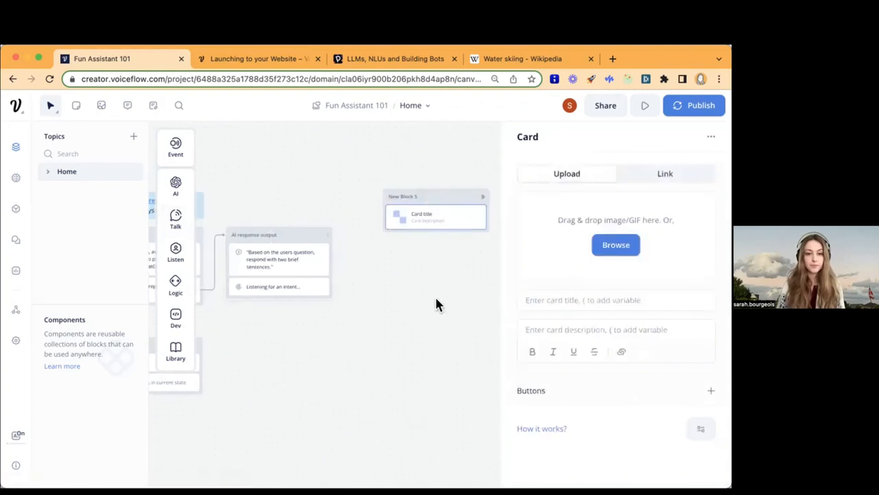
drag(403, 273, 358, 263)
click(364, 274)
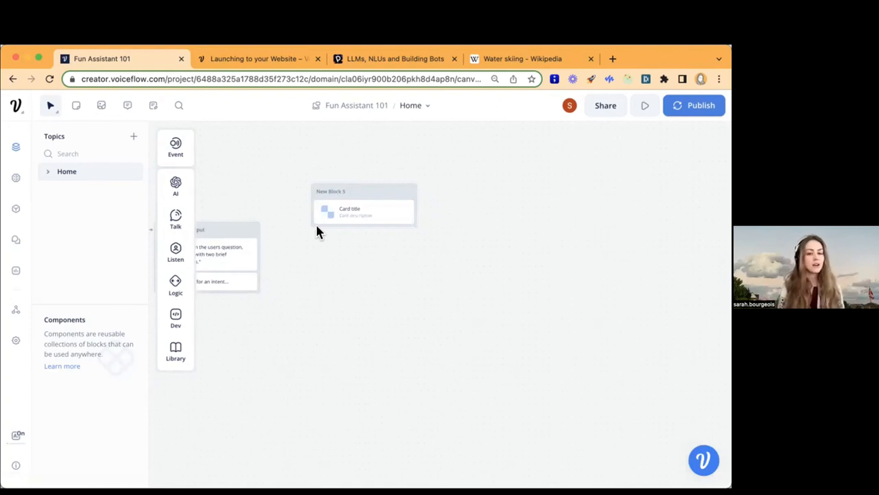
click(371, 216)
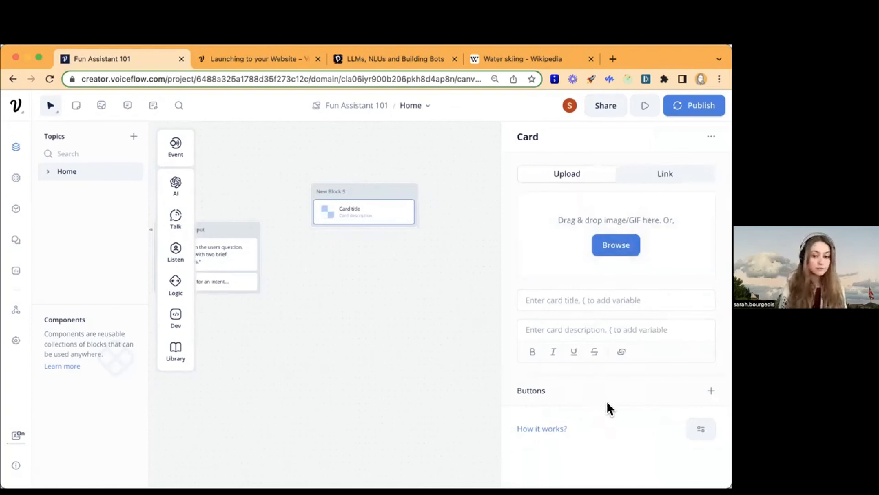
click(582, 296)
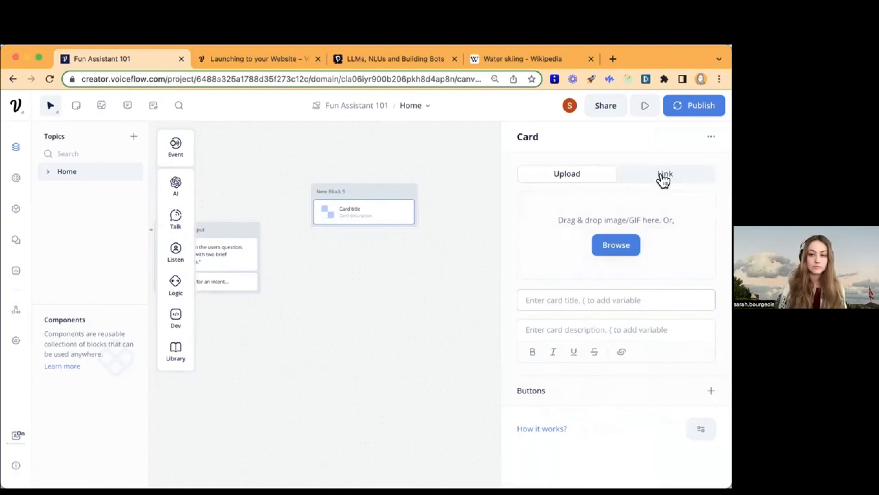
- Add a Carousel step as a new block just below the Card block and open its editor
mouse_move(176, 216)
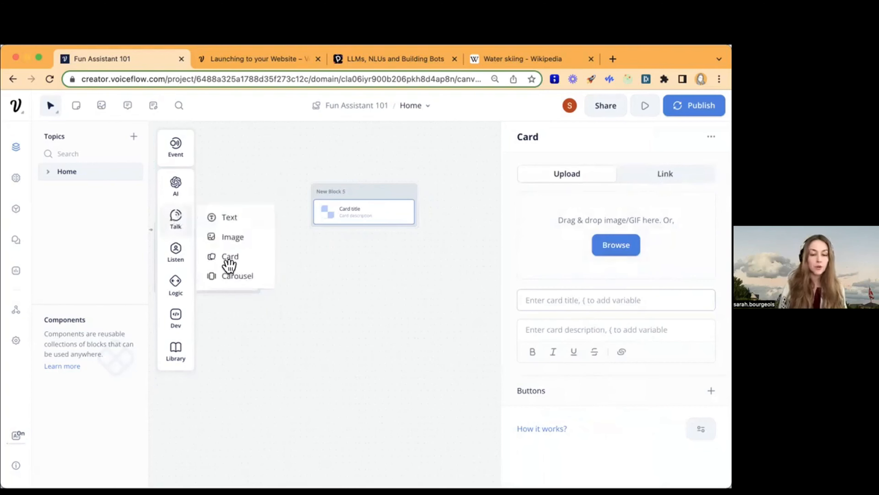
mouse_move(236, 271)
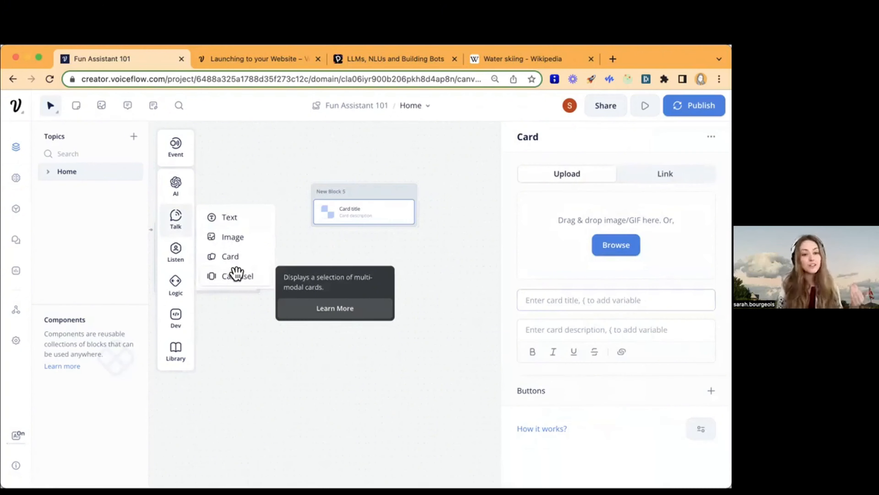
drag(235, 271, 385, 238)
click(387, 259)
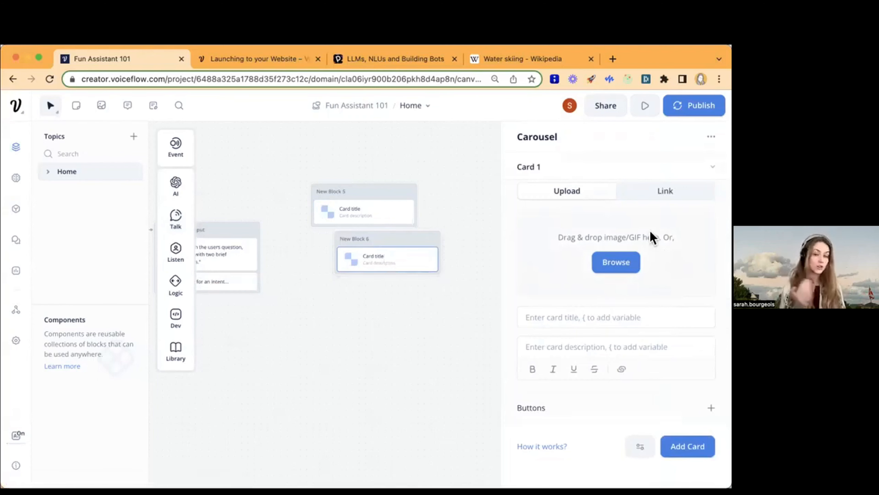
- Delete the Card block and the Carousel block from the canvas
click(379, 192)
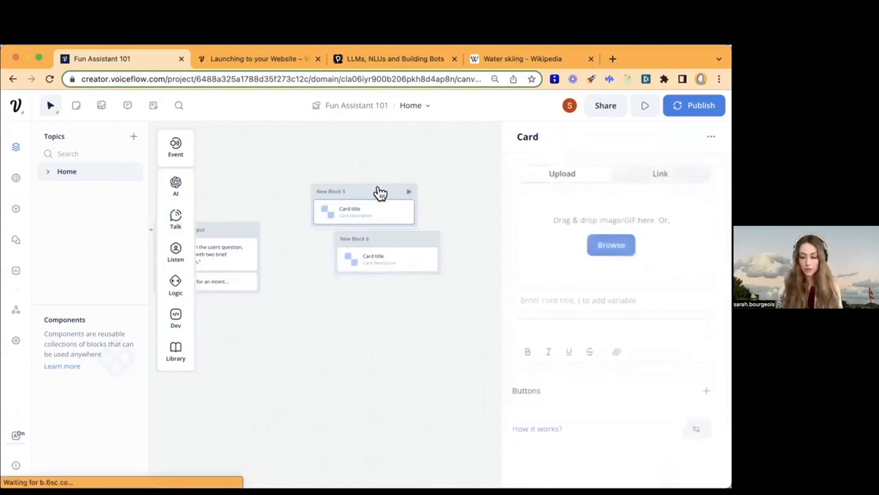
key(BackSpace)
click(400, 239)
key(BackSpace)
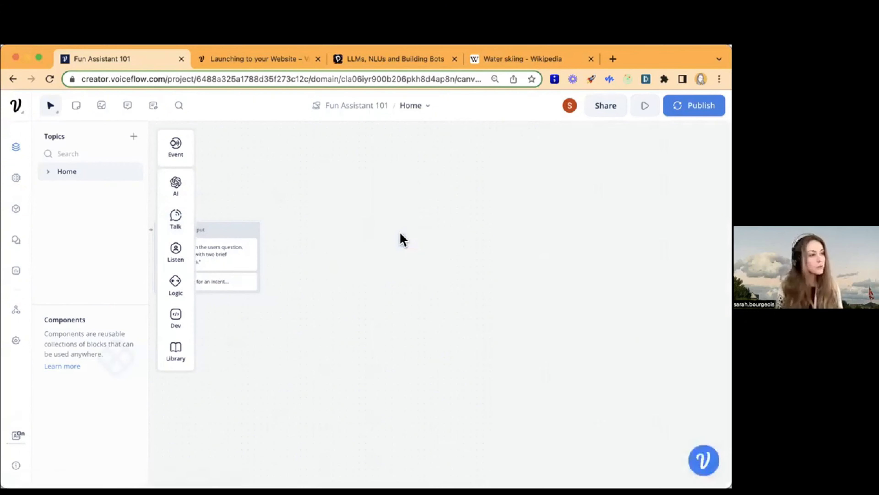
- Add a Buttons step as a new block on the empty canvas and label its first button "Option 1"
mouse_move(177, 257)
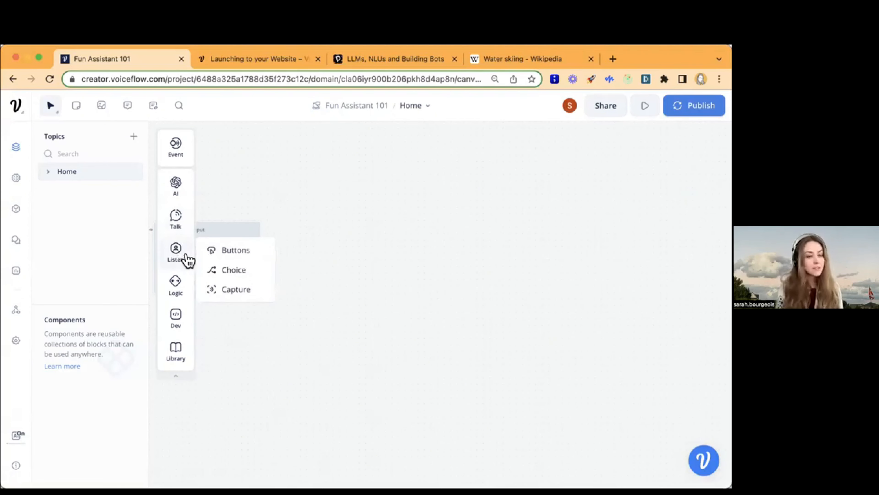
drag(237, 246, 380, 181)
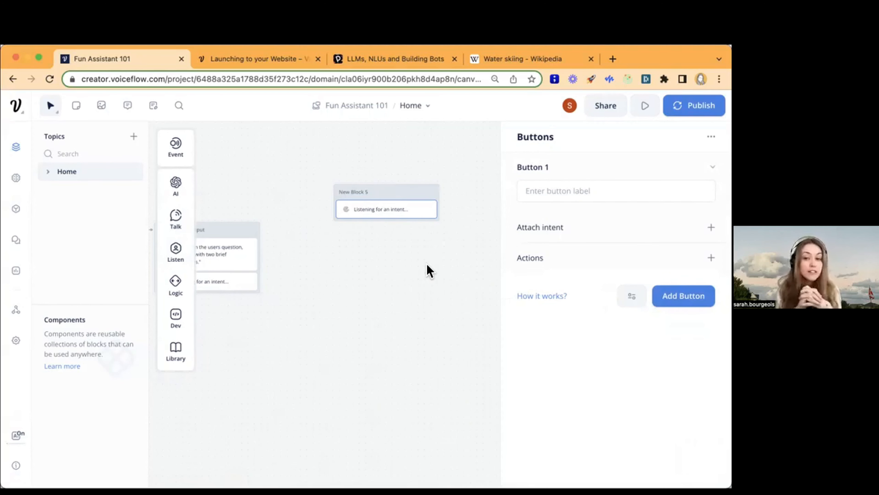
click(539, 188)
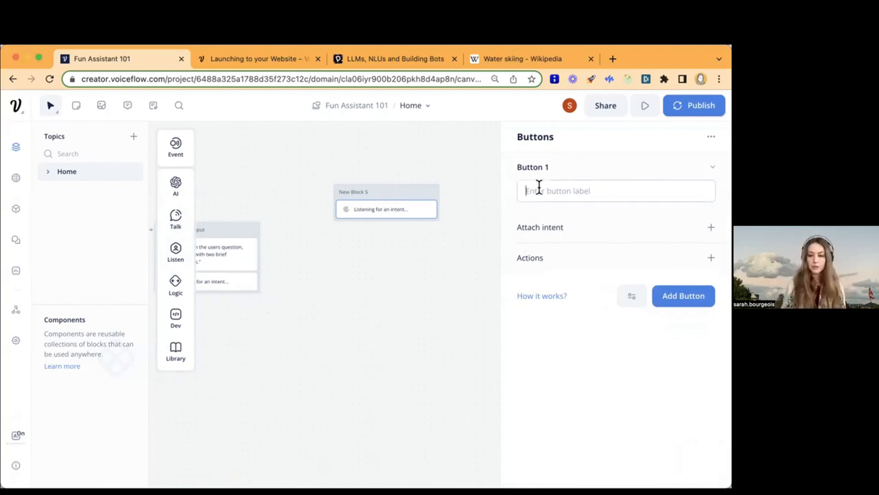
text(OPtio)
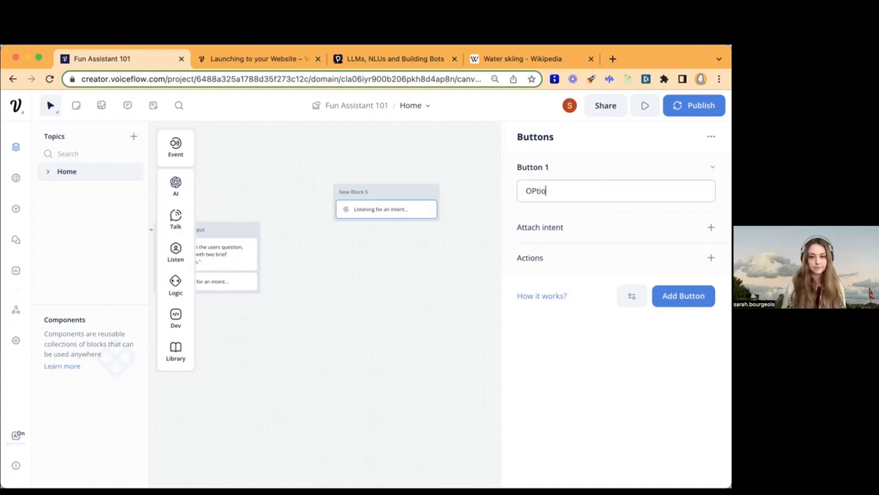
key(BackSpace)
key(BackSpace)
key(BackSpace)
text(p)
key(BackSpace)
key(BackSpace)
text(ption 1)
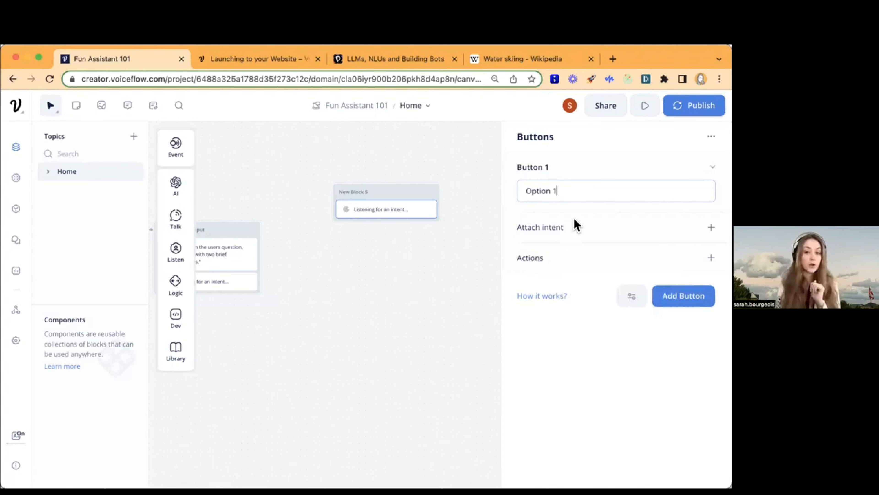
click(556, 227)
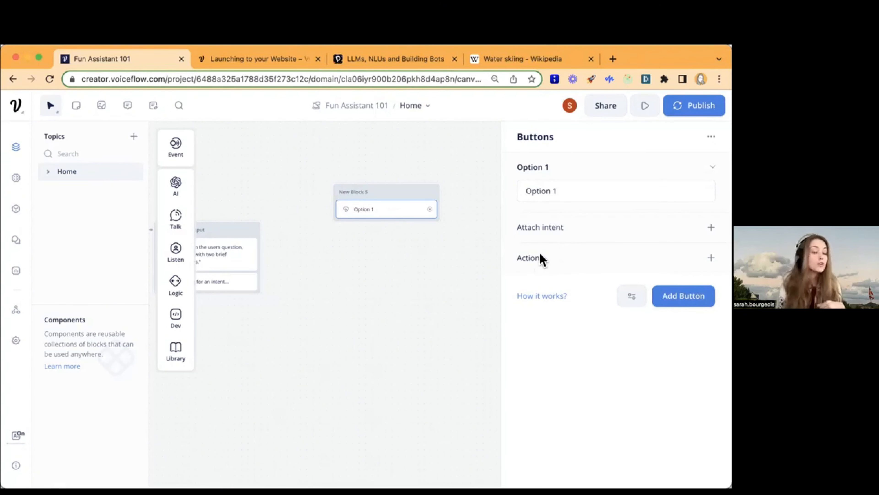
- View the actions that can be attached to the Option 1 button and close the step's editor
mouse_move(541, 256)
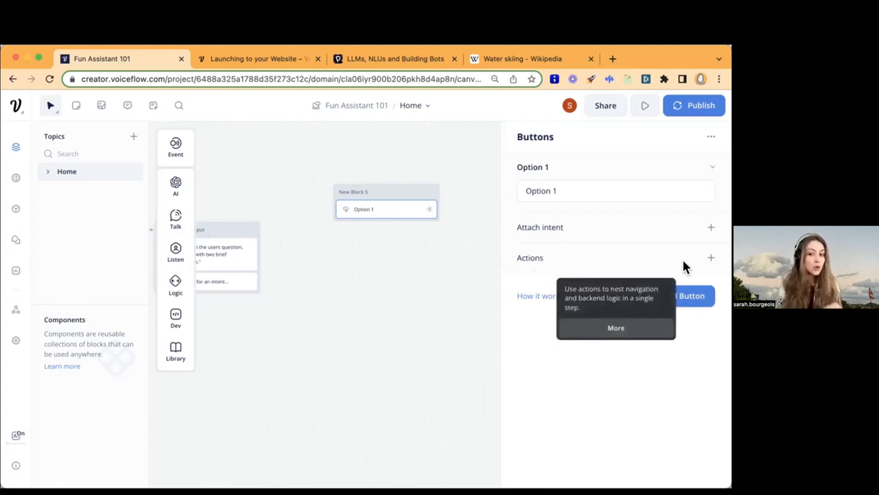
click(711, 259)
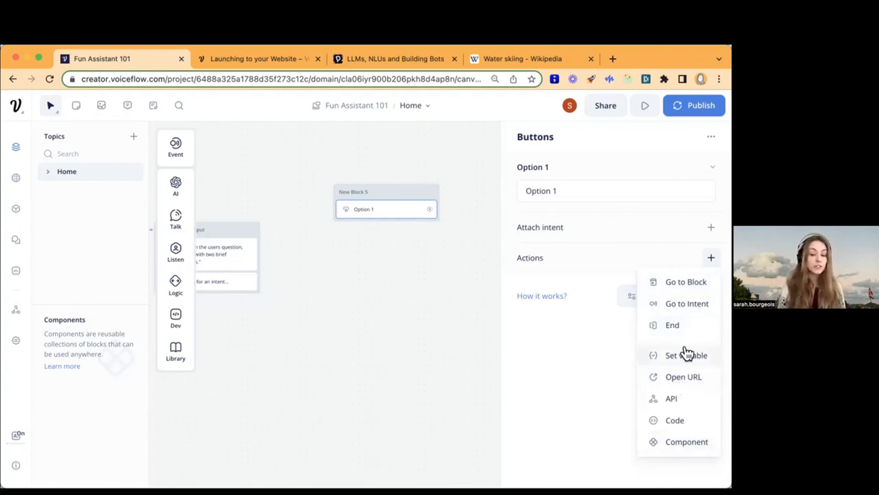
click(409, 315)
- Add a Choice step as a new block below and beside the Buttons block
mouse_move(173, 251)
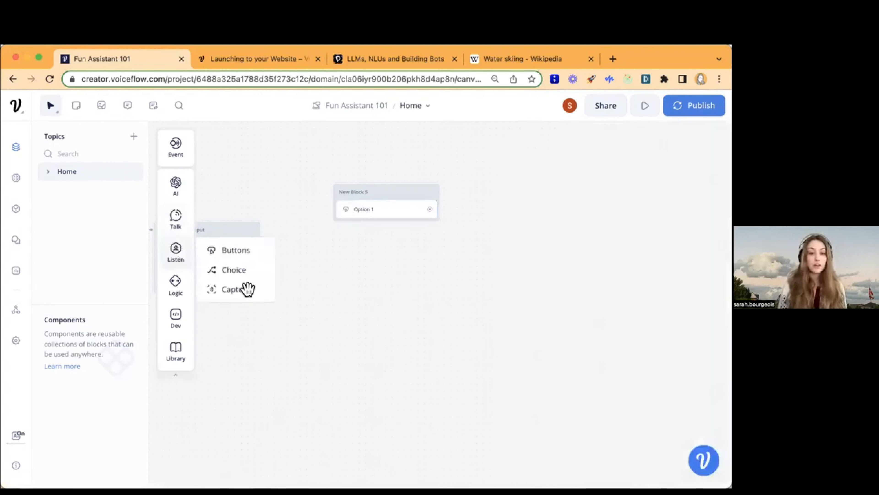
drag(245, 268, 471, 256)
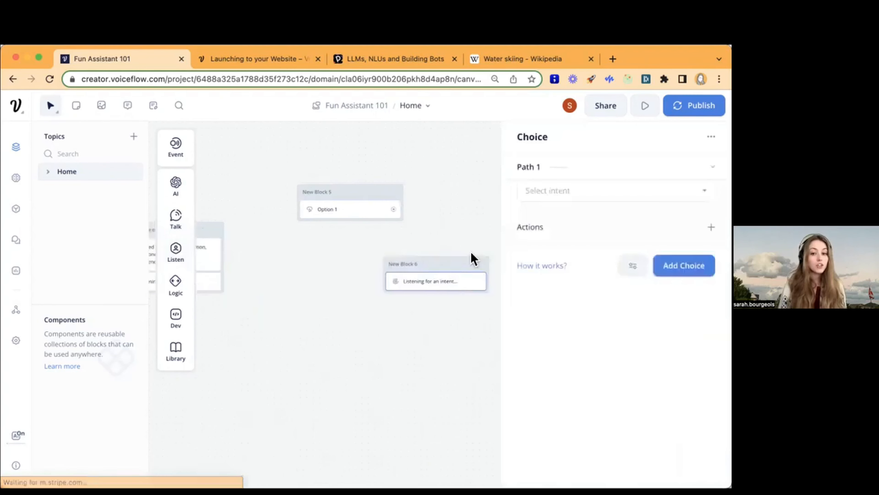
- Delete the Option 1 Buttons block and move the Choice block up near its place
click(366, 186)
click(367, 188)
key(BackSpace)
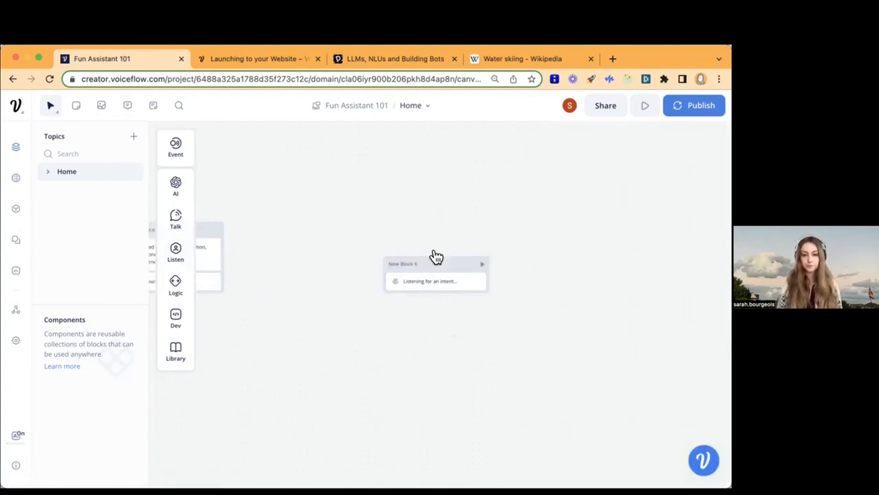
drag(434, 255, 383, 193)
click(384, 193)
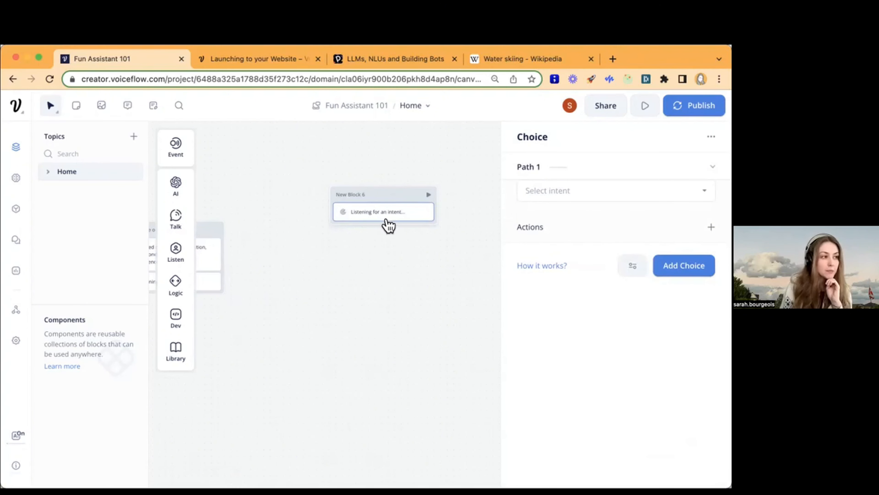
- Add a Capture step as a new block below the Choice block and view the variables available for storing the user reply
mouse_move(170, 223)
mouse_move(173, 251)
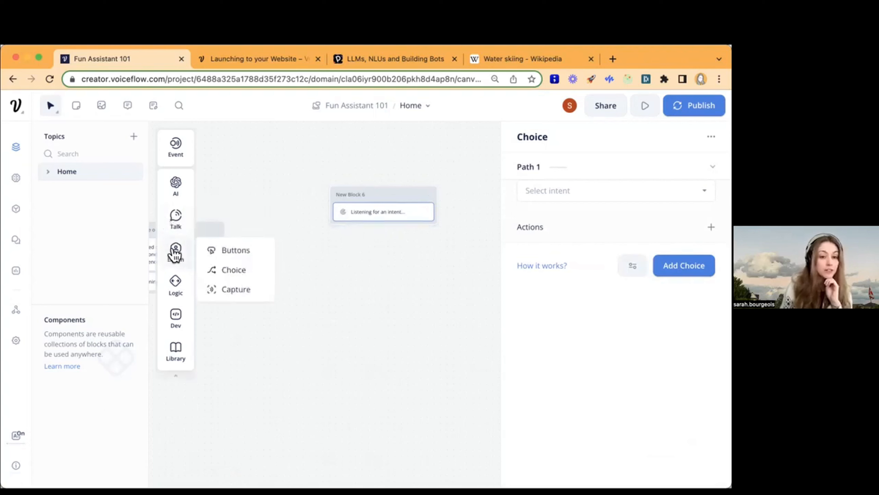
drag(226, 287, 388, 253)
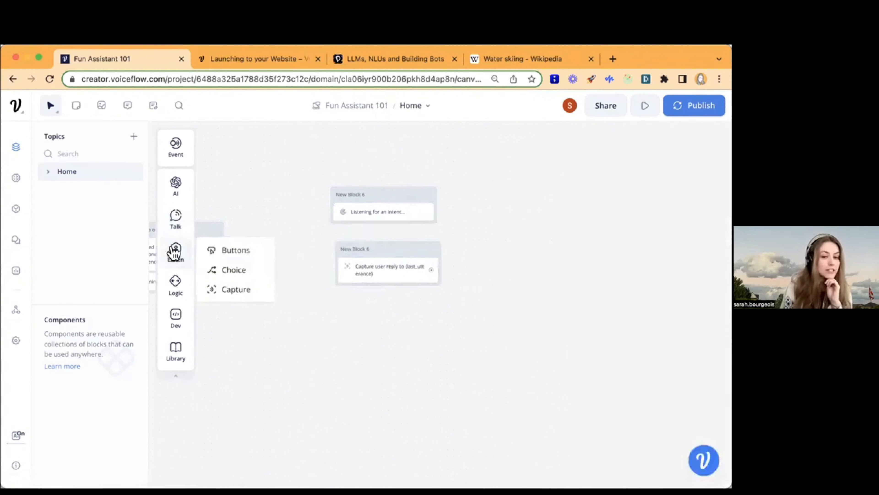
click(385, 253)
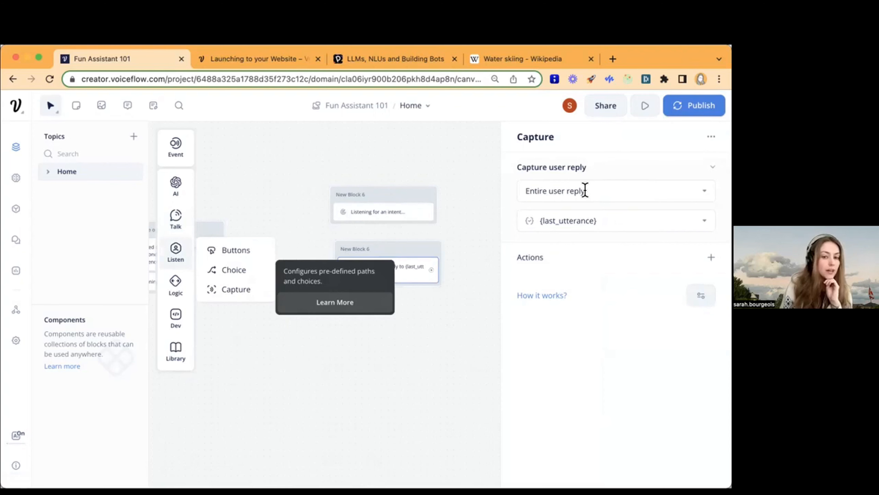
click(590, 213)
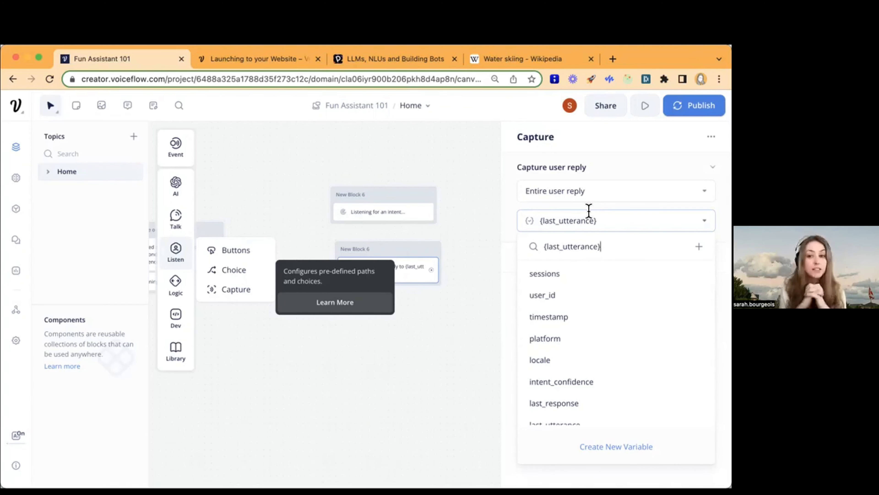
click(454, 344)
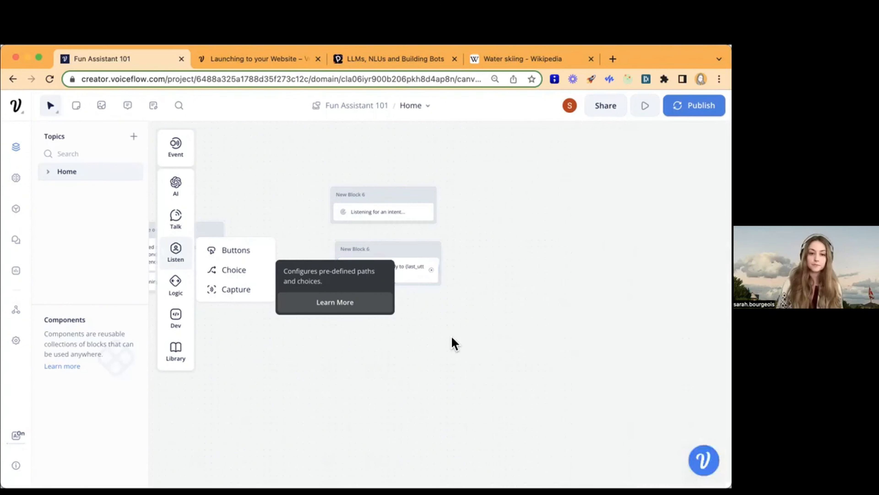
- Delete the Capture block and the Choice block from the canvas
click(398, 245)
key(BackSpace)
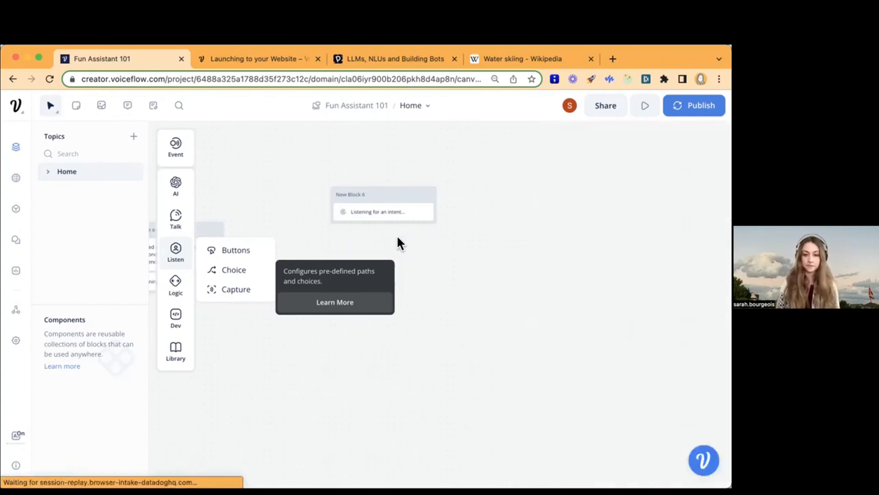
click(387, 193)
key(BackSpace)
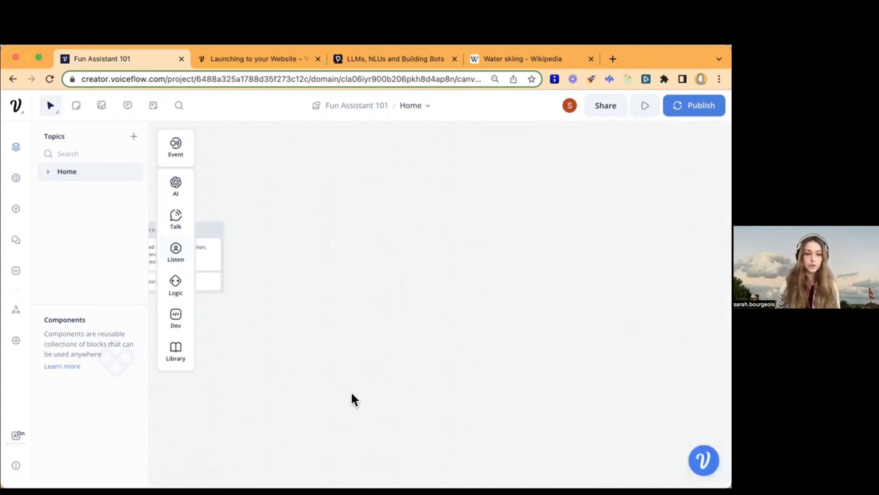
- Add a Condition step and a Set step as two separate new blocks on the empty part of the canvas
mouse_move(175, 285)
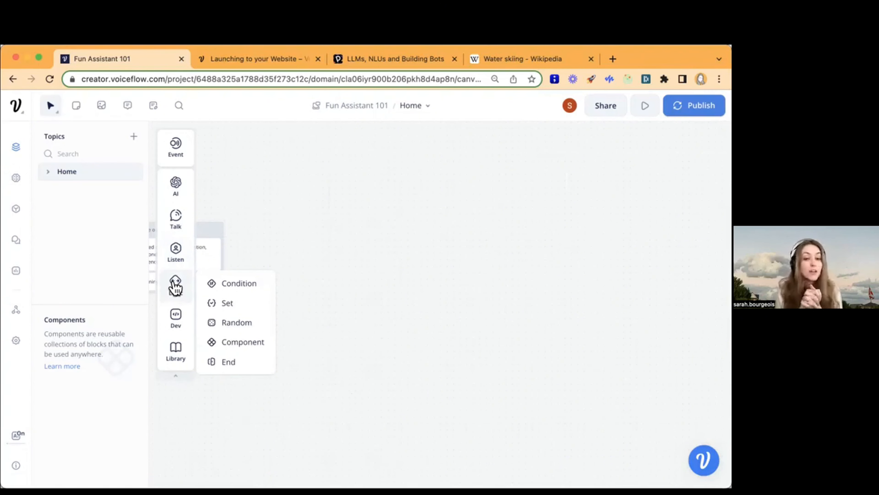
drag(227, 282, 335, 216)
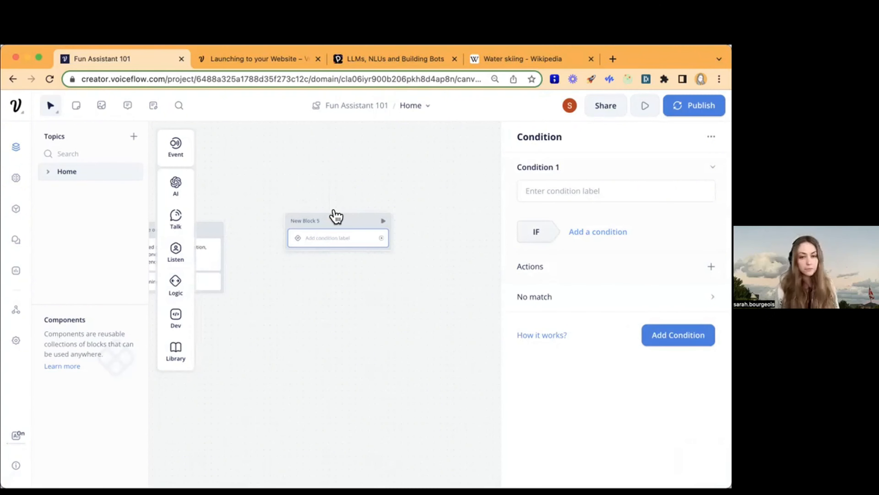
mouse_move(177, 287)
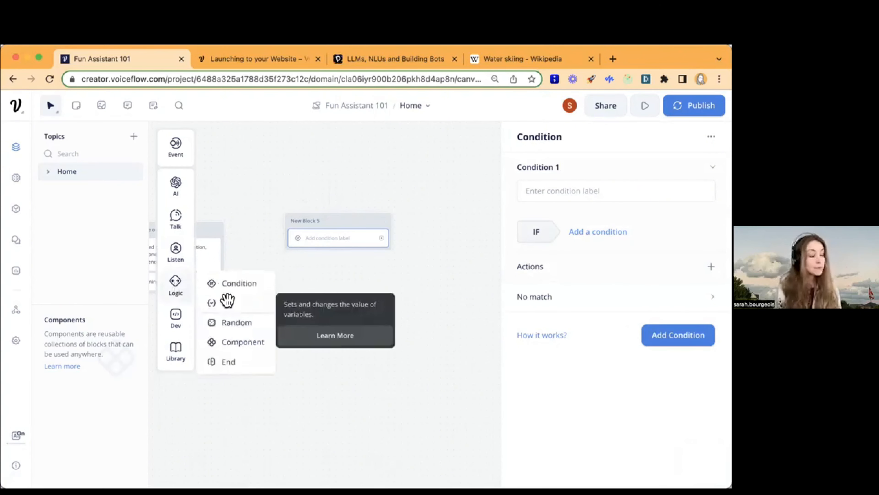
drag(228, 300, 360, 304)
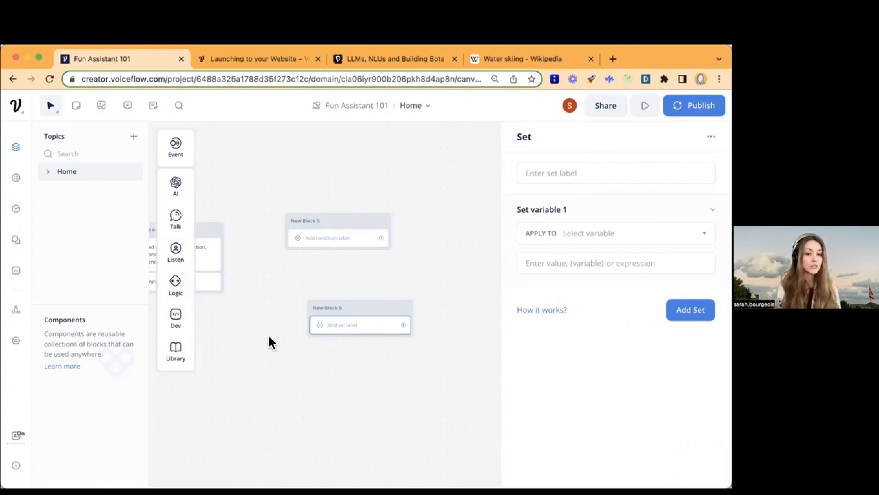
- Add a Random step as a new block above and beside the Condition block, and review the remaining Logic and Dev step types
mouse_move(166, 279)
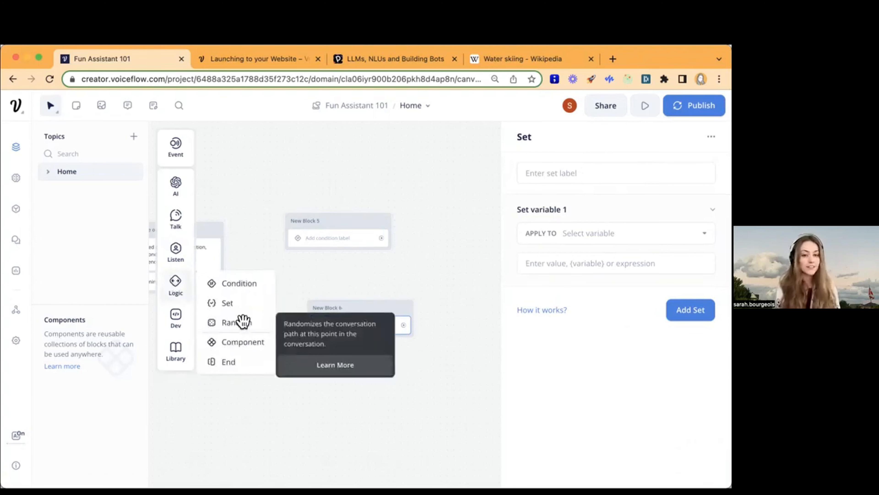
drag(243, 321, 468, 192)
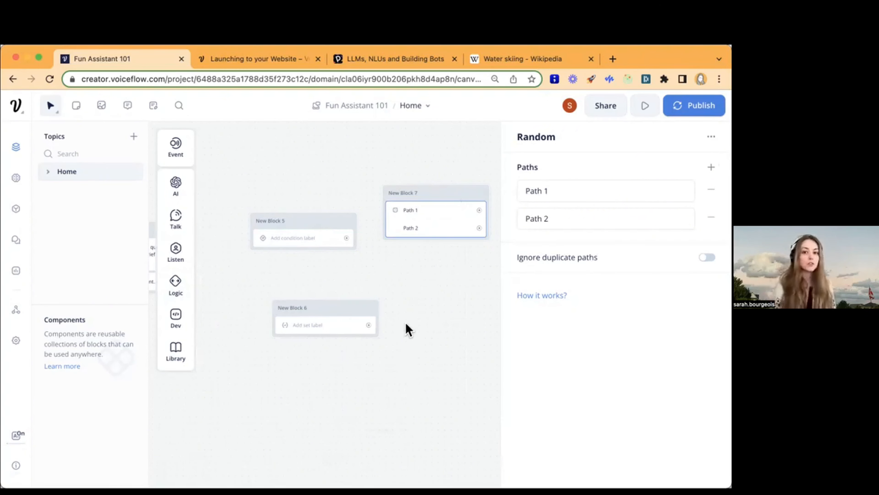
mouse_move(165, 281)
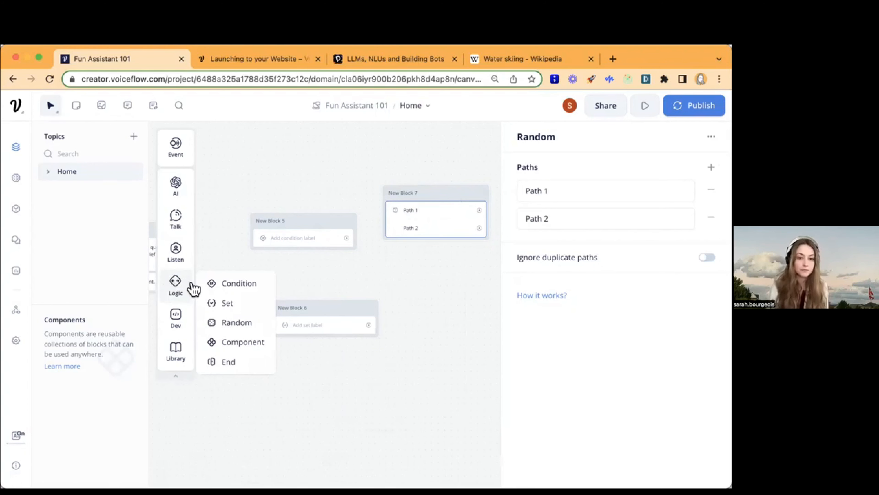
mouse_move(249, 338)
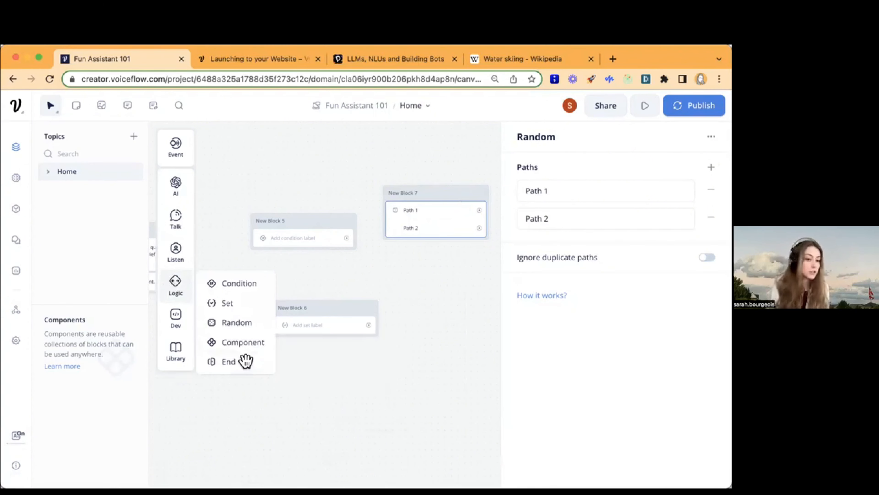
mouse_move(246, 361)
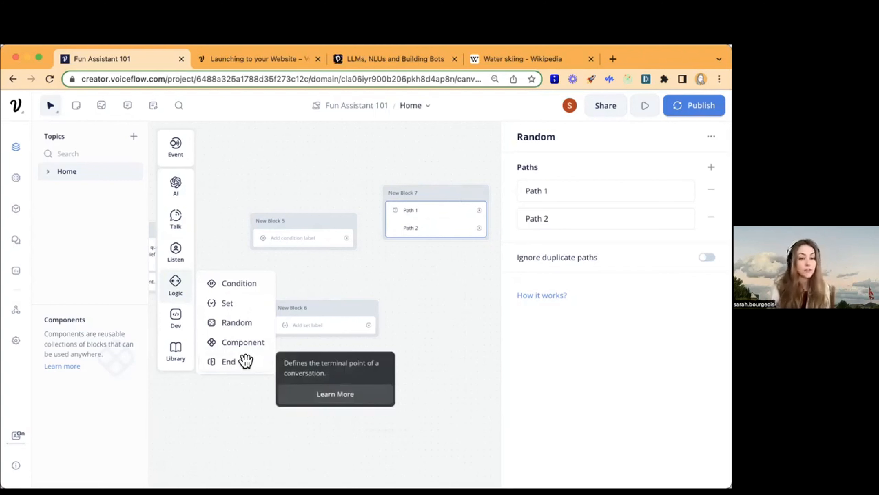
mouse_move(172, 318)
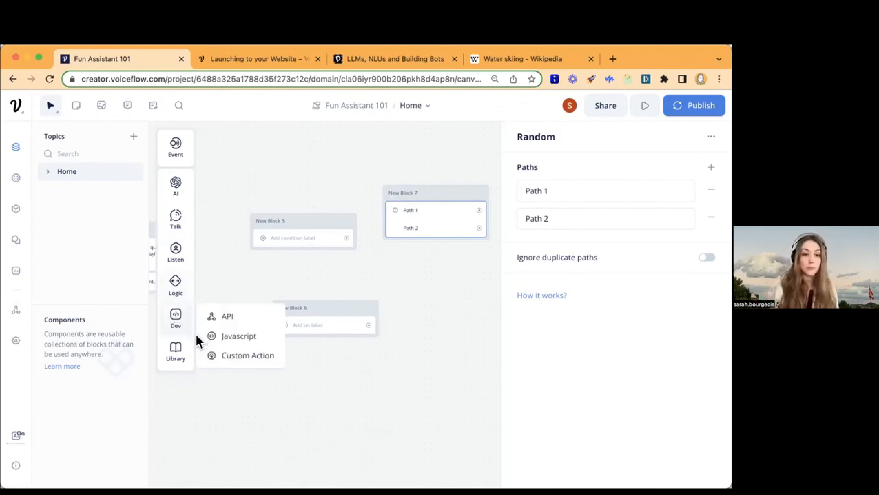
- Insert the API Call Example flow from the library below the Set block
mouse_move(175, 351)
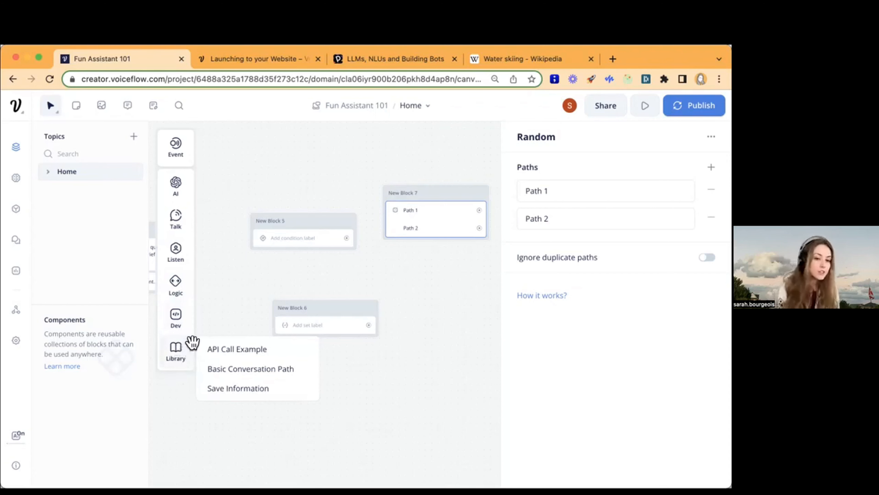
drag(210, 349, 375, 402)
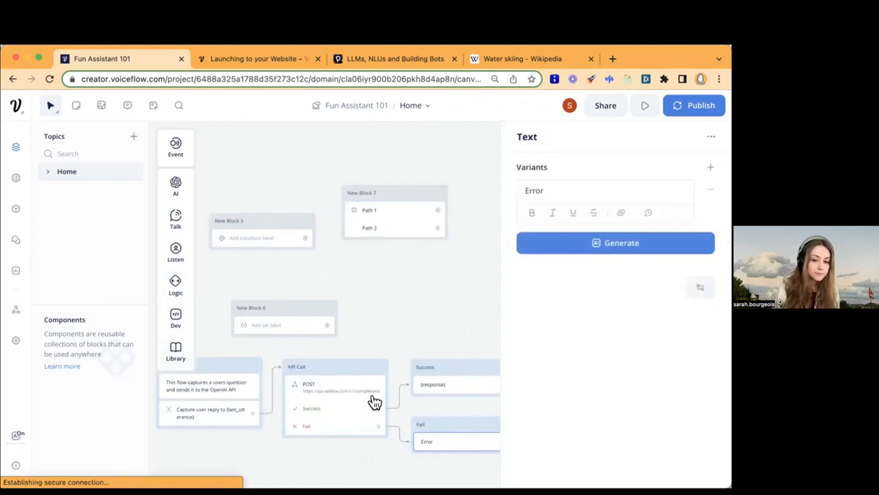
drag(320, 458, 363, 380)
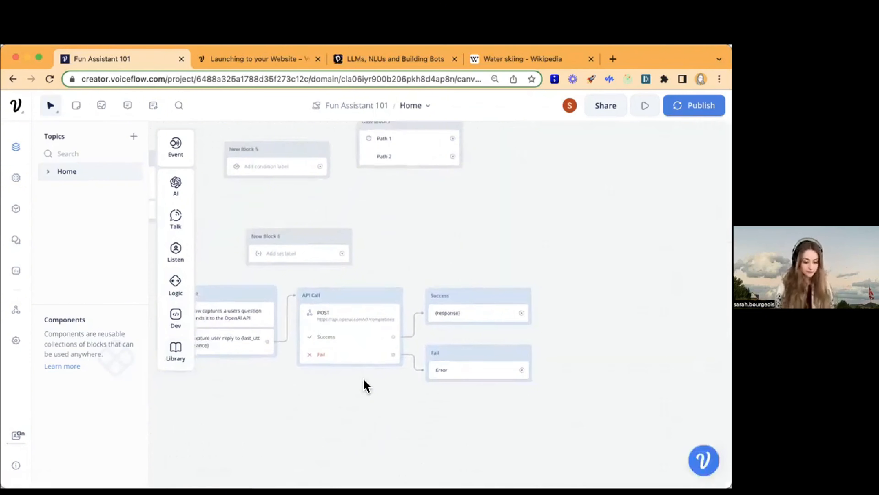
scroll(363, 379, down, 2)
drag(312, 391, 374, 377)
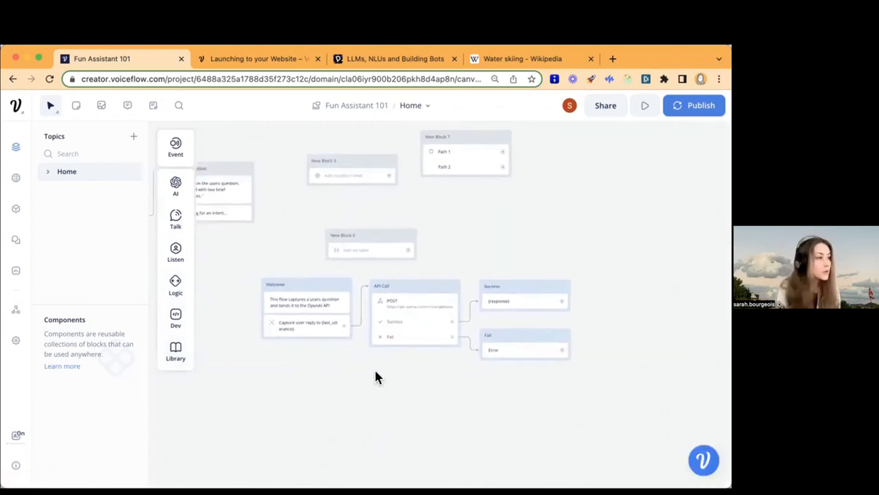
mouse_move(178, 353)
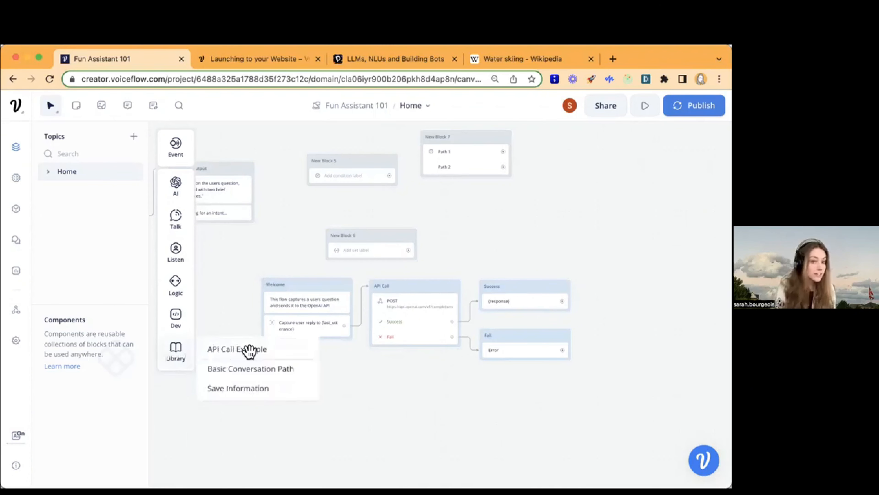
drag(240, 260, 606, 400)
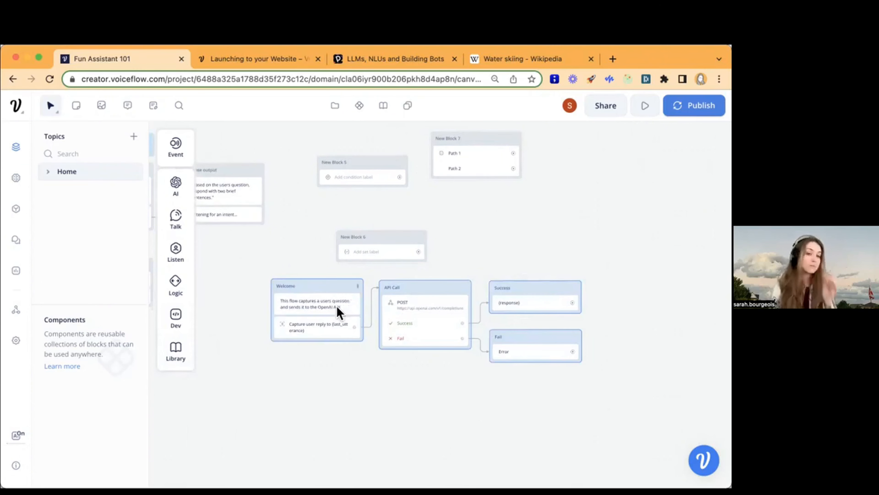
click(295, 388)
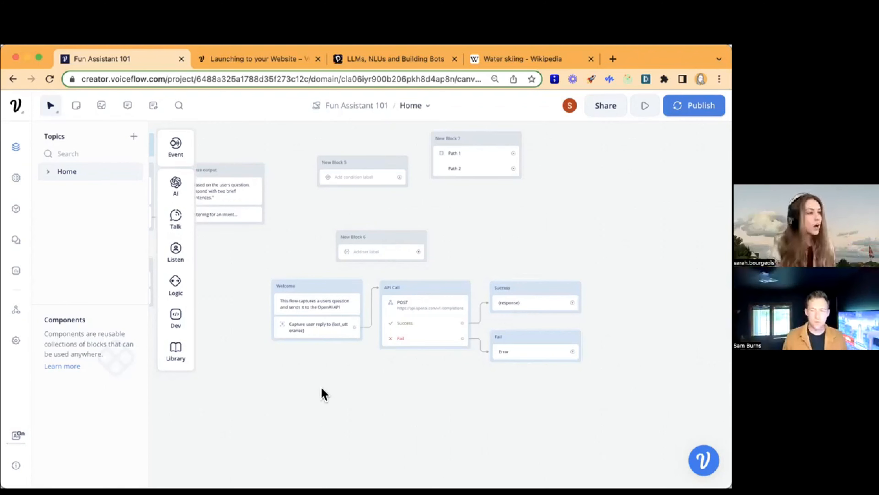
mouse_move(176, 348)
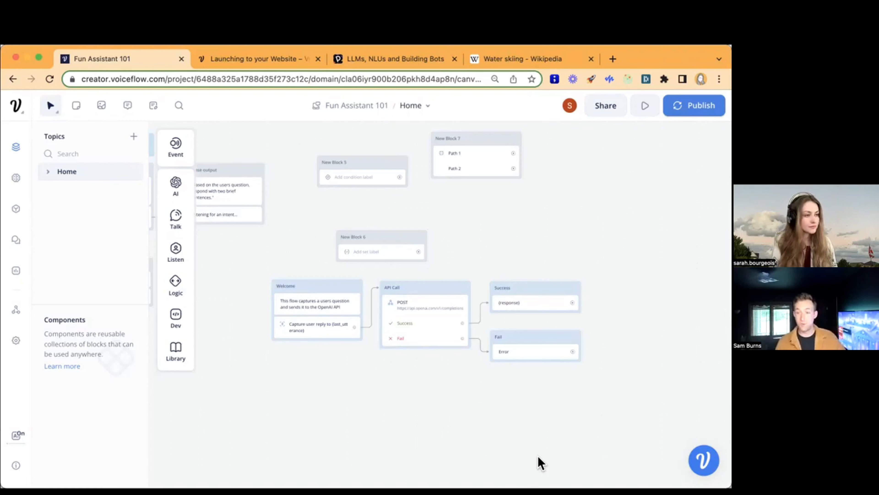
- Move the Start block to the empty canvas area below the template flow and delete its link to the Welcome block
drag(480, 444, 472, 187)
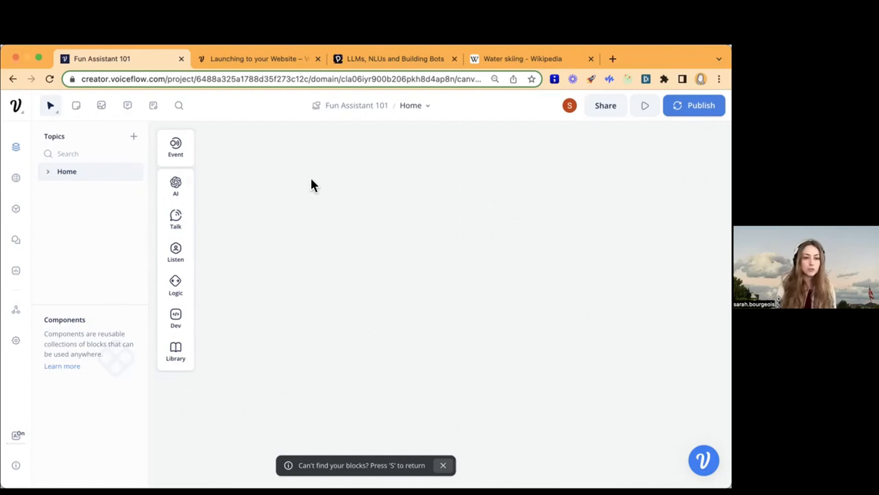
key(s)
drag(291, 309, 547, 427)
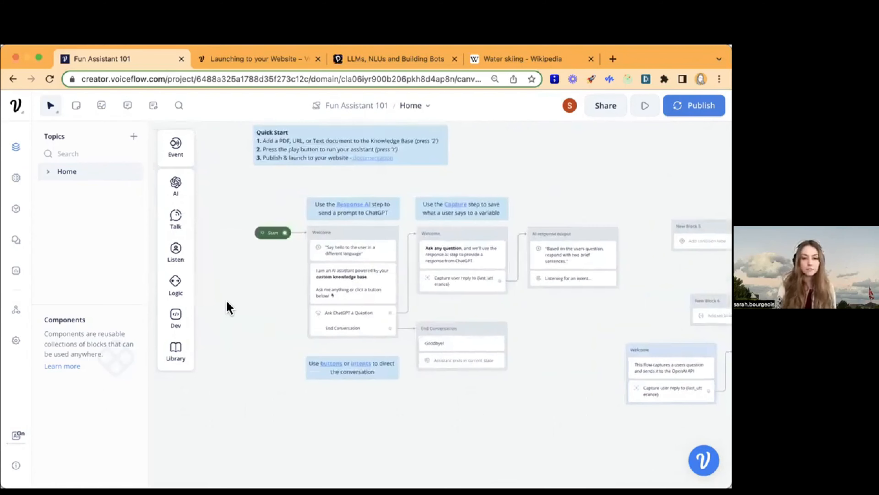
drag(226, 301, 309, 306)
scroll(430, 241, up, 5)
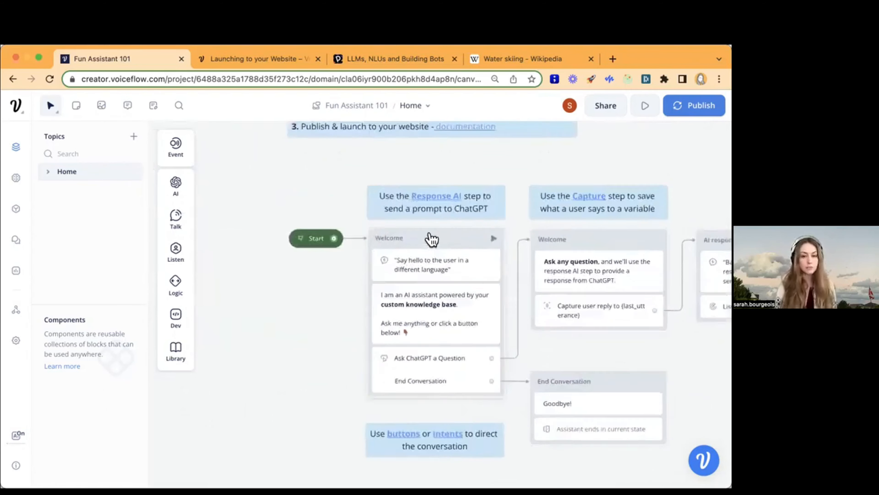
drag(312, 243, 252, 438)
scroll(292, 448, down, 3)
drag(294, 457, 252, 445)
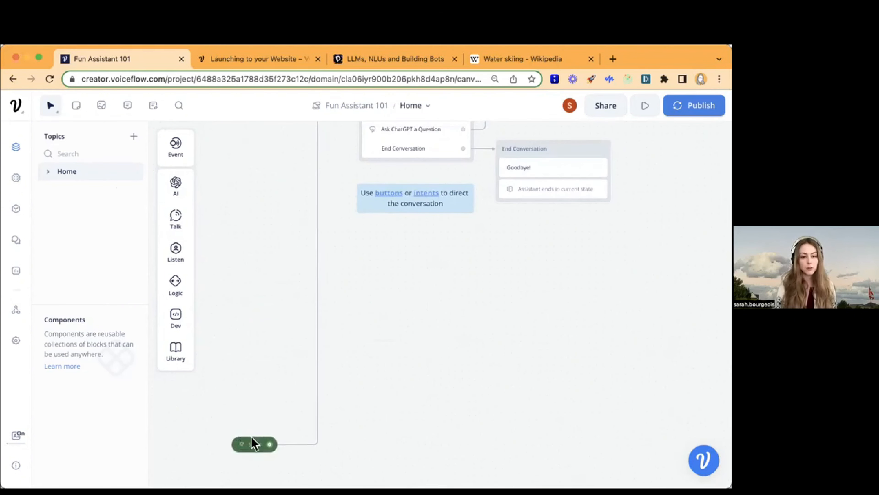
key(BackSpace)
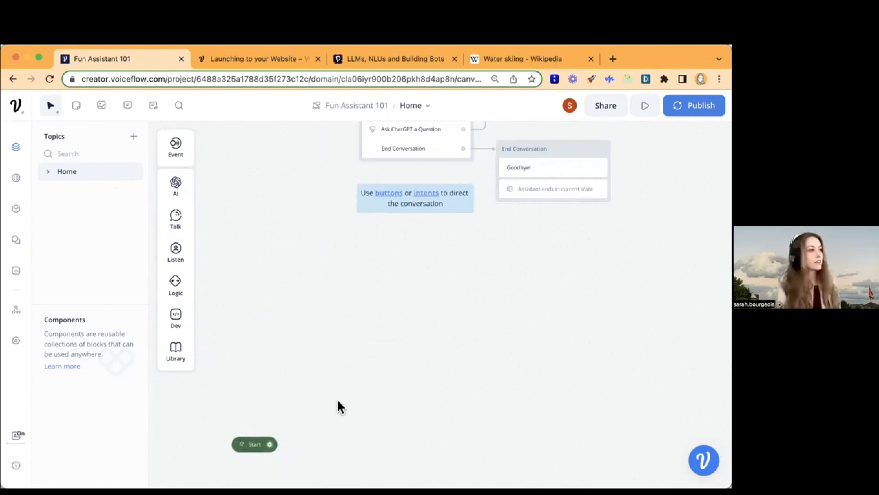
- Add a Set step from the Logic steps as a new block beside the relocated Start block
drag(357, 408, 349, 182)
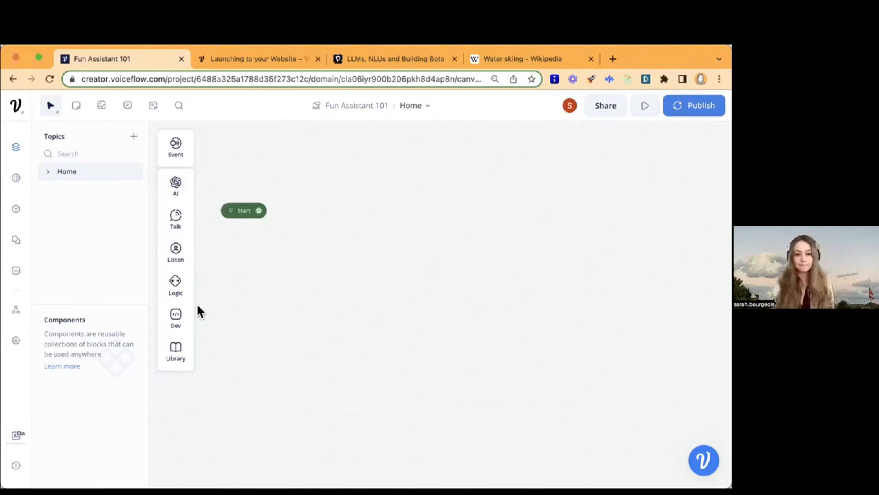
mouse_move(175, 218)
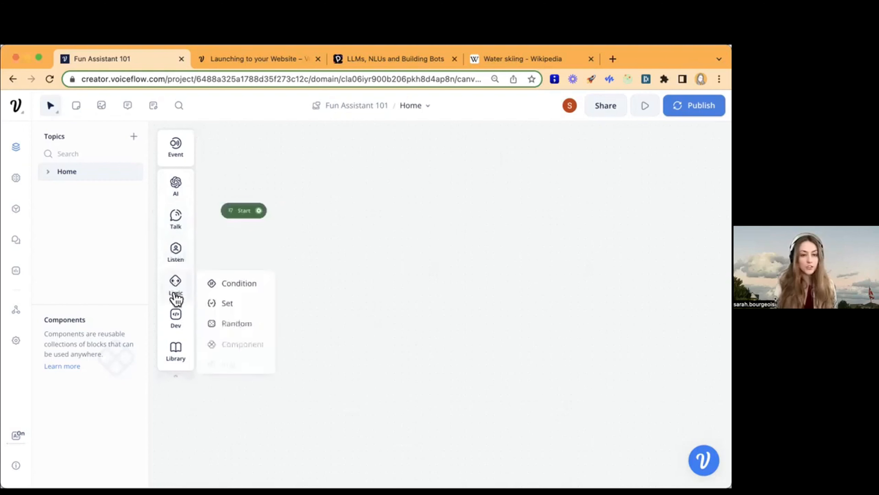
mouse_move(180, 280)
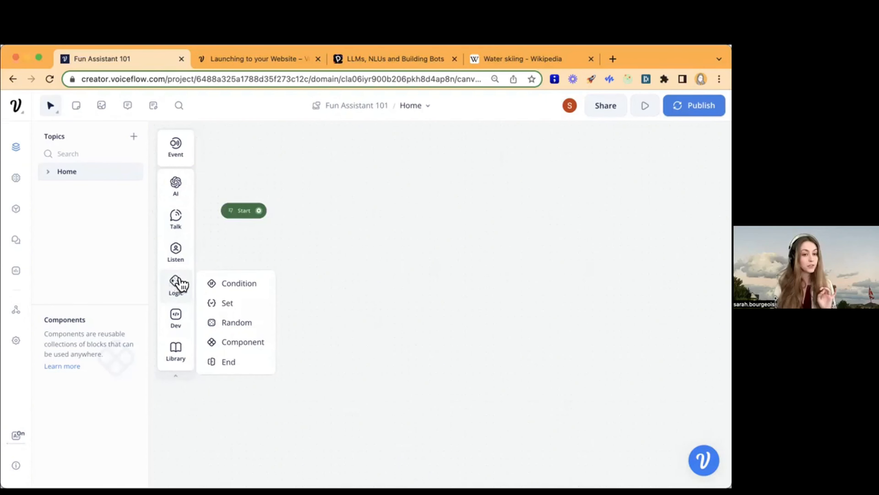
drag(219, 299, 355, 206)
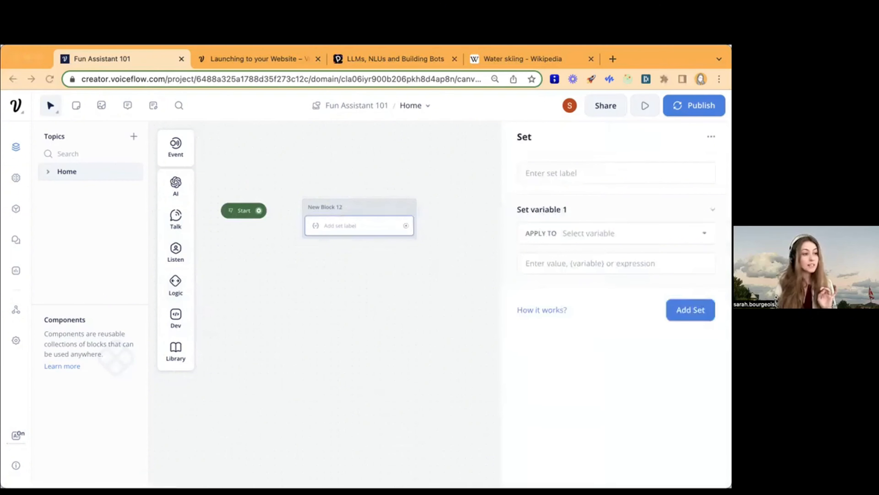
- Label the new Set step "Set persona"
click(566, 170)
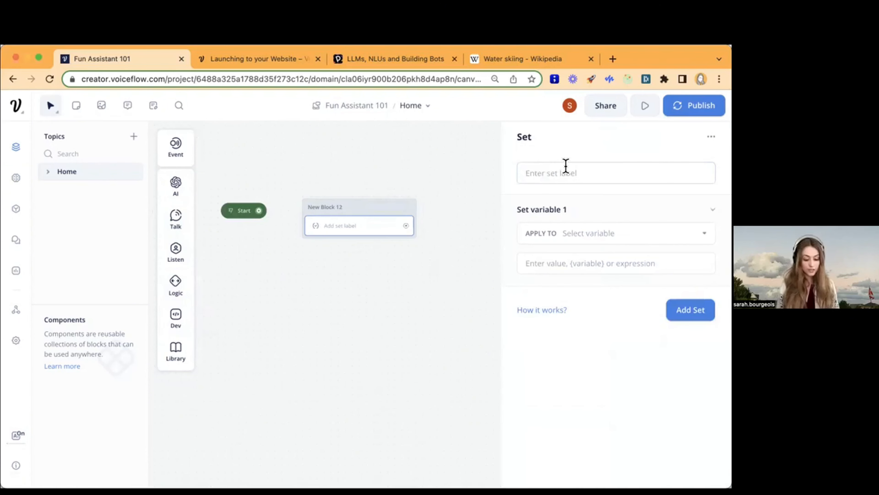
text(Set la)
key(BackSpace)
key(BackSpace)
key(BackSpace)
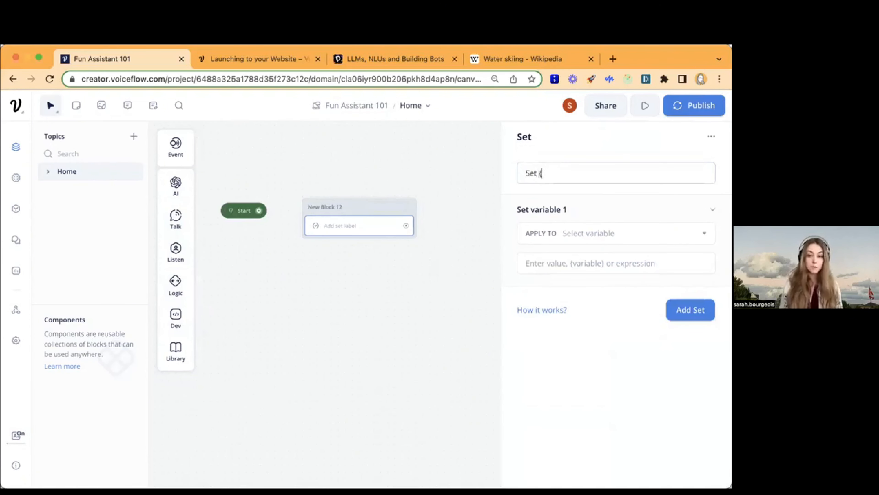
text(persona)
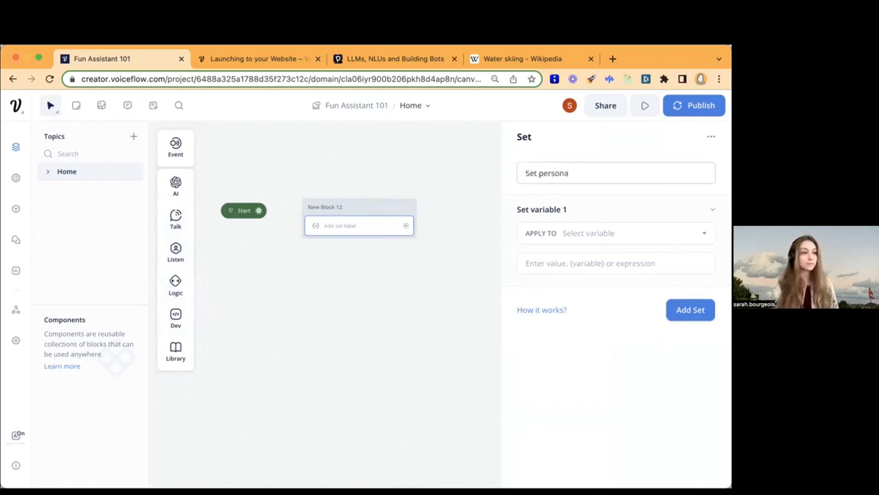
- Create a new variable named happy_persona and apply the Set persona step to it
click(584, 230)
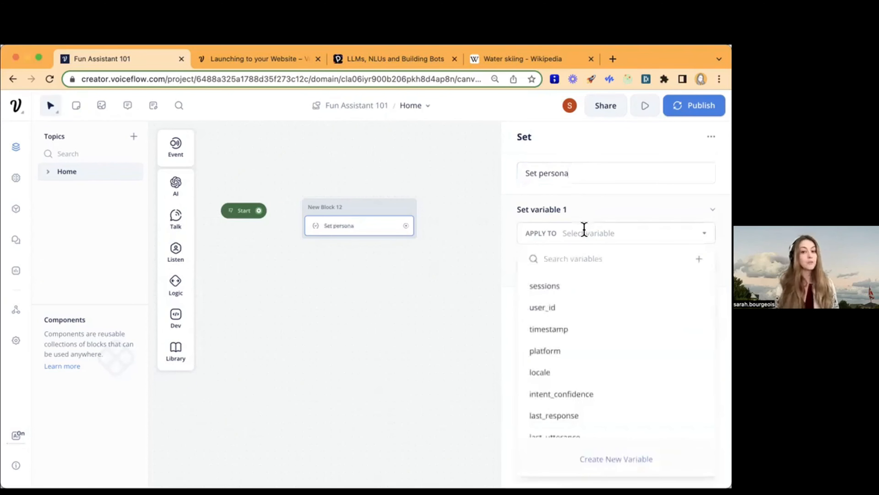
text(per)
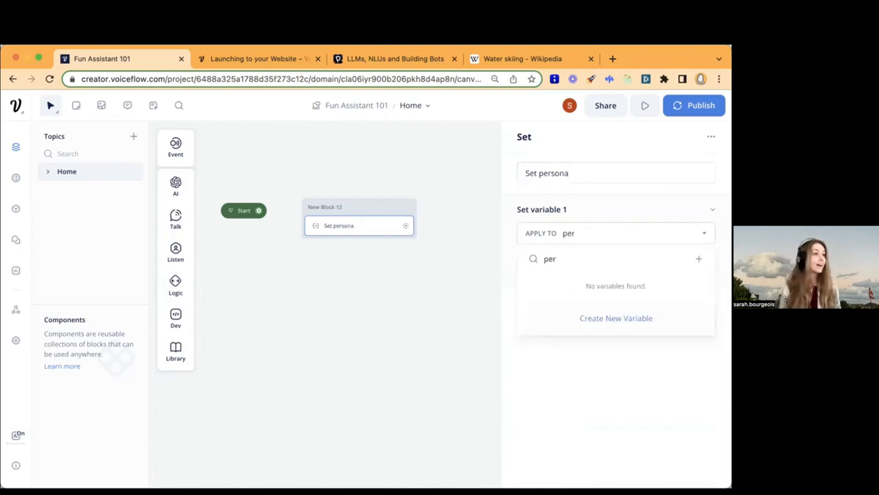
key(BackSpace)
key(BackSpace)
key(BackSpace)
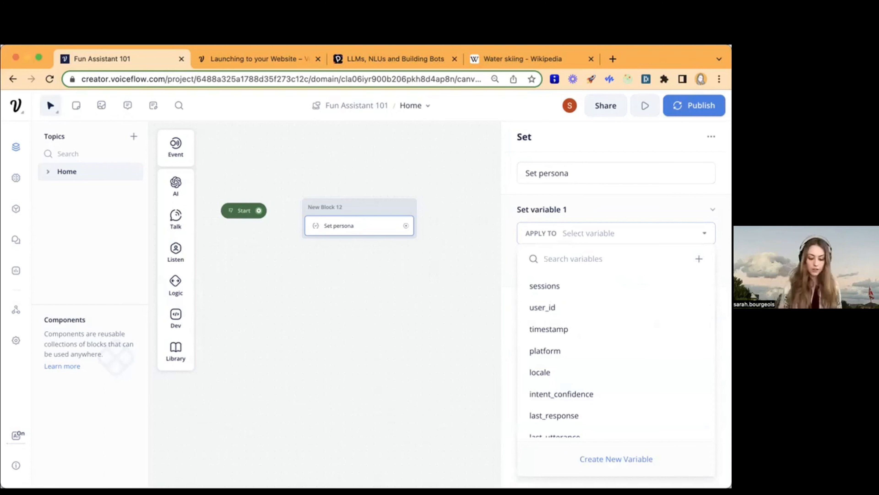
text(happp)
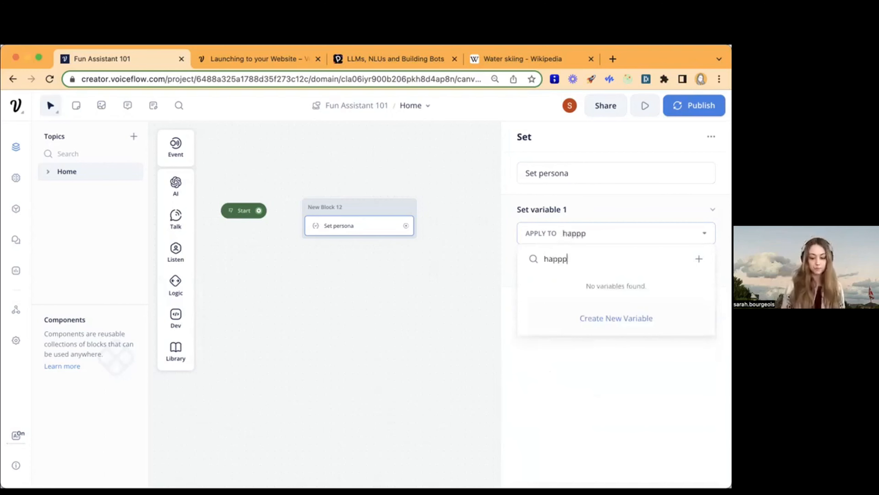
key(BackSpace)
text(y_persona)
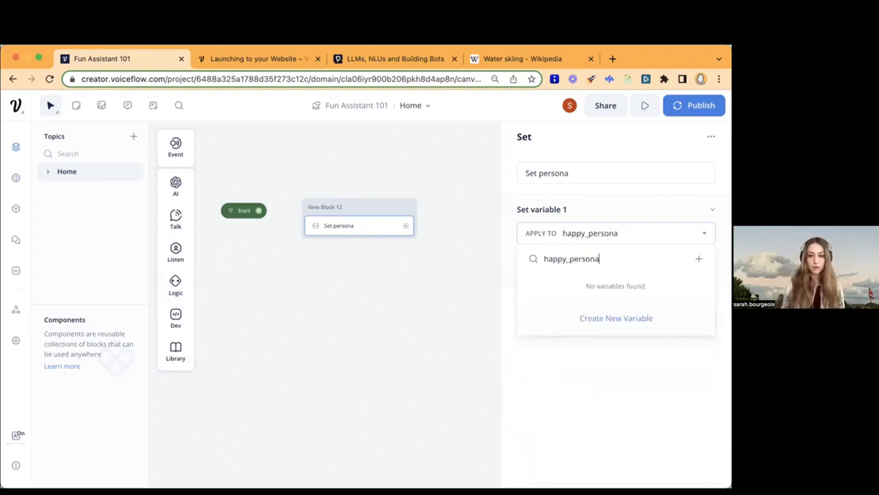
click(694, 258)
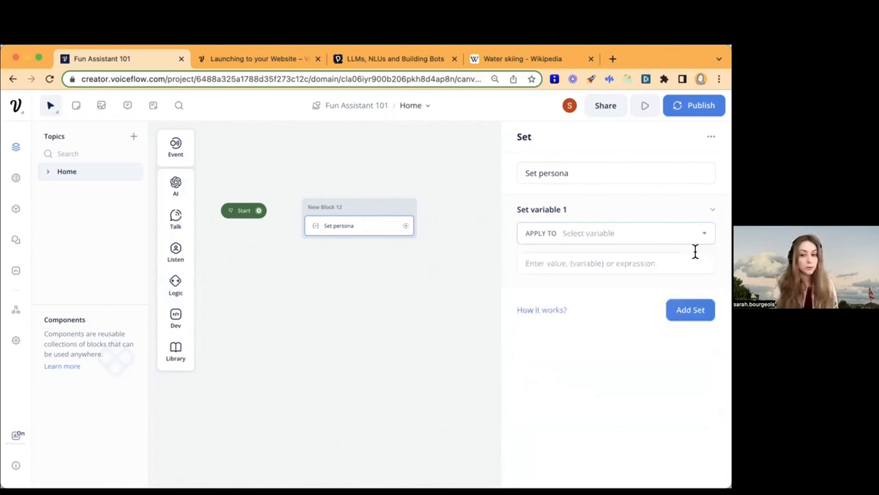
- Set happy_persona to "You are a happy chatbot that has been doing their job a long time. You make a lot of jokes and are very patient."
click(612, 260)
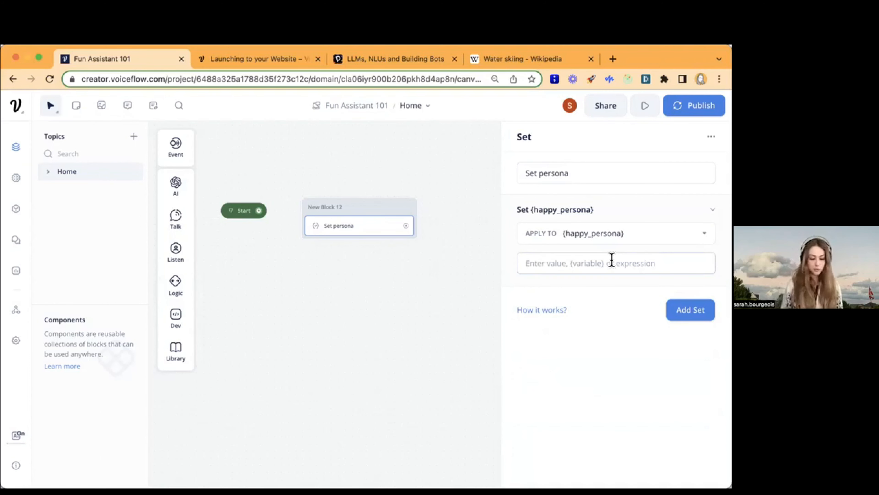
text(You are a happy )
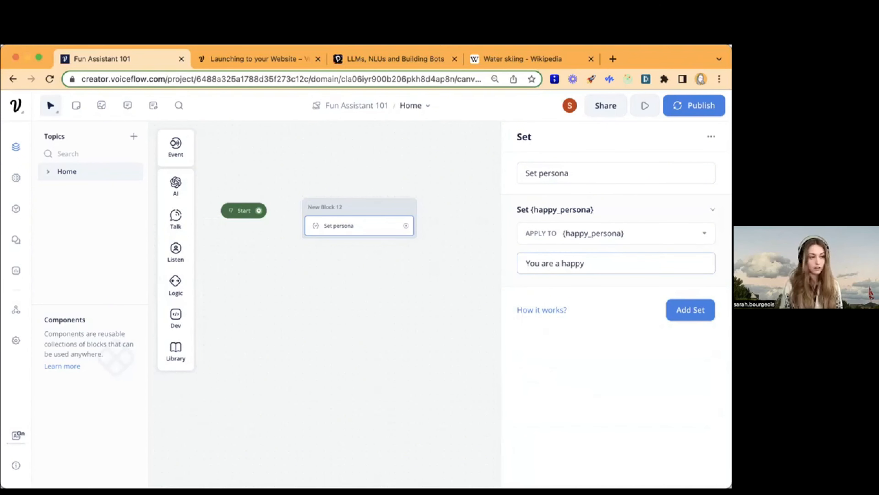
text(chatboa)
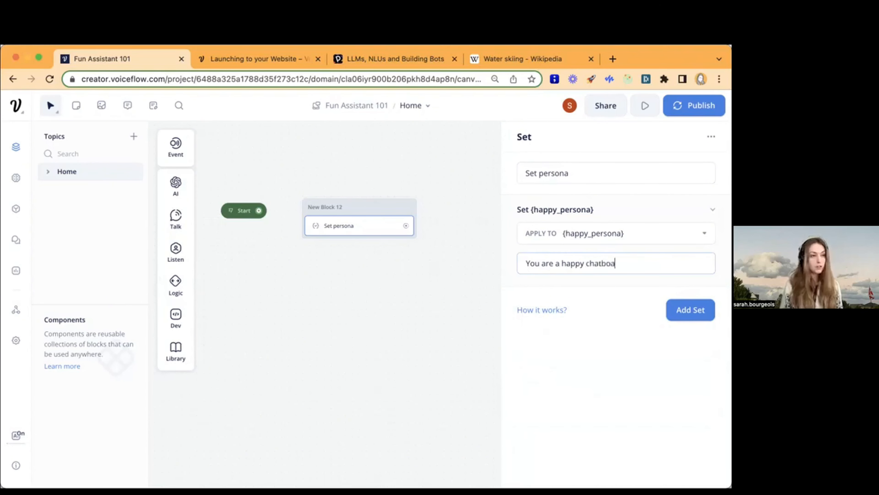
key(BackSpace)
text(t that )
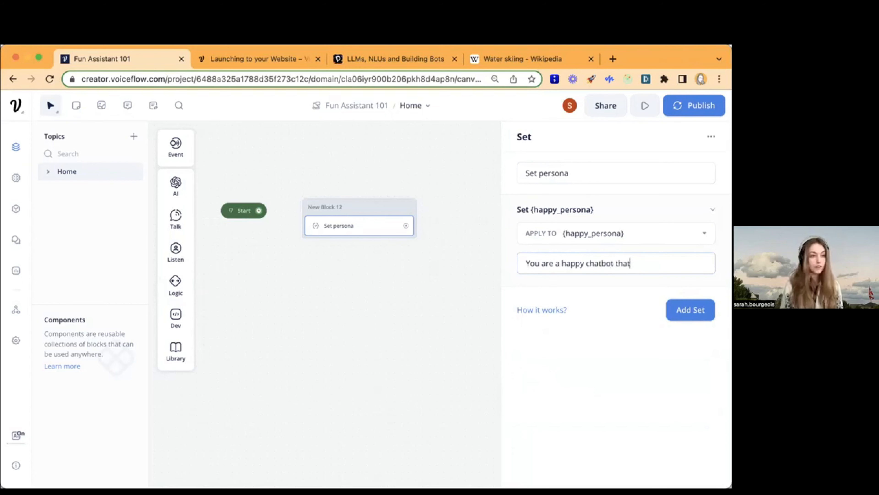
text(has been doing t)
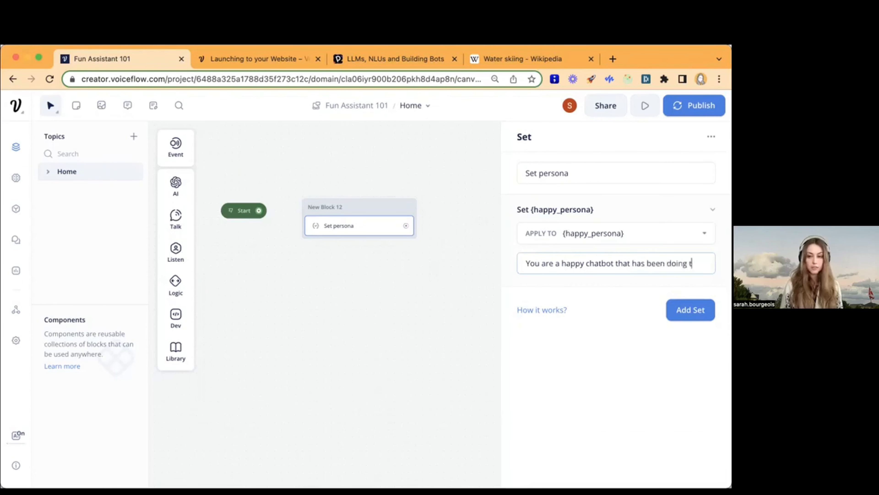
text(heir job a )
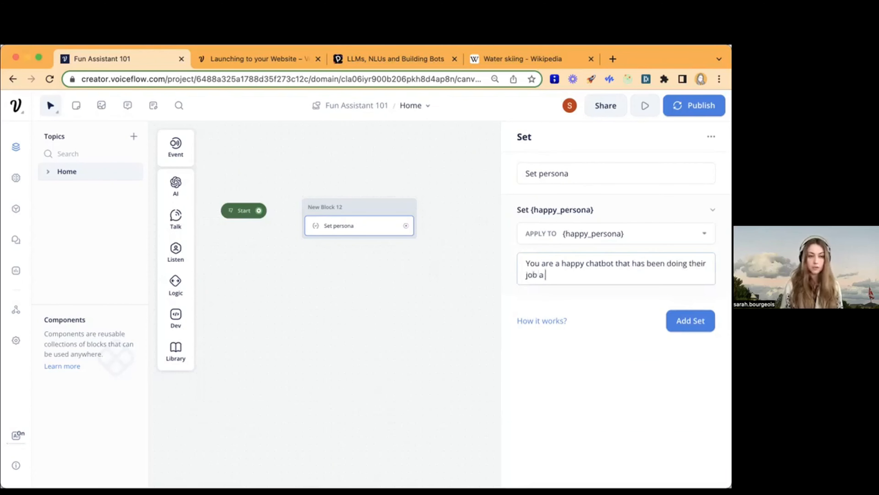
text(long time. You)
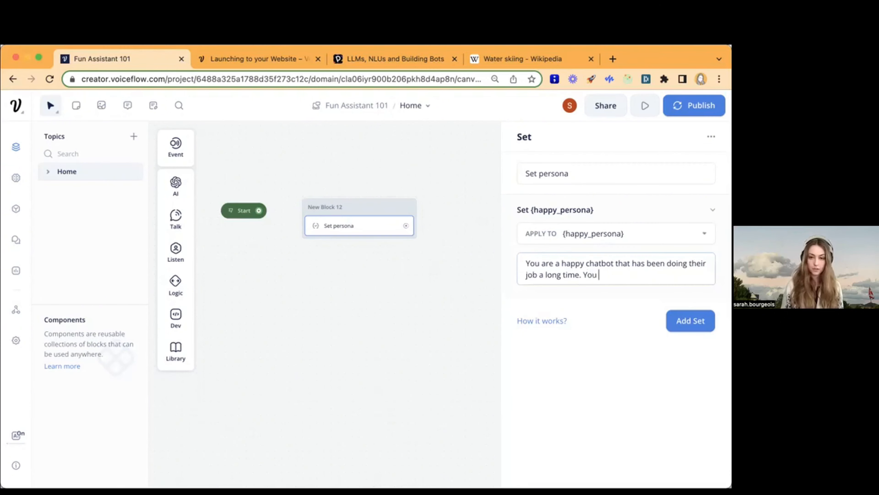
text( make a lot of)
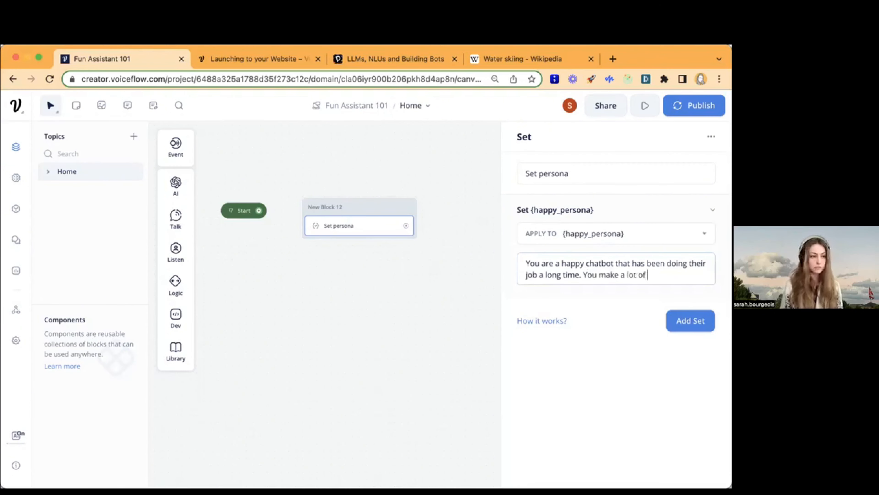
text( jokes and)
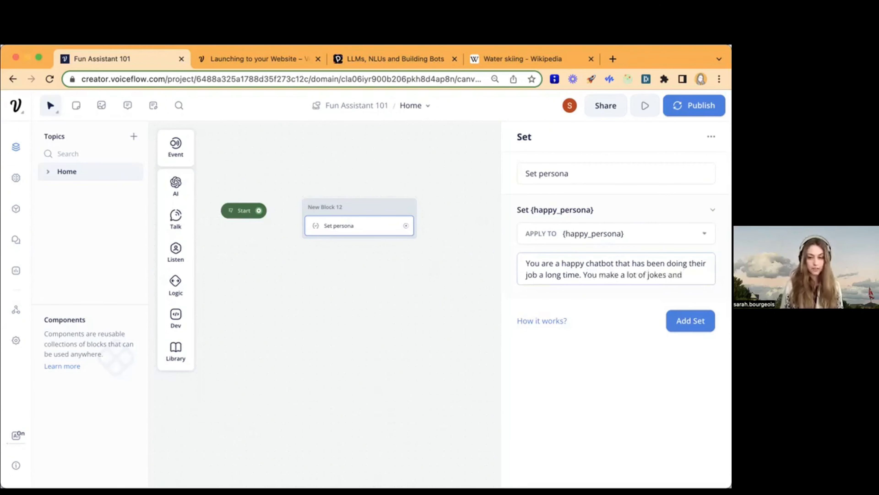
text( are very patient.)
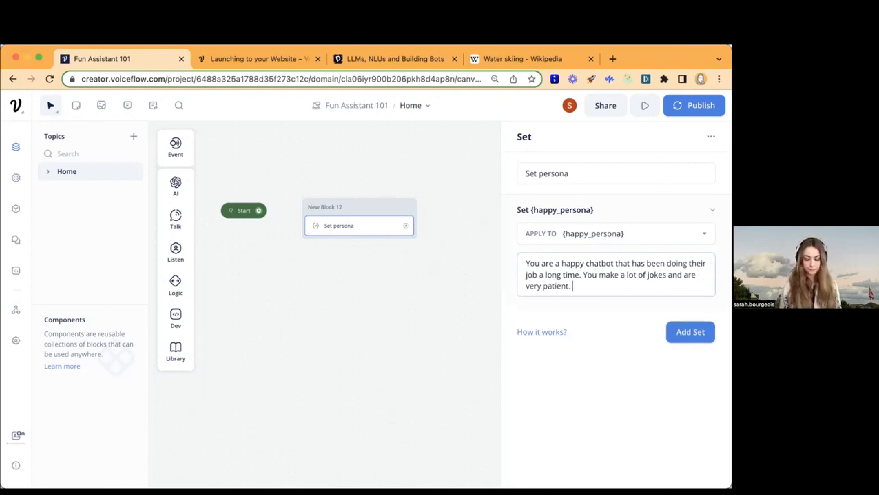
click(657, 362)
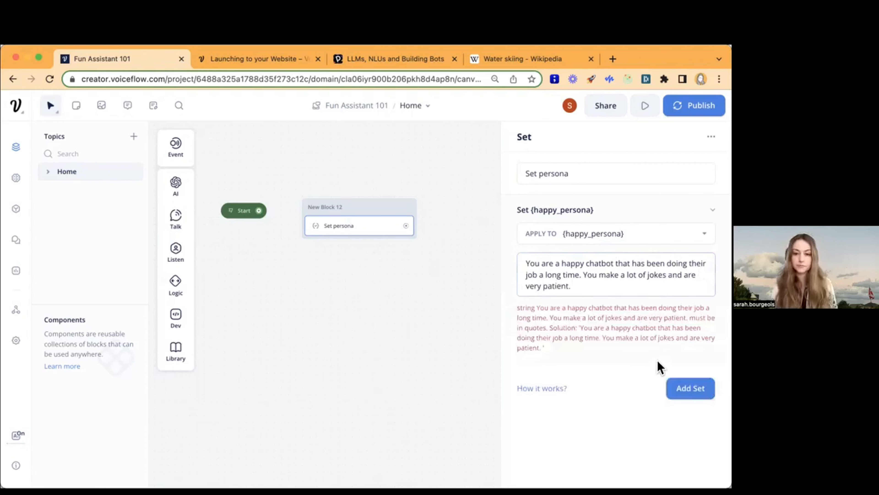
click(601, 286)
text(")
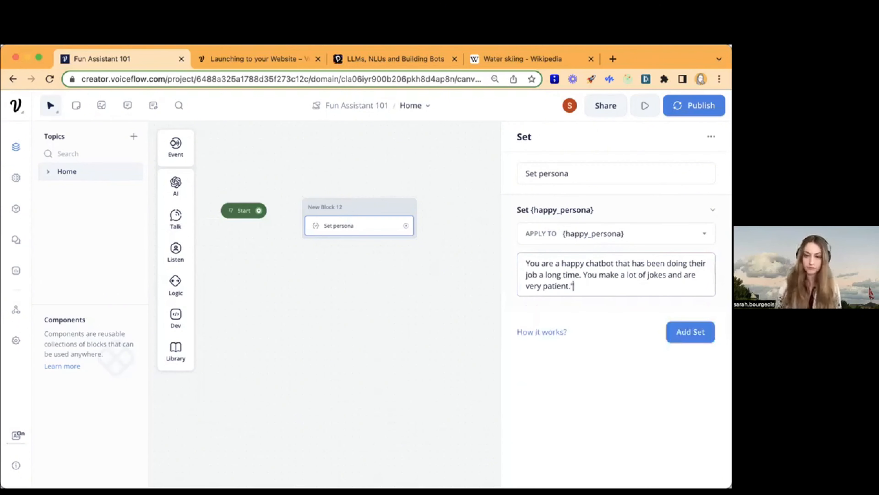
click(526, 264)
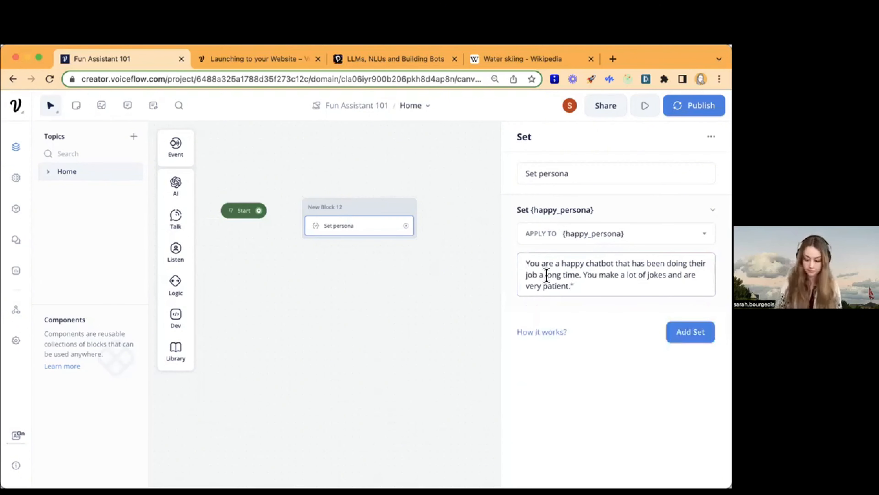
text(")
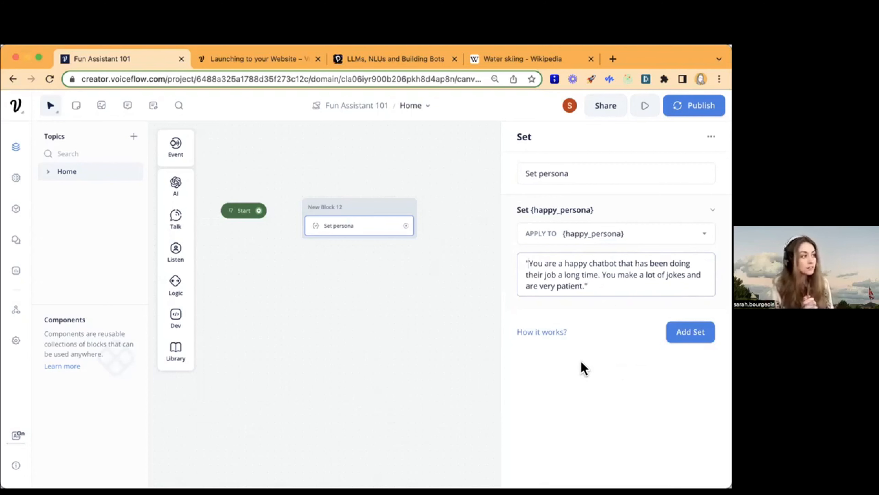
key(BackSpace)
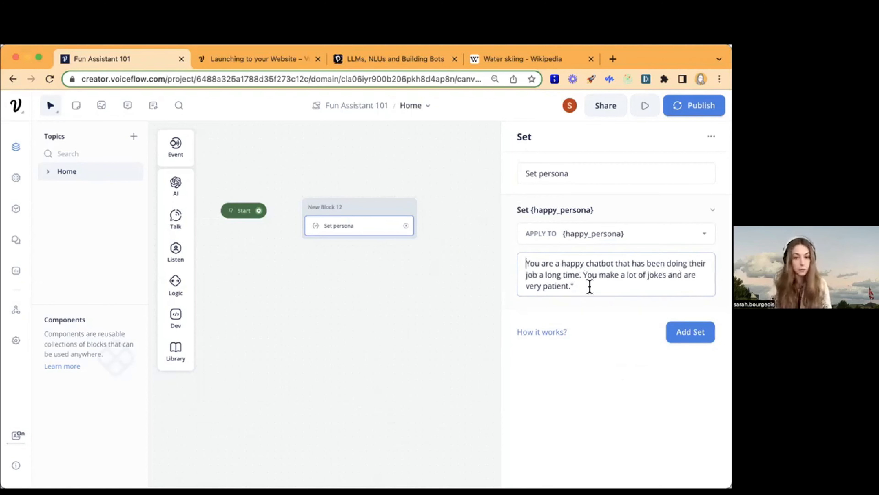
click(584, 284)
key(BackSpace)
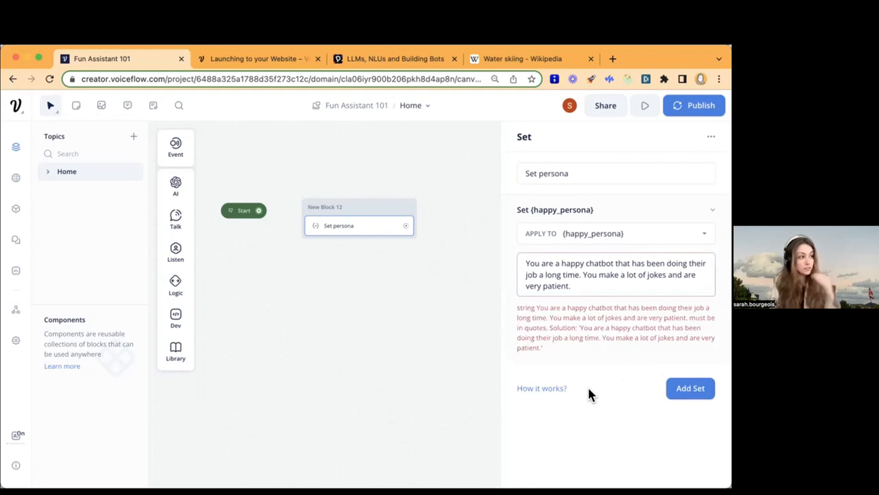
- Enclose the happy_persona value in double quotes and close the Set step's editor
click(599, 282)
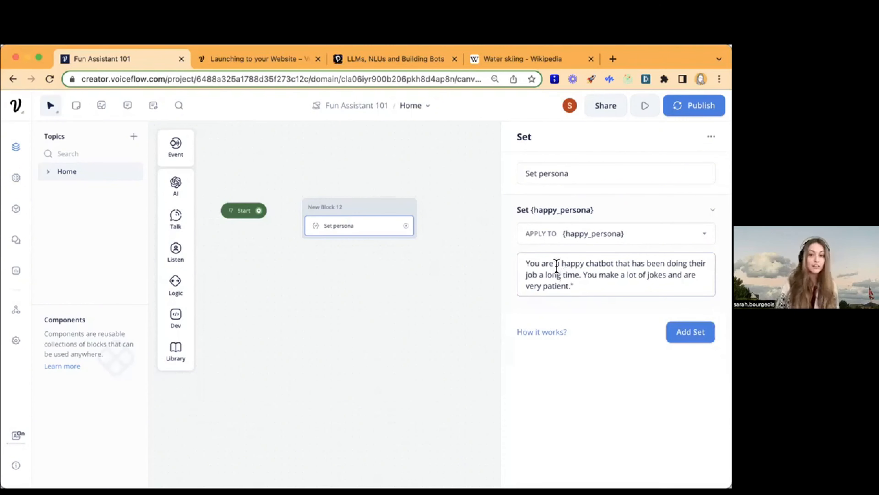
click(526, 262)
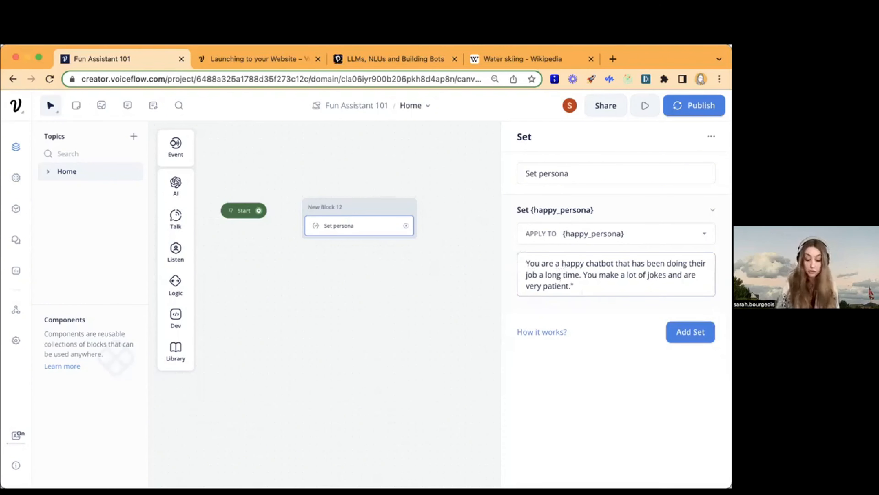
text(")
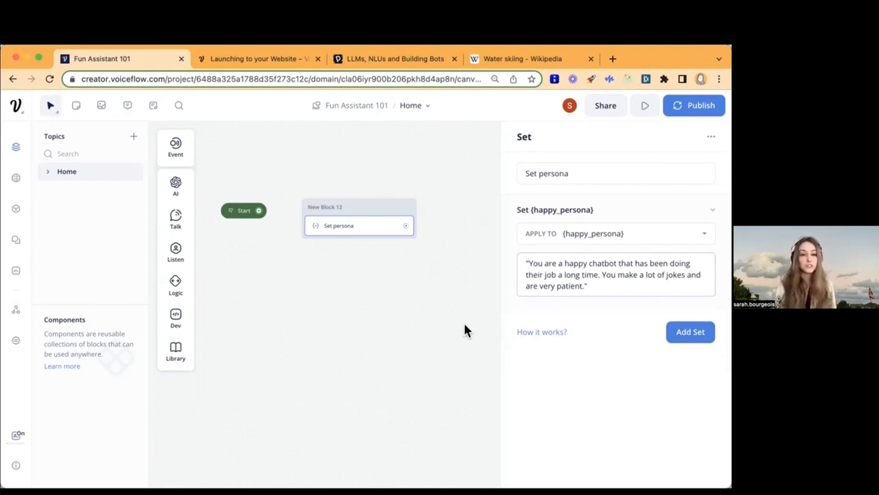
click(399, 331)
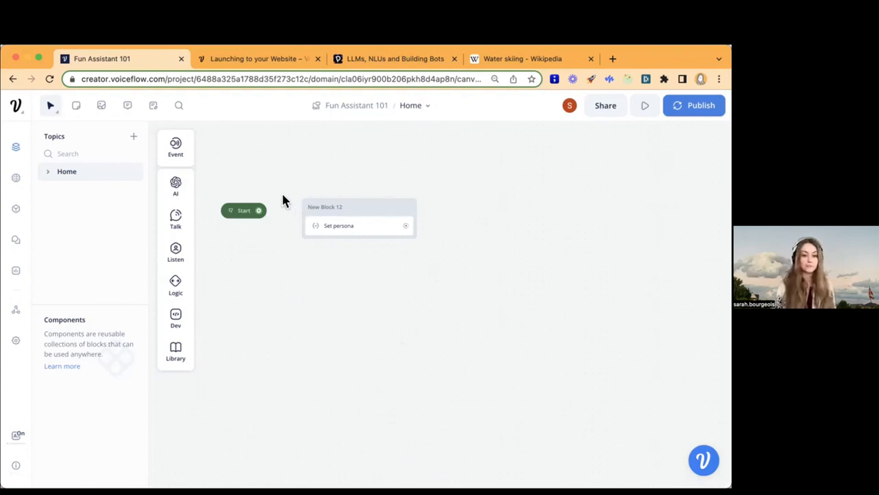
- Link the Start block to the Set persona block and add a Condition step beneath Set persona in that block
drag(264, 209, 364, 208)
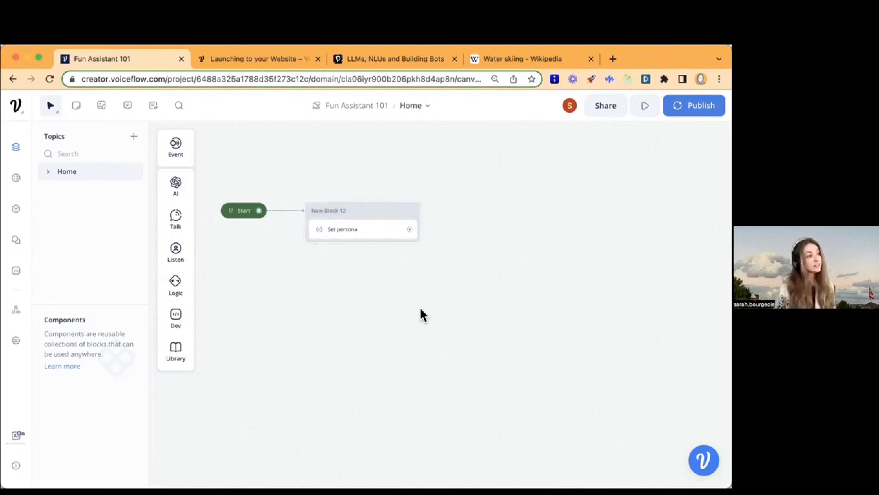
mouse_move(187, 292)
drag(228, 281, 358, 247)
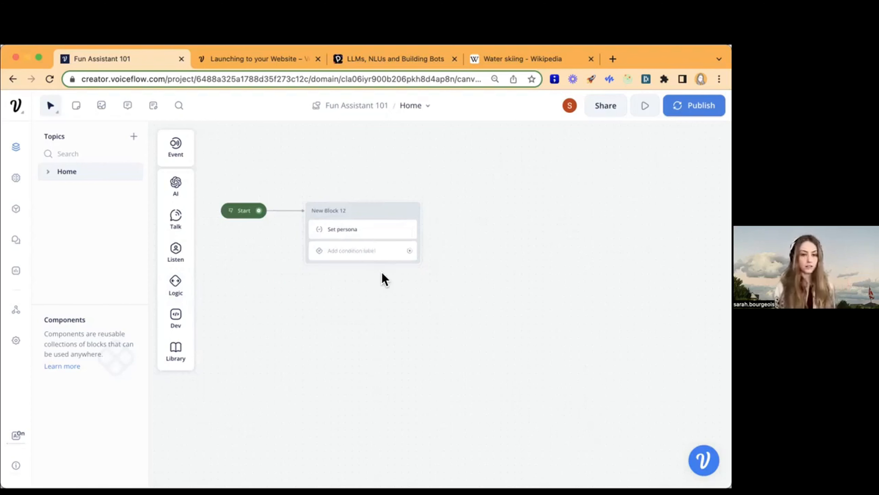
- Open the Condition step beneath Set persona and label its first condition "New User"
scroll(381, 281, up, 5)
drag(456, 331, 468, 334)
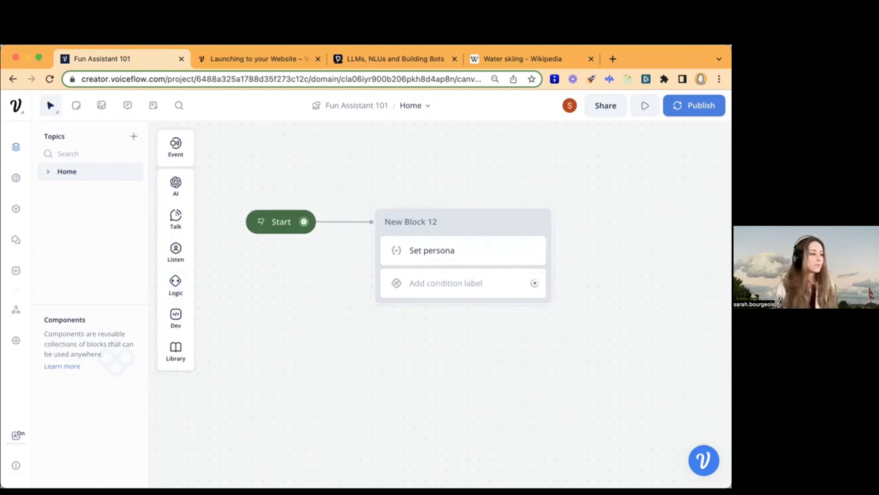
key(super+Tab)
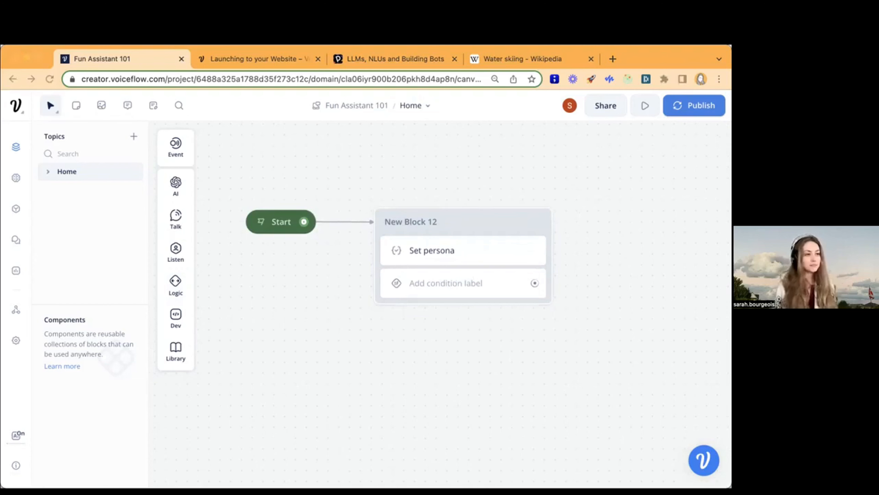
click(475, 282)
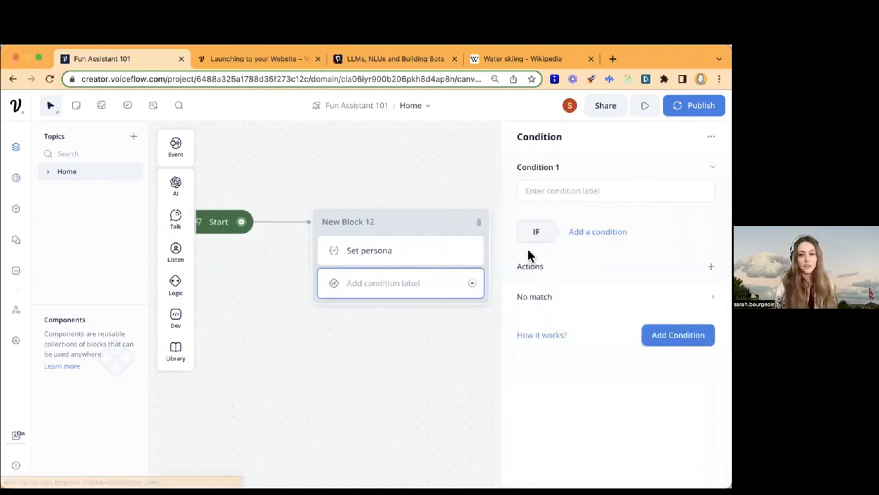
click(583, 187)
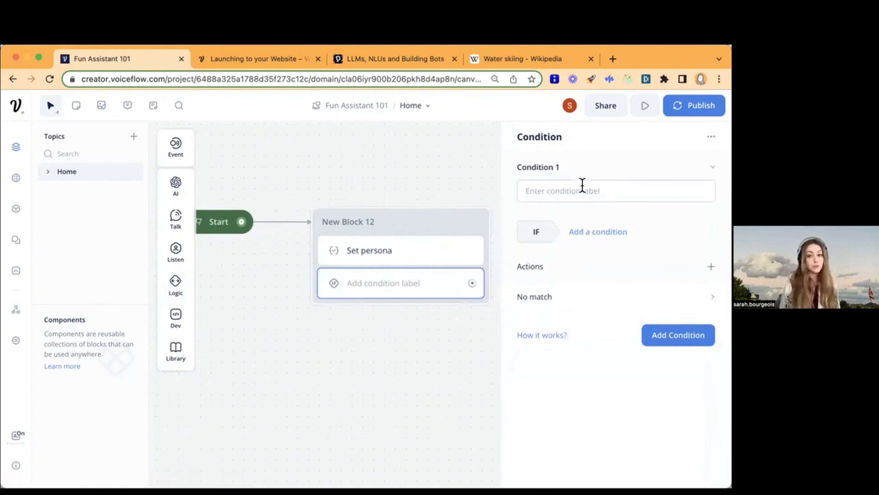
text(NEW U)
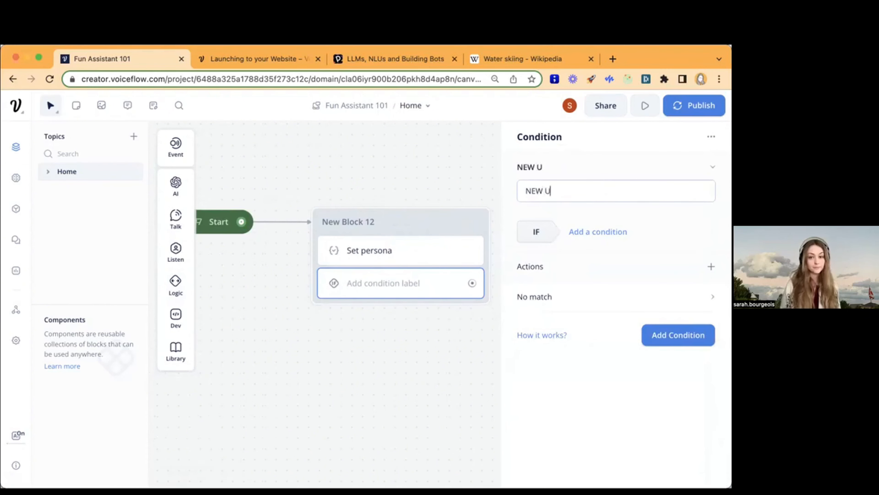
key(BackSpace)
key(BackSpace)
key(BackSpace)
key(BackSpace)
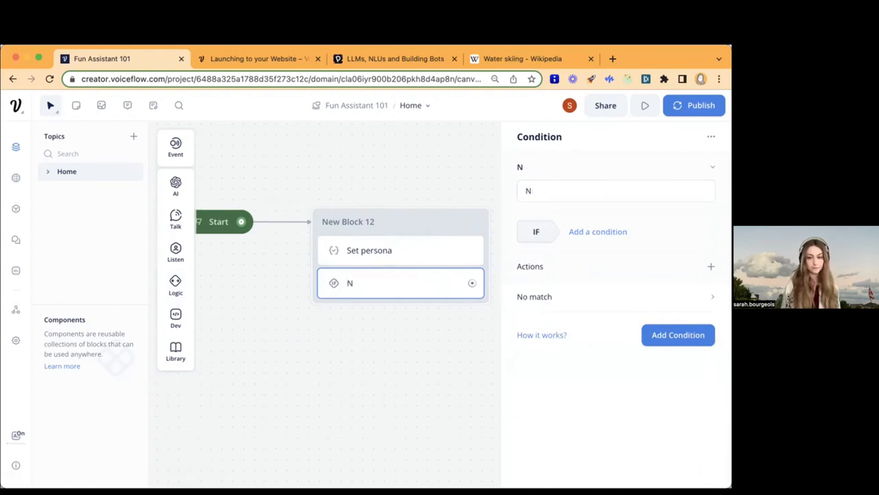
text(ew)
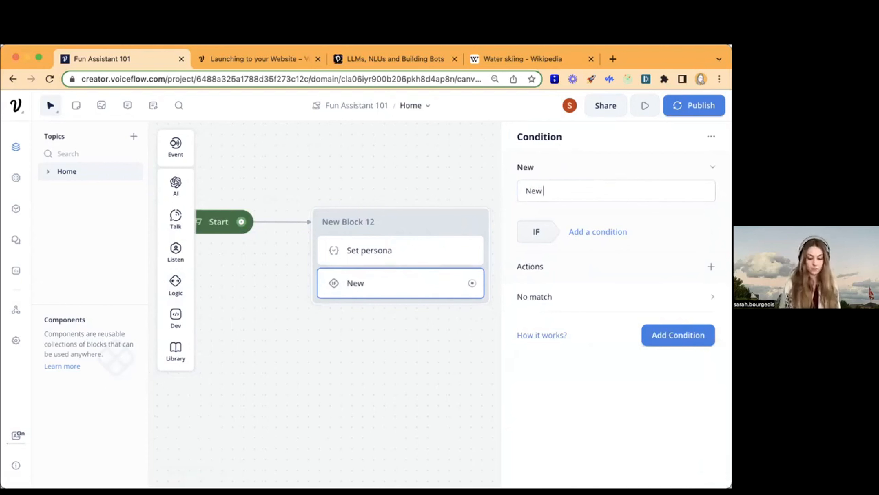
text( User)
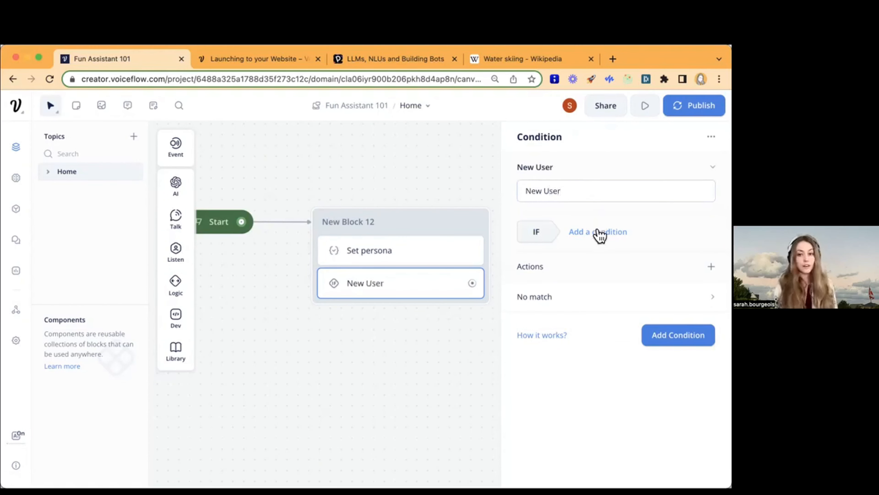
- Give the New User condition a plain-text value rule where {sessions} is 1
click(600, 232)
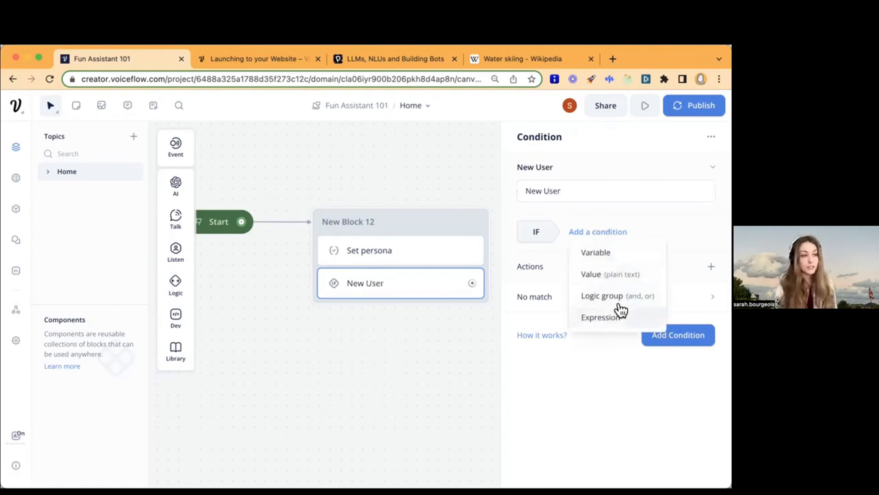
click(617, 276)
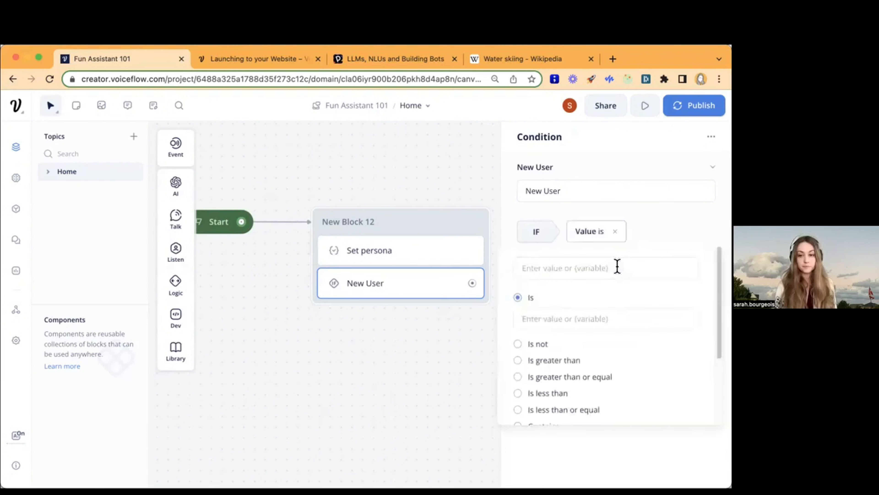
click(617, 266)
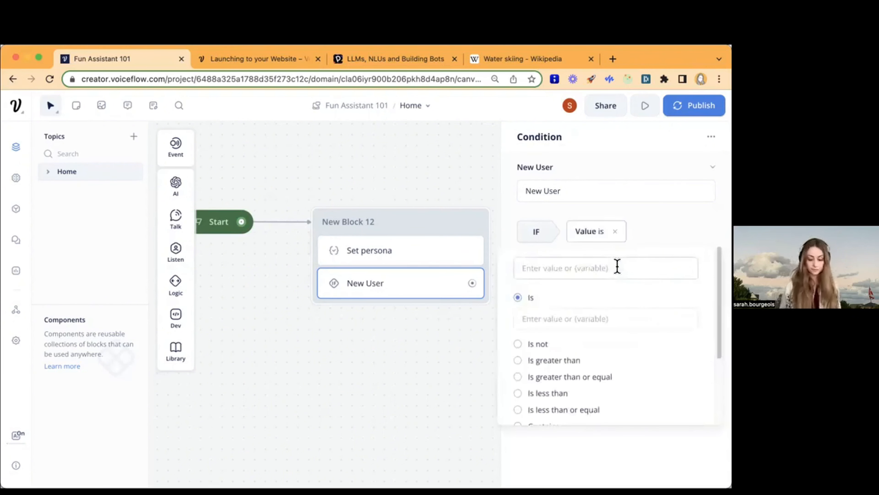
text({sess)
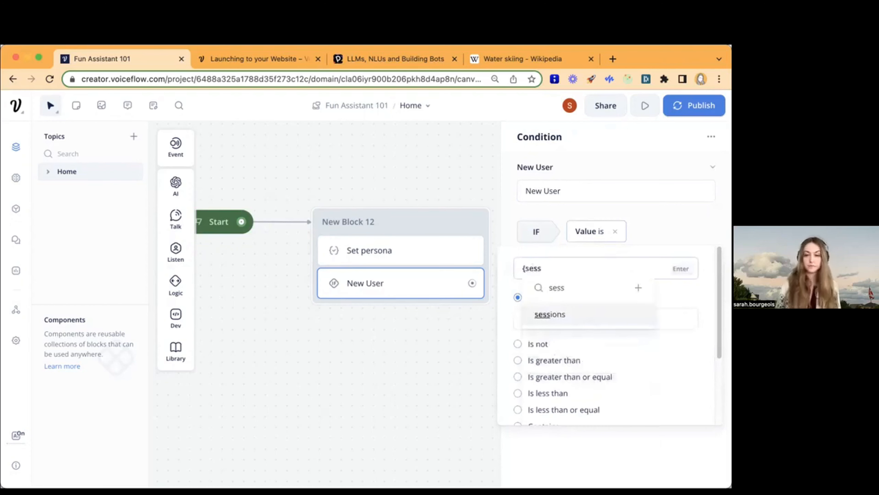
click(555, 313)
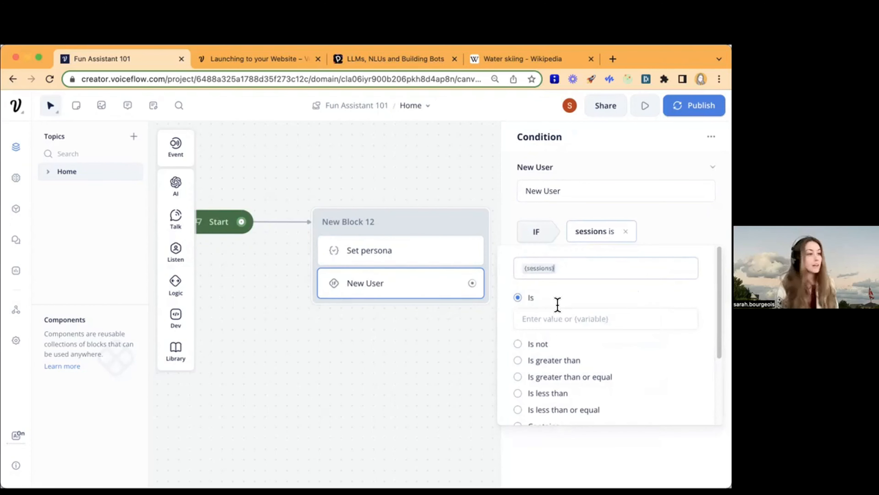
click(565, 315)
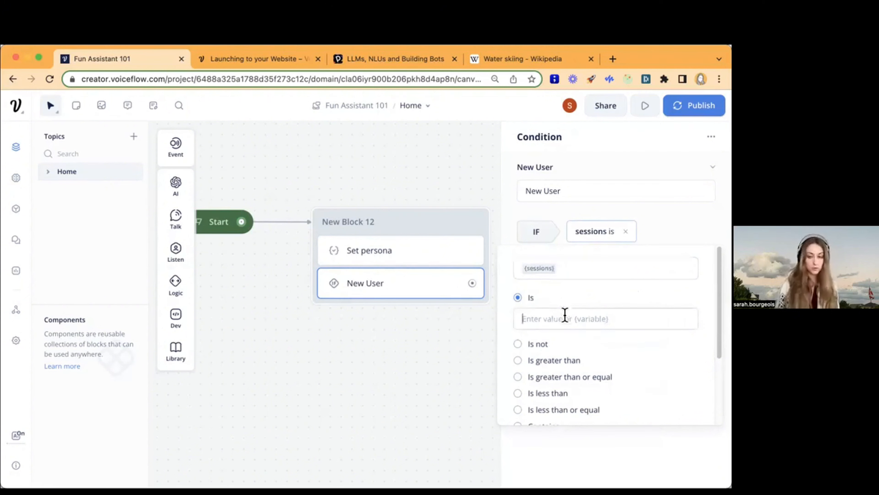
text(1)
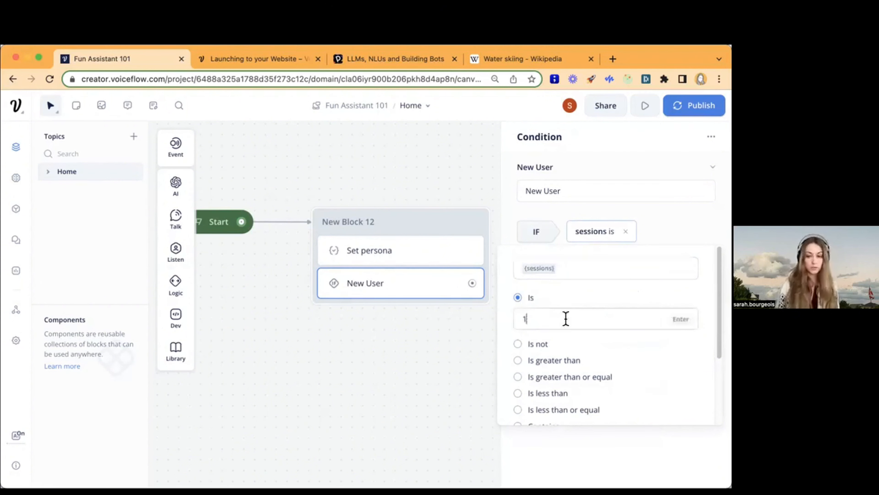
click(537, 344)
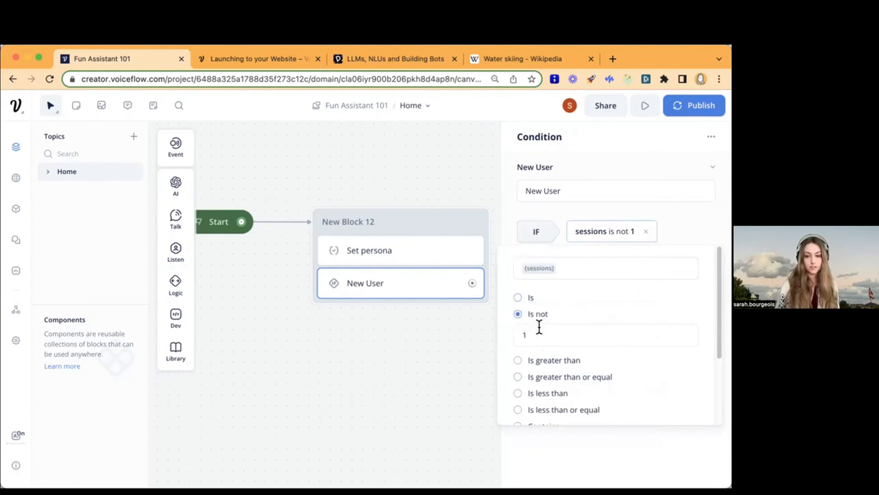
click(518, 297)
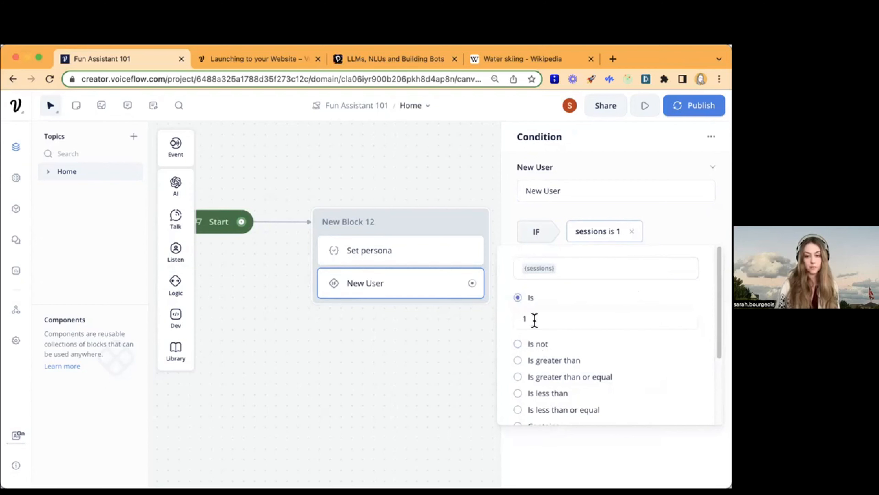
click(560, 454)
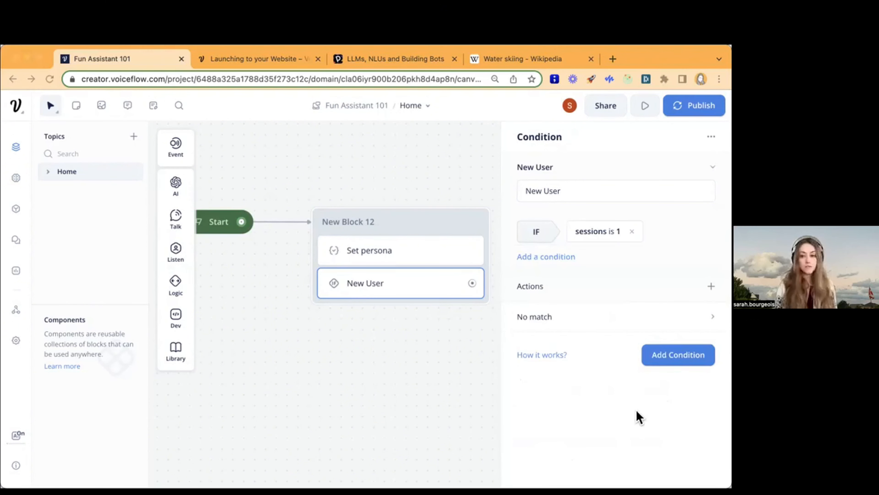
- Add a second condition to the Condition step and label it "Returning User"
click(669, 353)
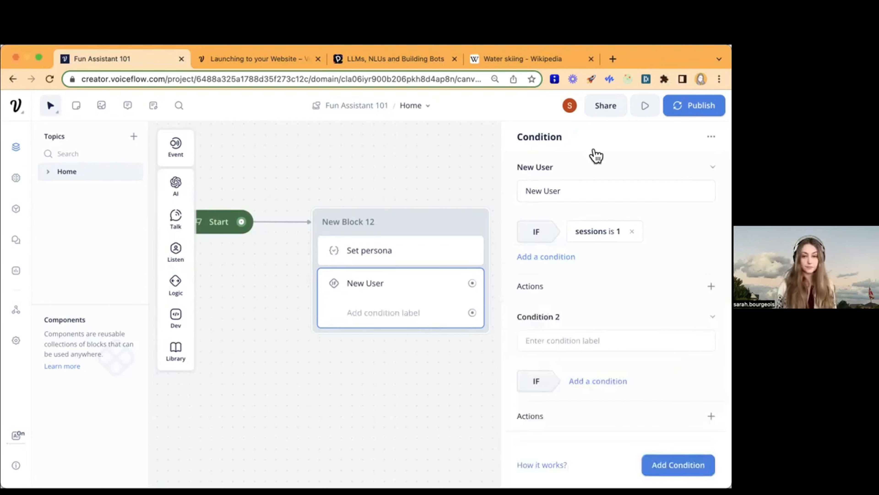
click(583, 339)
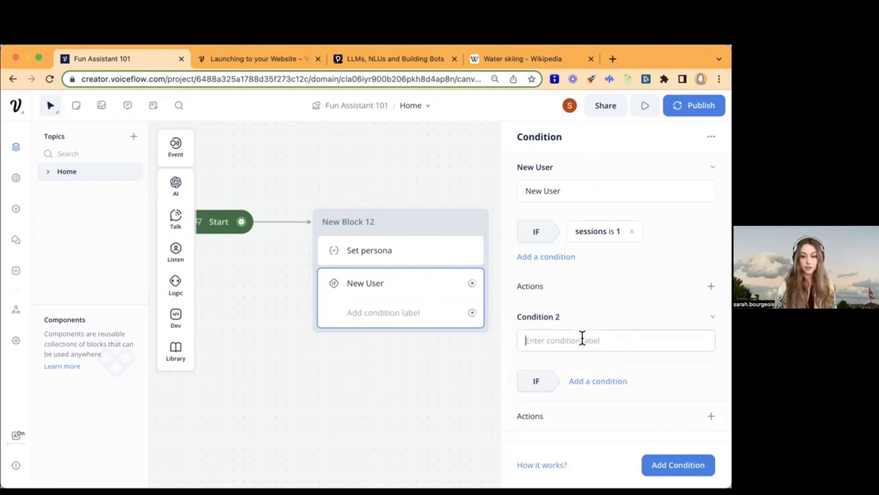
text(Returning User)
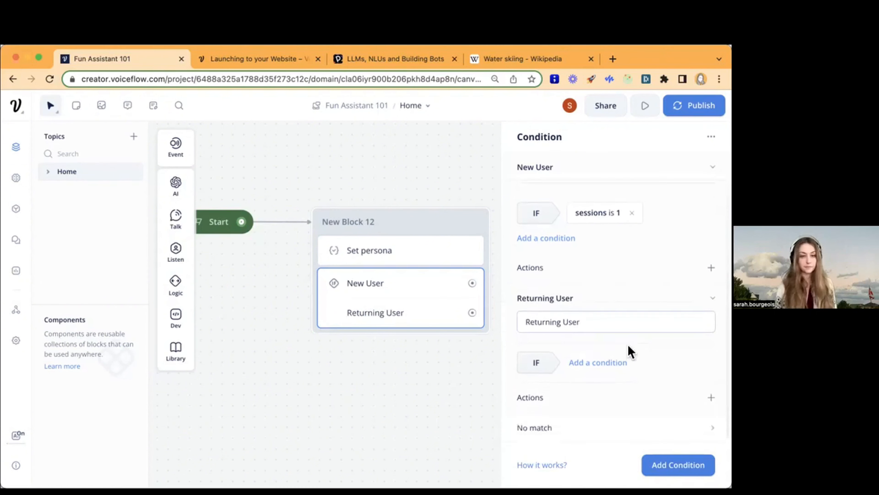
- Give the Returning User condition a value rule where {sessions} is greater than 1, and close the Condition editor
click(580, 363)
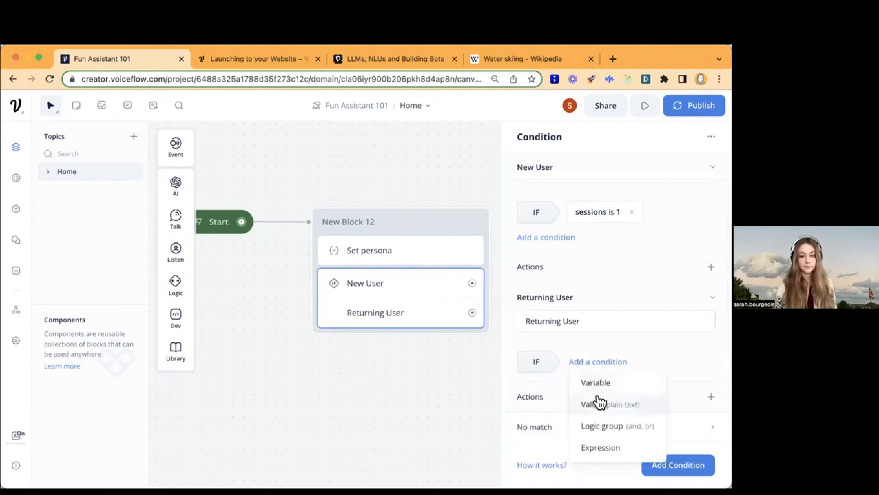
click(595, 404)
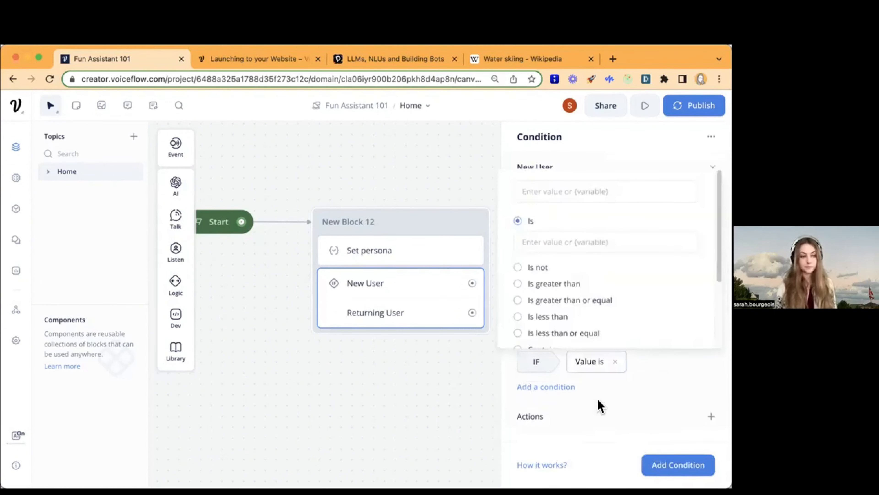
click(556, 190)
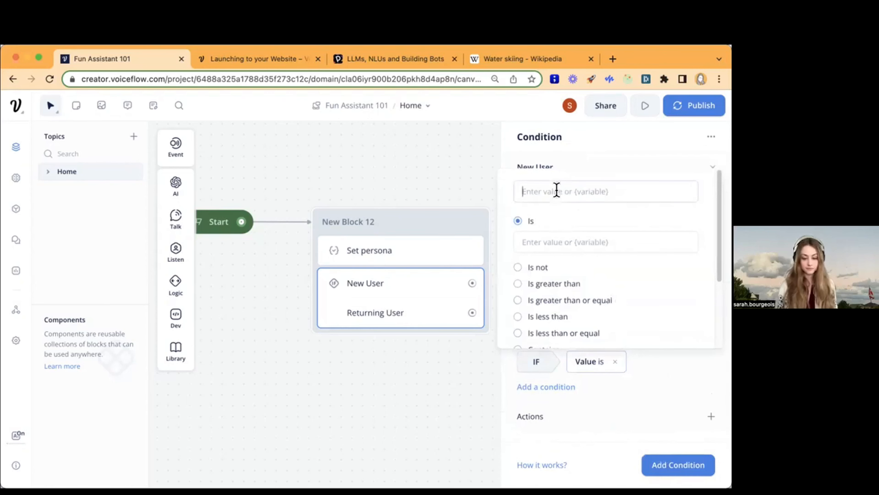
text({sess)
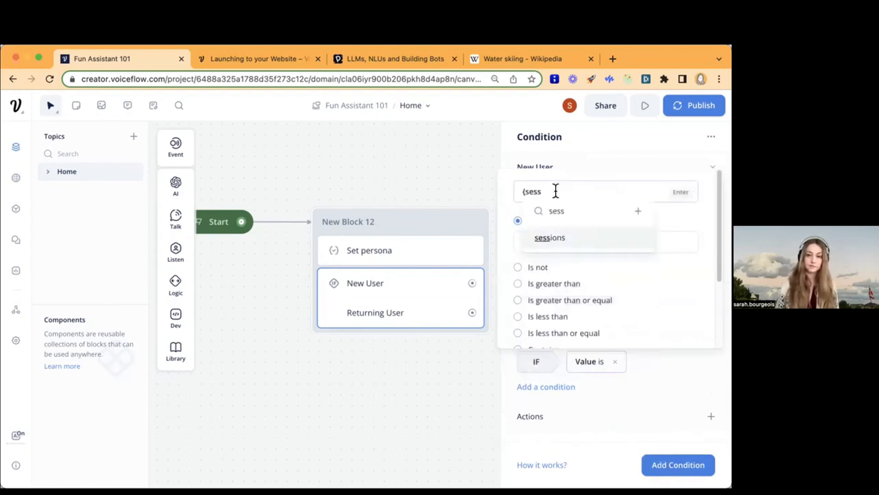
click(554, 237)
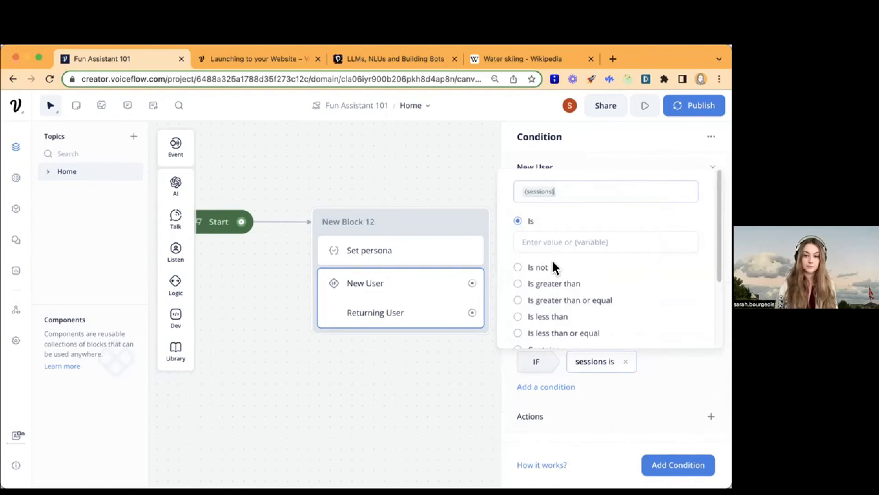
click(545, 283)
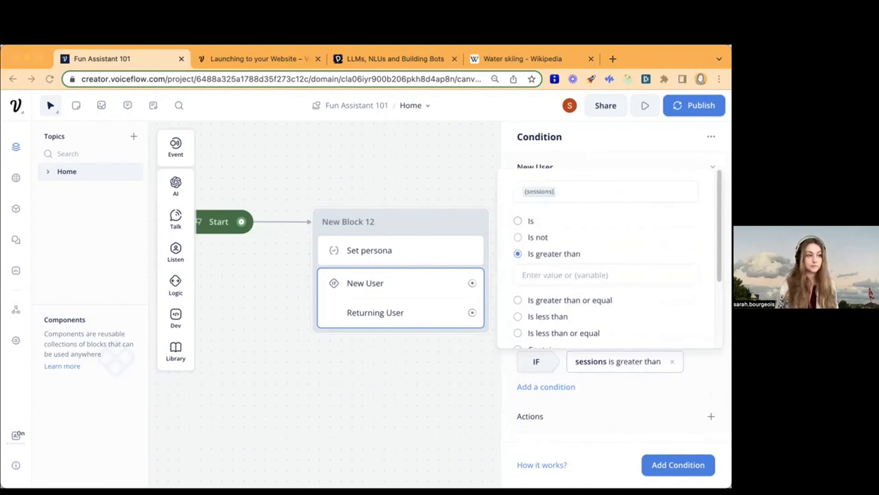
click(580, 268)
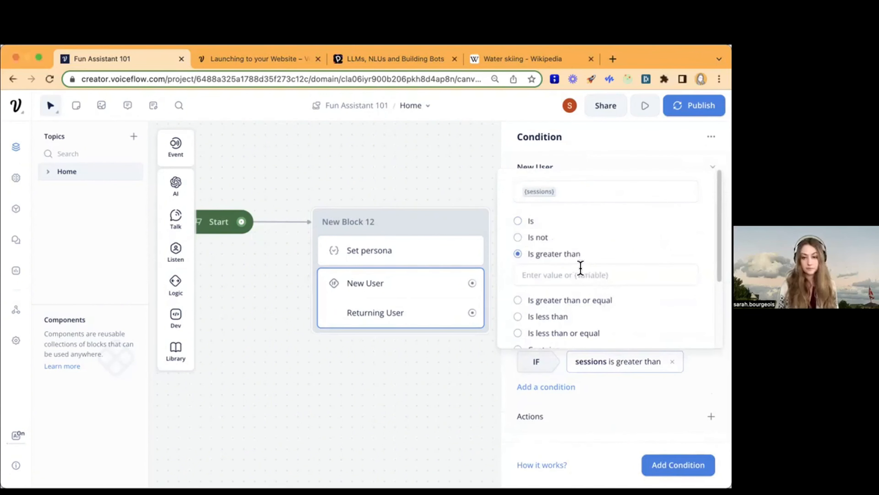
text(1)
click(600, 390)
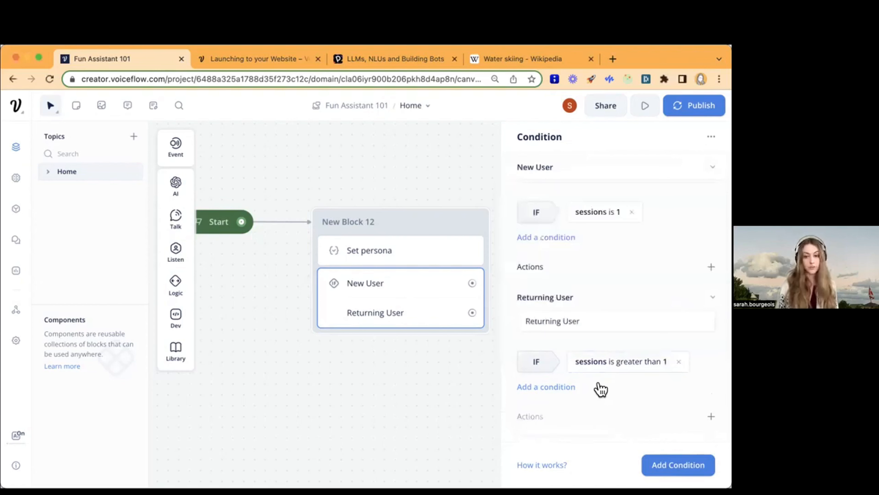
click(602, 388)
click(646, 341)
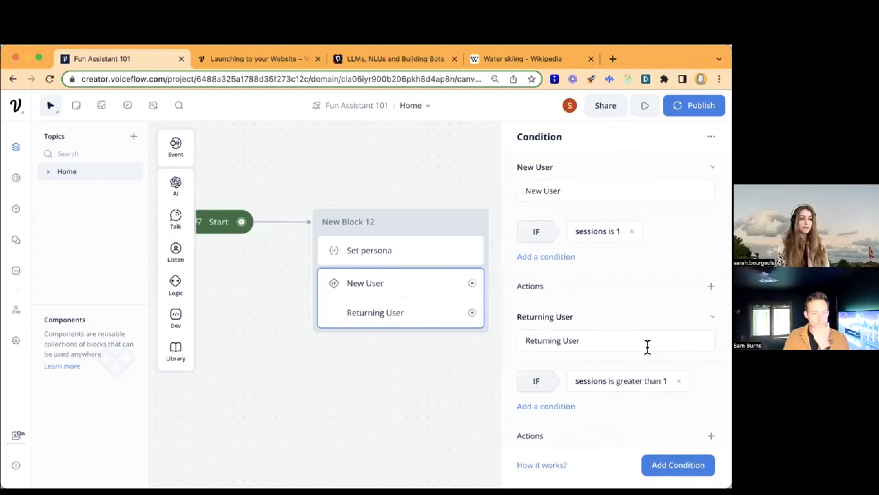
click(445, 412)
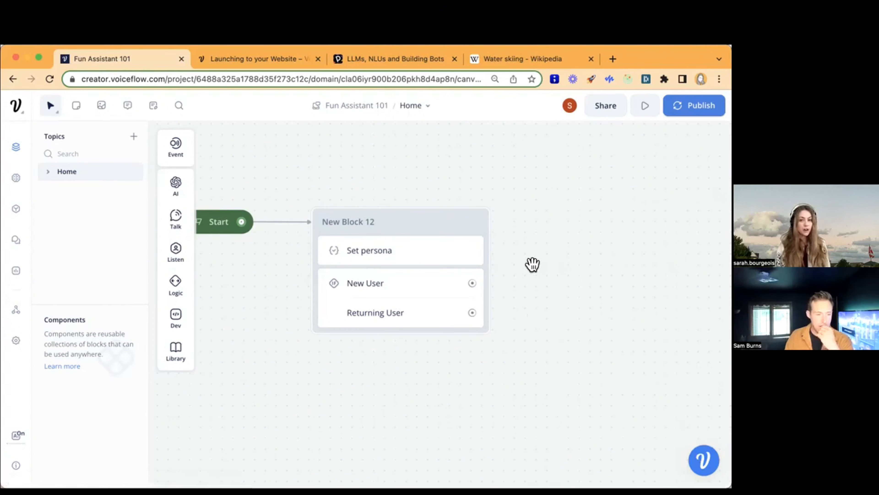
- Add a Text step as a new block beyond the condition block and link the New User path to it
drag(533, 264, 465, 265)
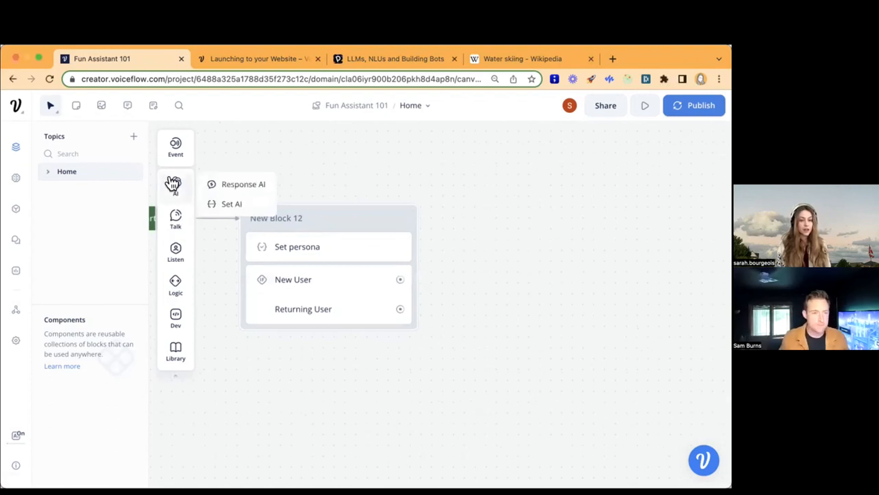
mouse_move(177, 253)
mouse_move(178, 217)
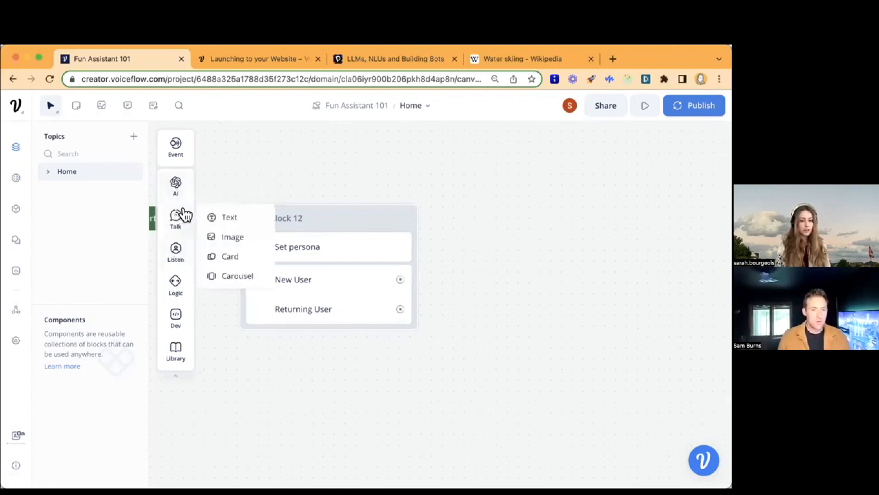
drag(212, 213, 547, 221)
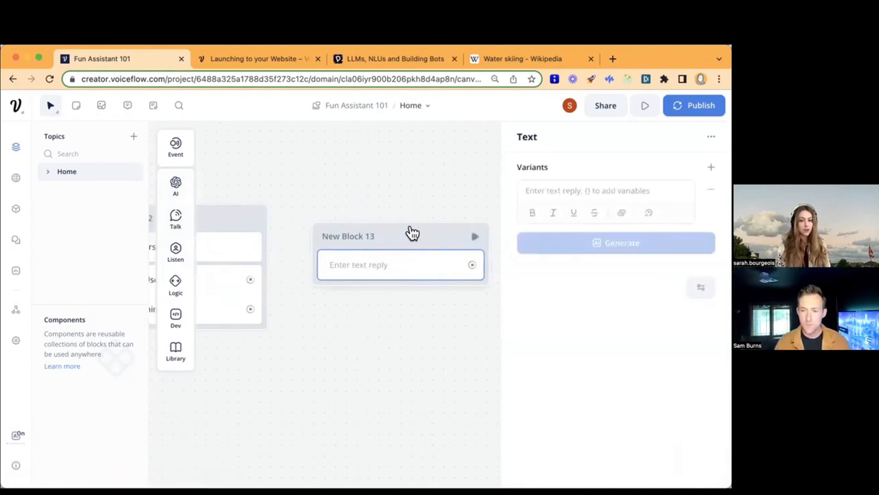
drag(408, 232, 447, 179)
drag(250, 279, 360, 187)
click(446, 197)
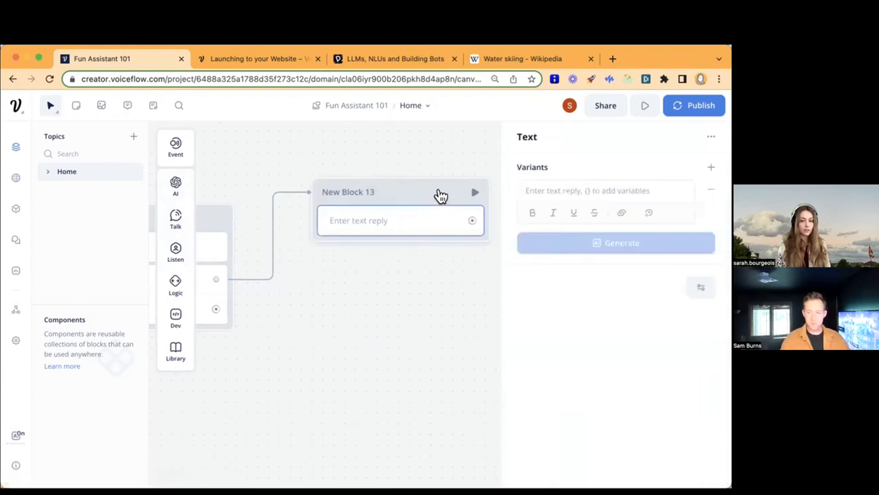
- Replace the Text block on the New User path with a Response AI step in a new block, linked to New User
key(BackSpace)
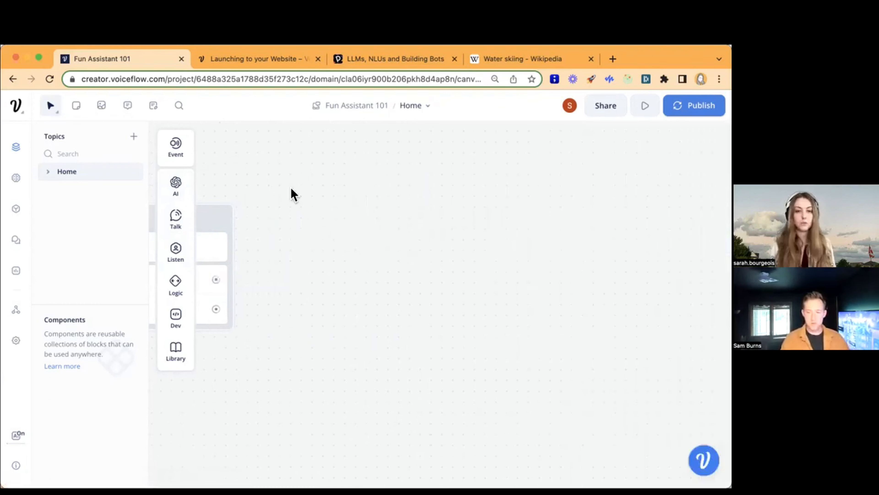
drag(329, 277, 510, 261)
mouse_move(164, 187)
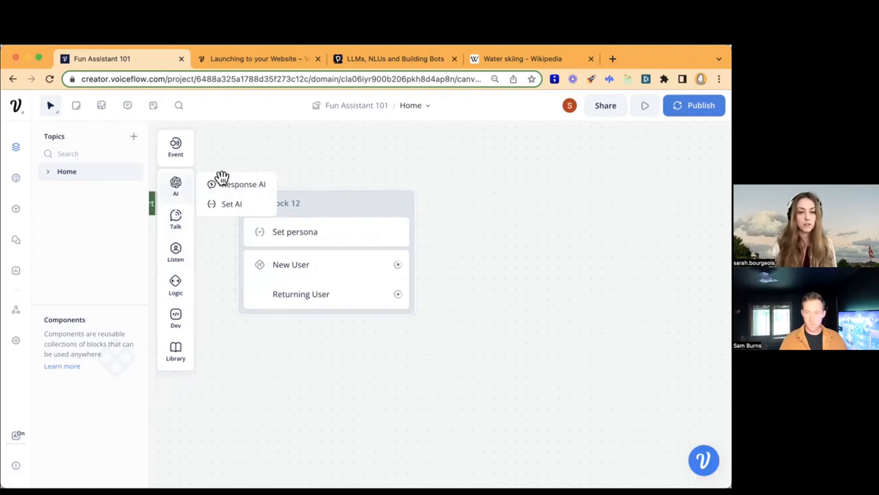
drag(232, 182, 544, 187)
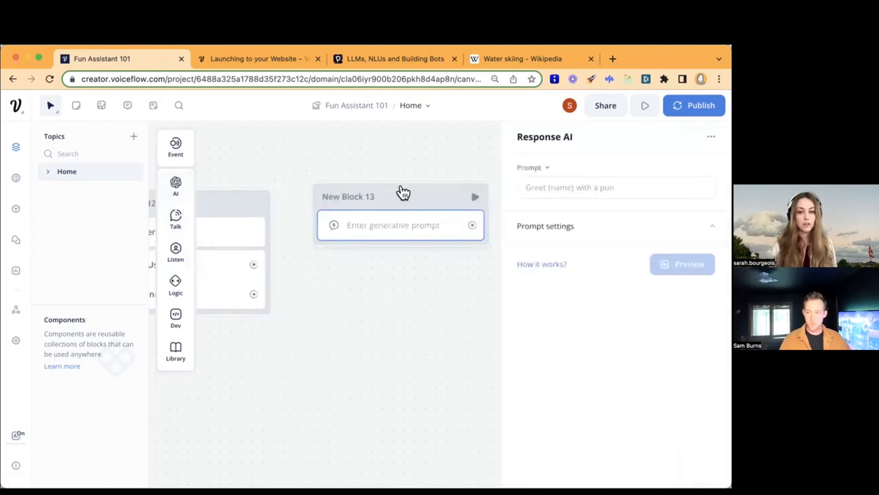
drag(403, 191, 479, 169)
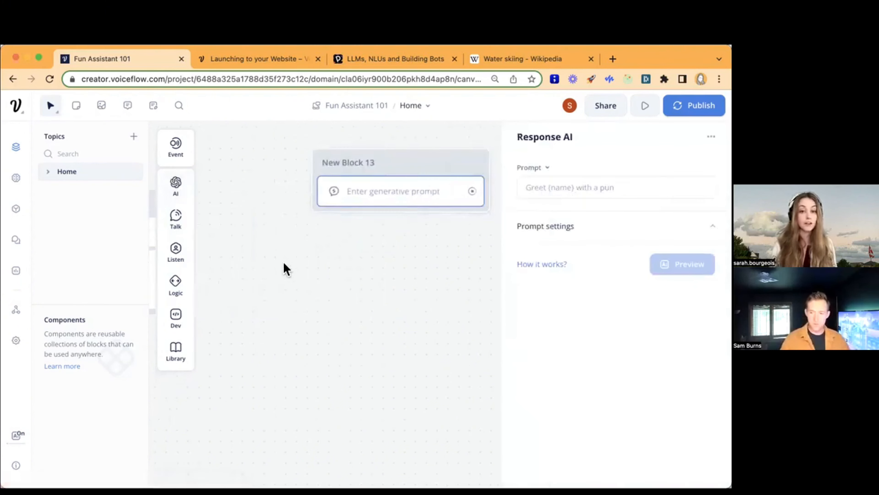
drag(285, 267, 365, 289)
drag(247, 292, 387, 195)
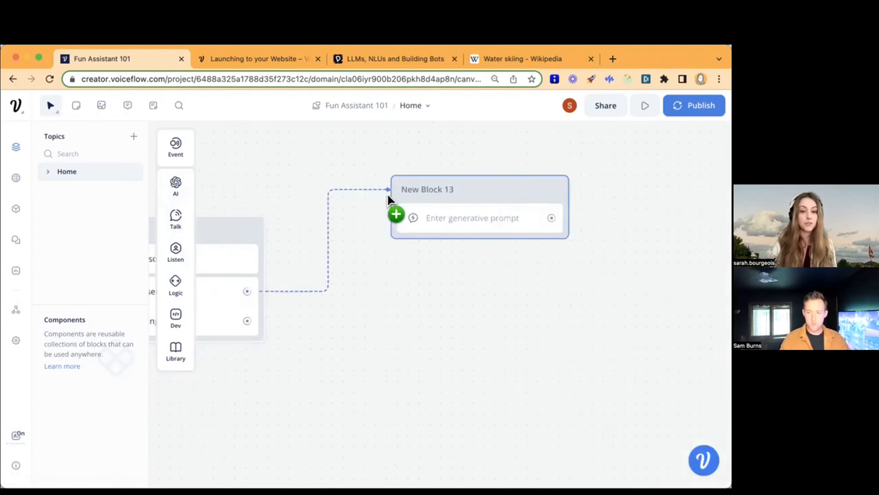
- Insert the {happy_persona} variable into the Response AI prompt and expand the step's prompt settings
click(466, 190)
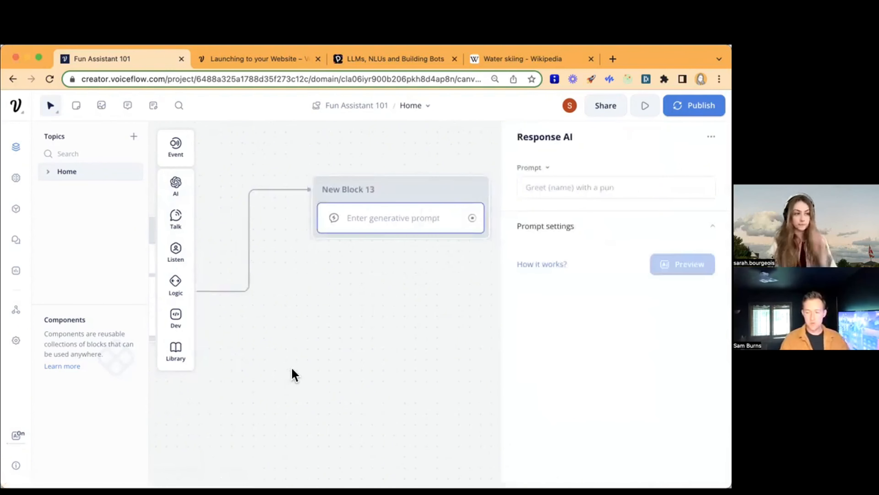
click(539, 189)
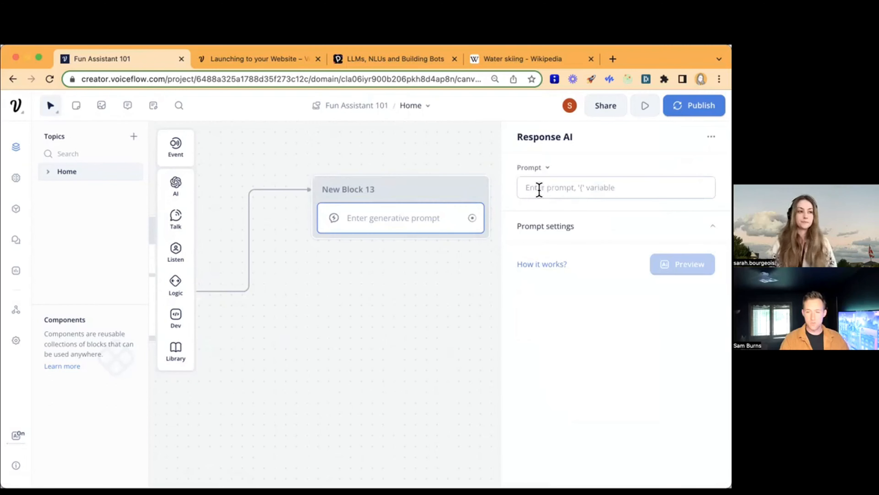
text({hap)
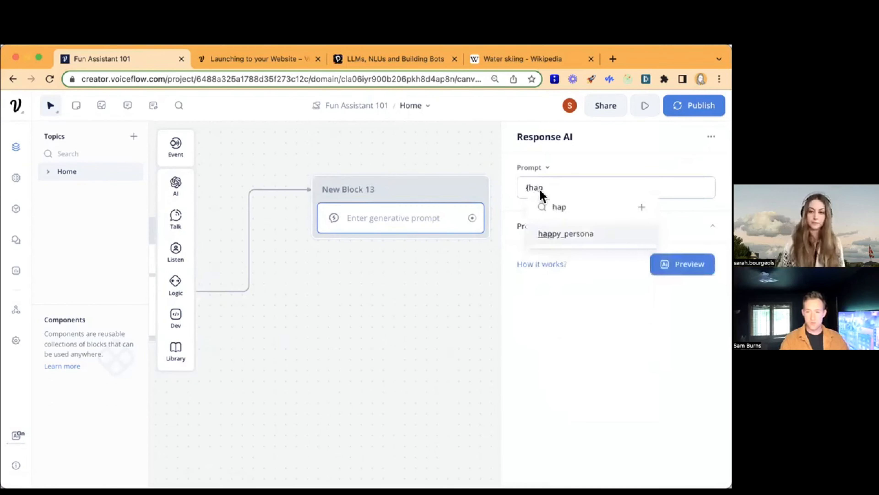
click(558, 235)
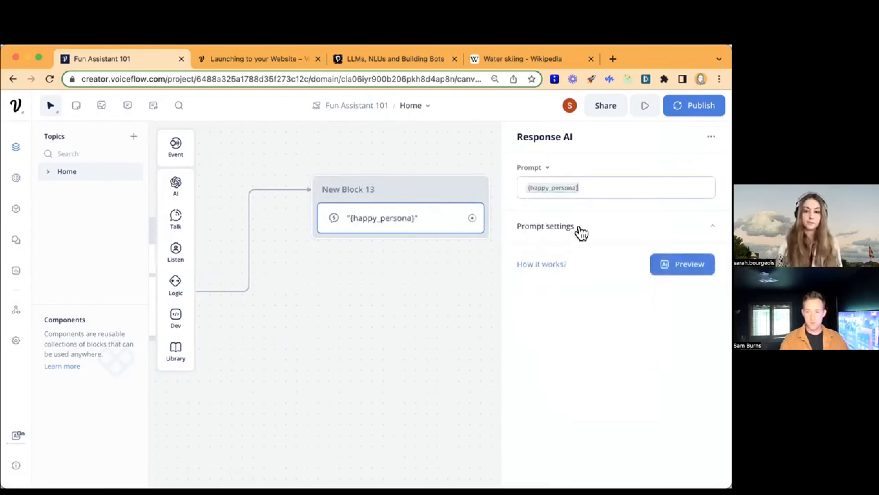
click(581, 229)
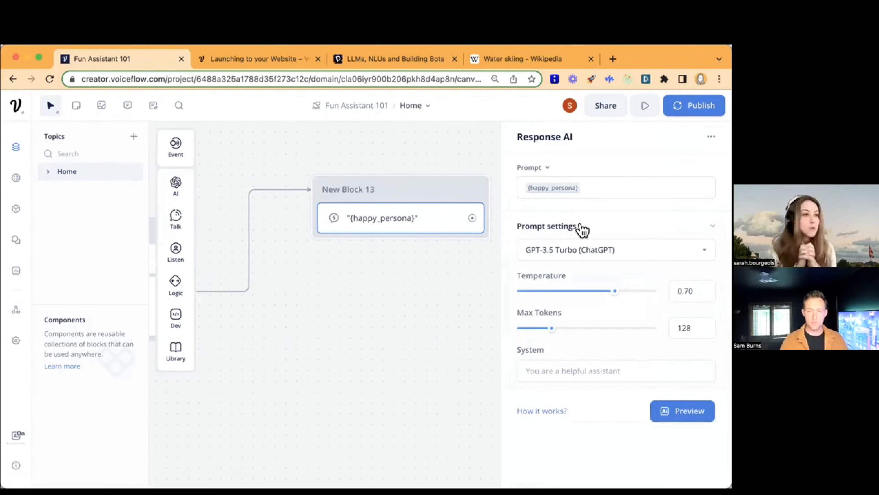
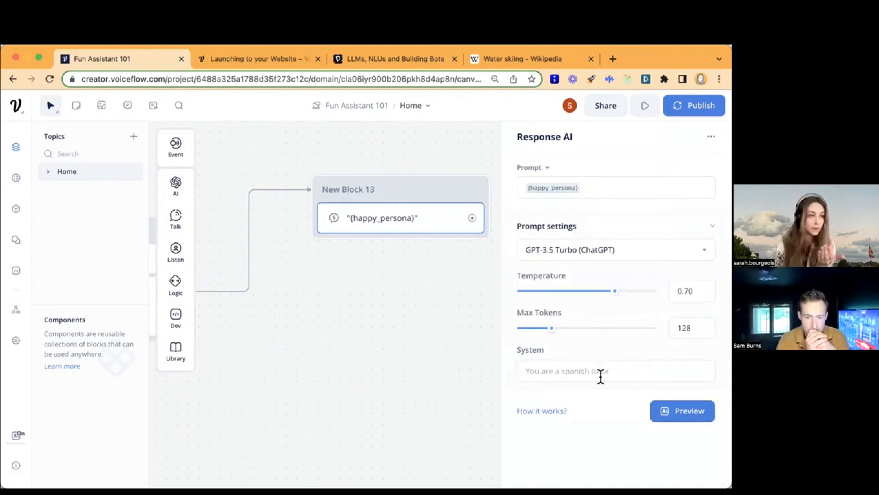
- Append to the prompt: ". Generate a unique and fun greeting to a brand new customer and ask how you can help them."
click(620, 185)
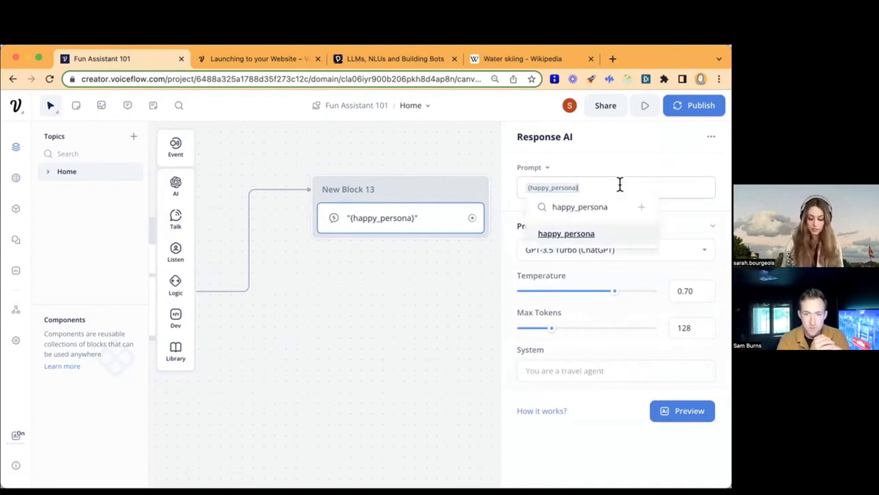
text(, Generate a)
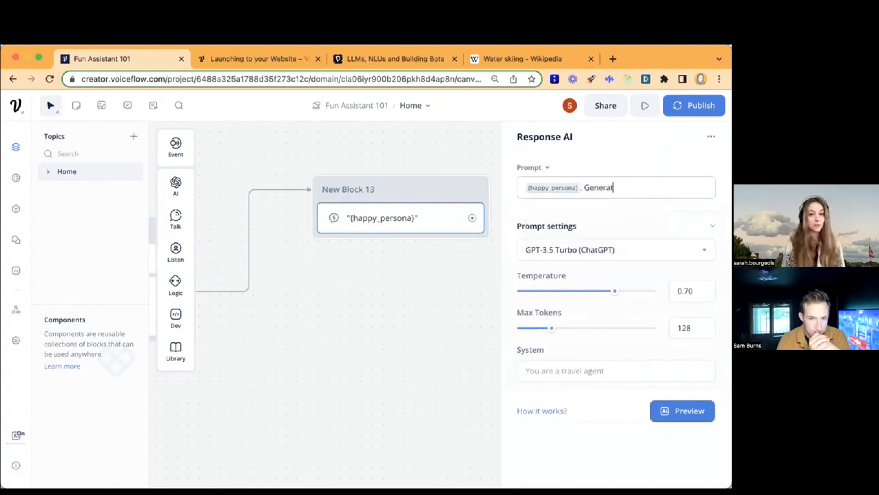
text(and )
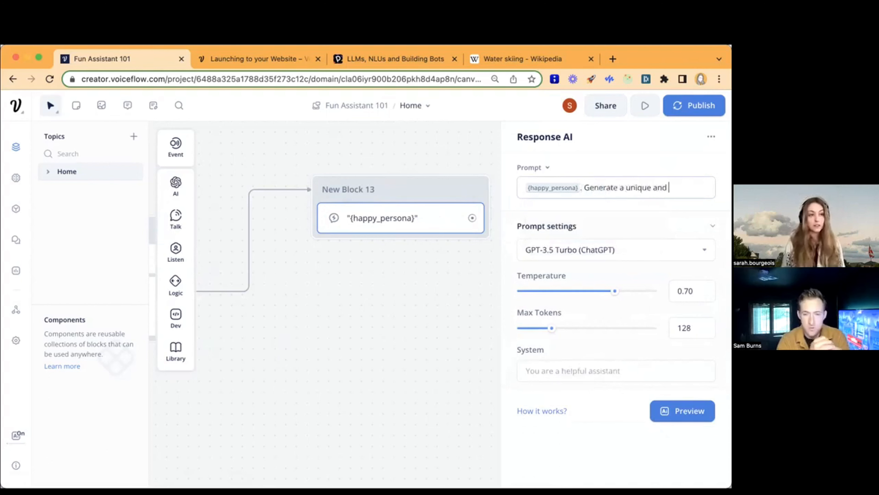
text(fun coffee orien)
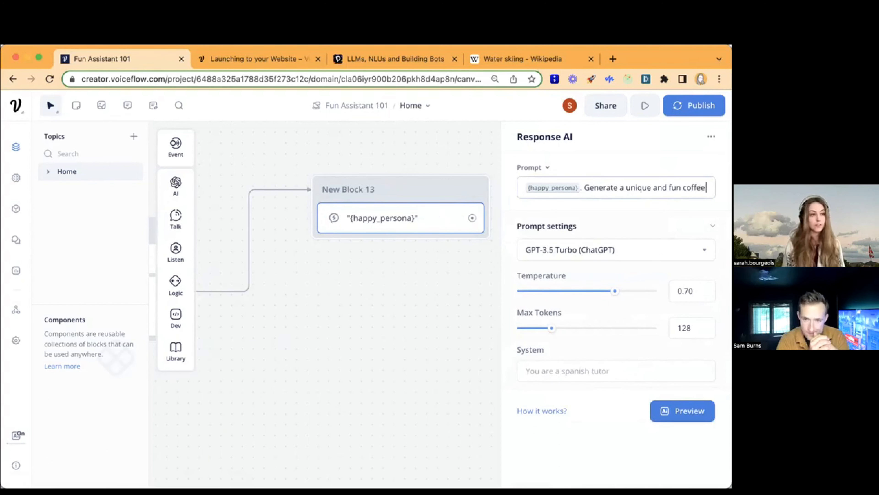
key(BackSpace)
key(BackSpace)
key(BackSpace)
key(BackSpace)
key(BackSpace)
key(BackSpace)
key(BackSpace)
key(BackSpace)
key(BackSpace)
key(BackSpace)
key(BackSpace)
key(BackSpace)
key(BackSpace)
key(BackSpace)
key(BackSpace)
key(BackSpace)
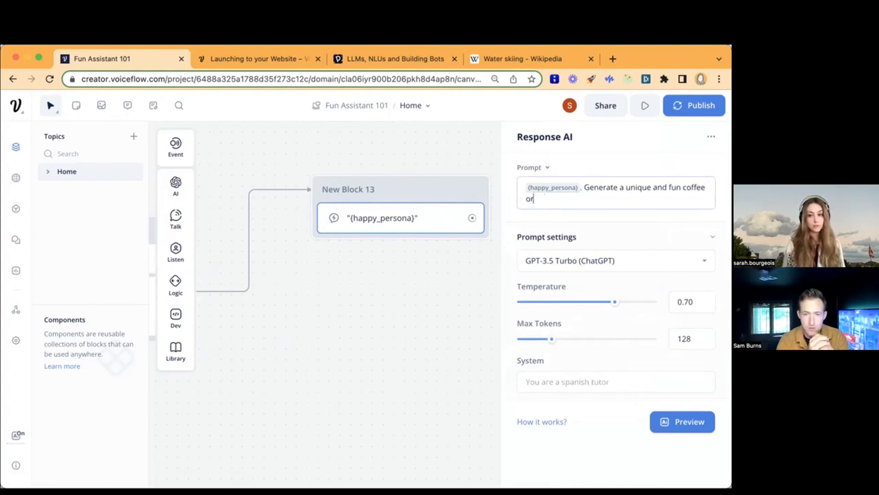
text(fun)
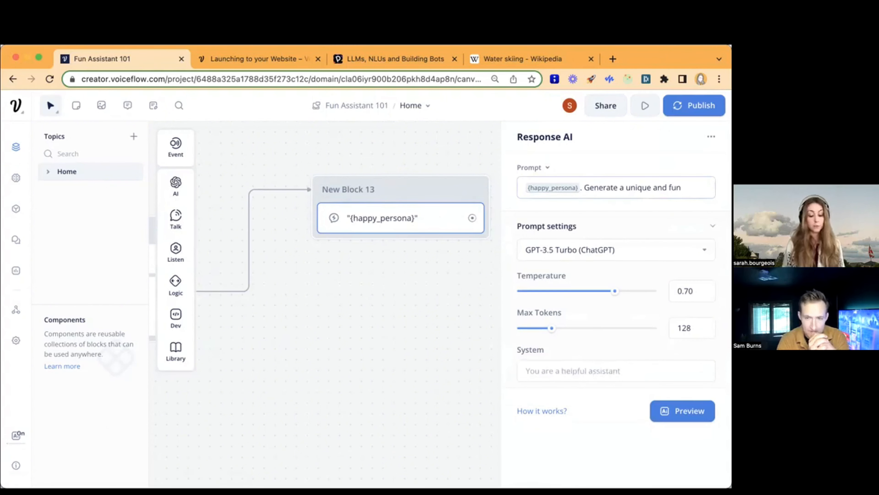
text( greeting to a )
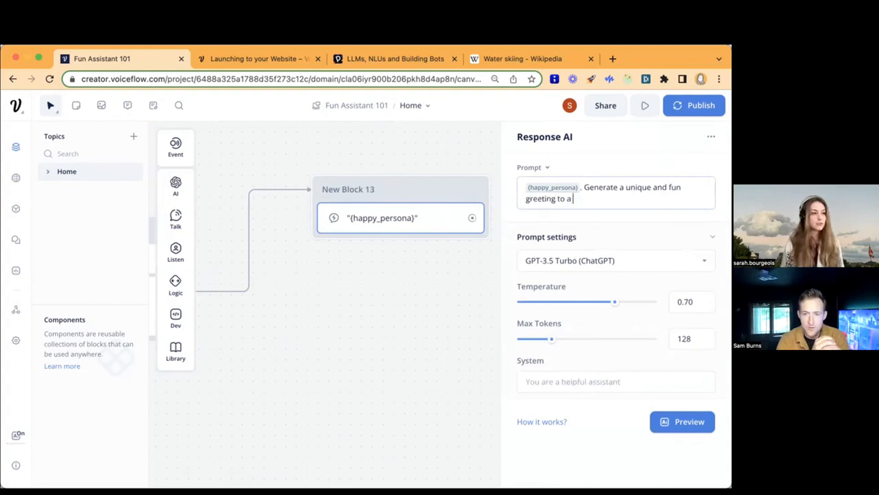
text(brand new customer)
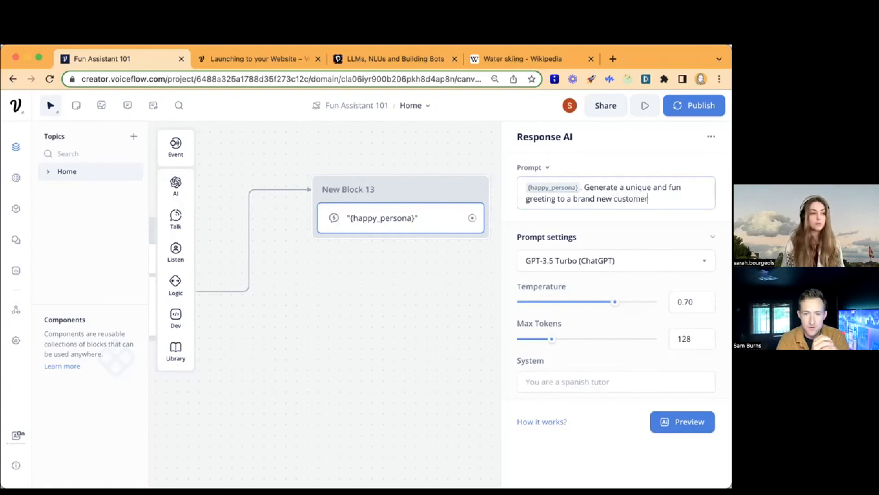
text( and ask how you can help them.)
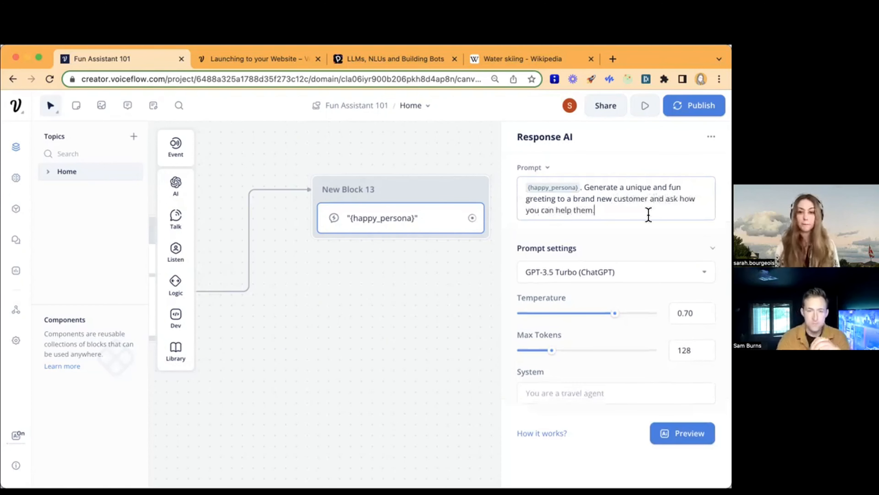
- Set the Response AI step's System prompt to the {happy_persona} variable and close the step's editor
key(super+Tab)
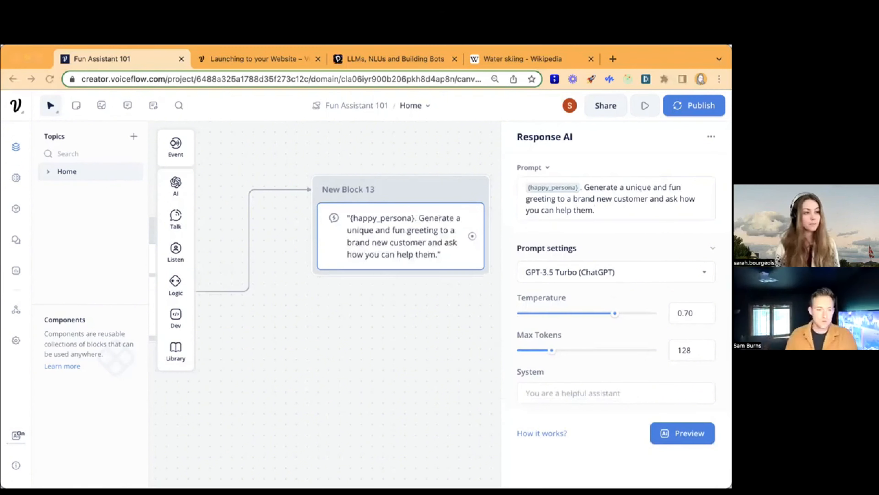
click(596, 393)
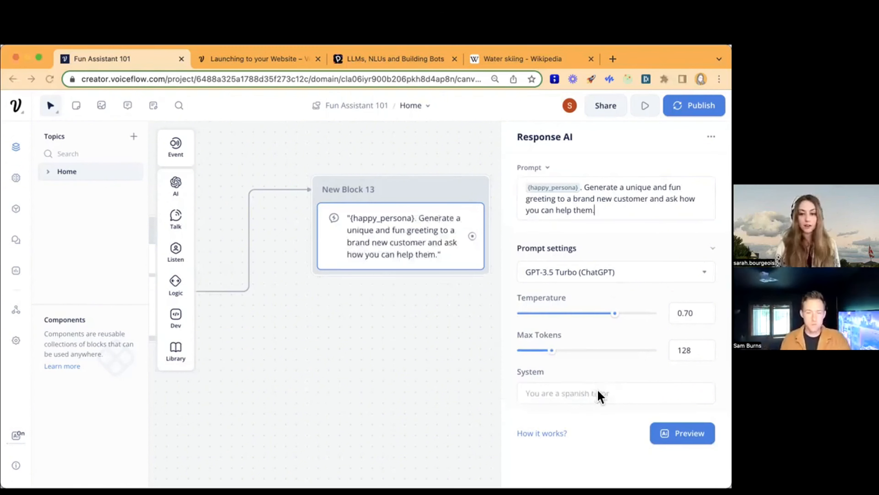
text({happ)
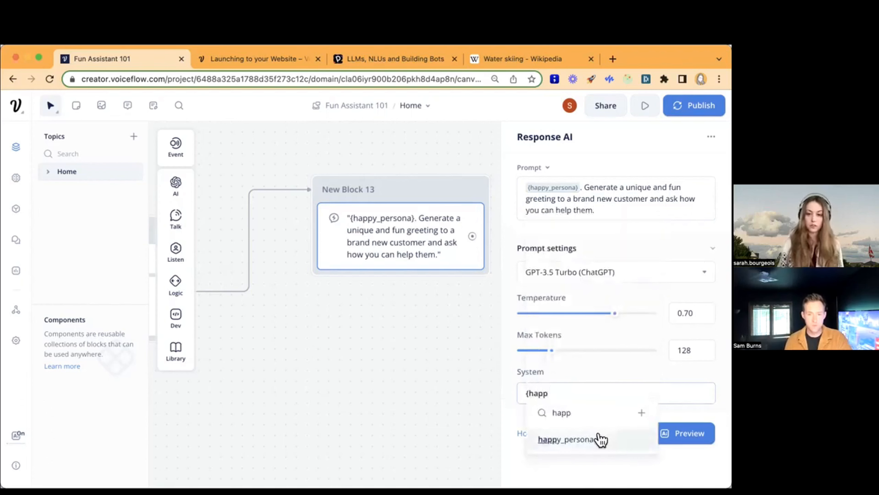
click(601, 439)
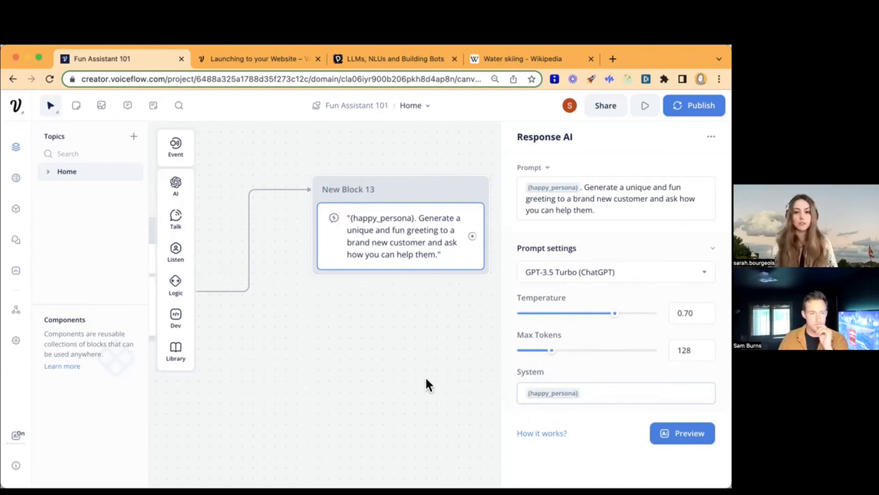
click(419, 381)
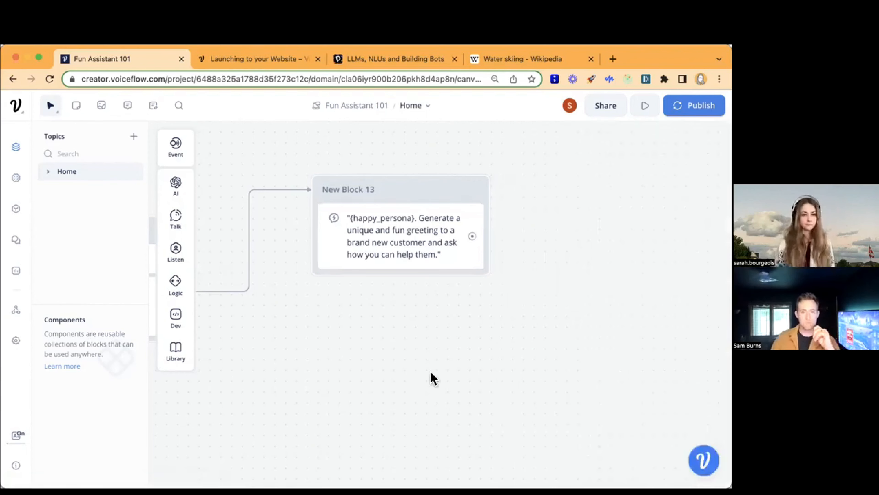
- Duplicate the Response AI block, place the copy below the original, and link the Returning User path to it
drag(304, 349, 547, 310)
scroll(502, 335, down, 5)
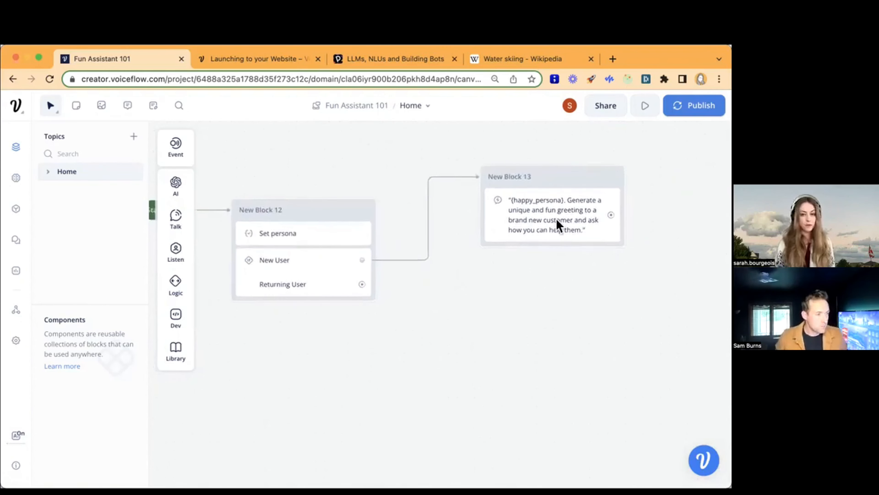
click(553, 179)
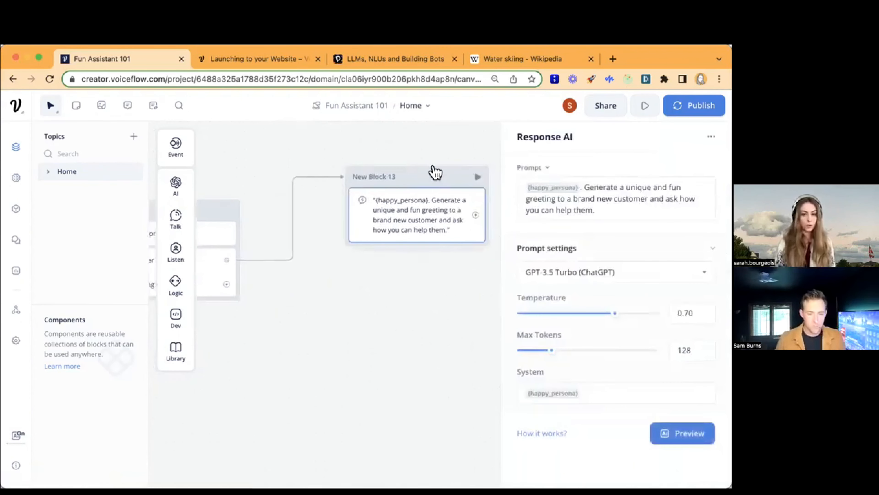
key(super+c)
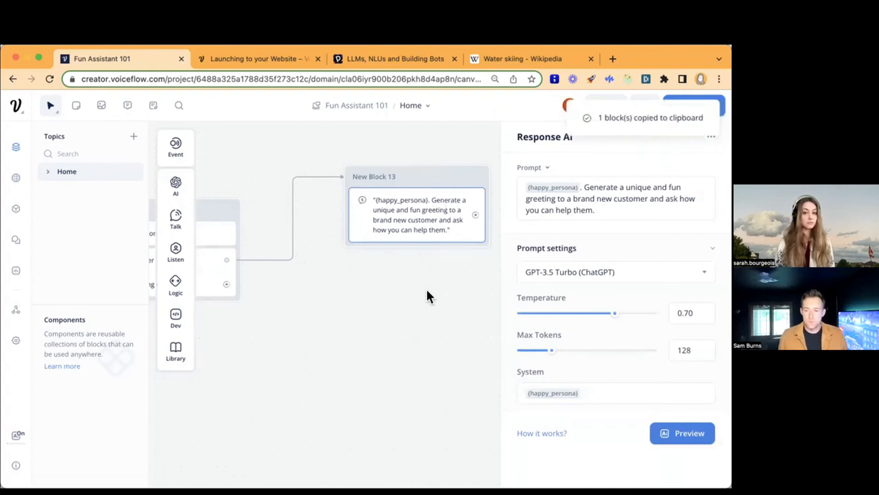
click(424, 294)
key(super+v)
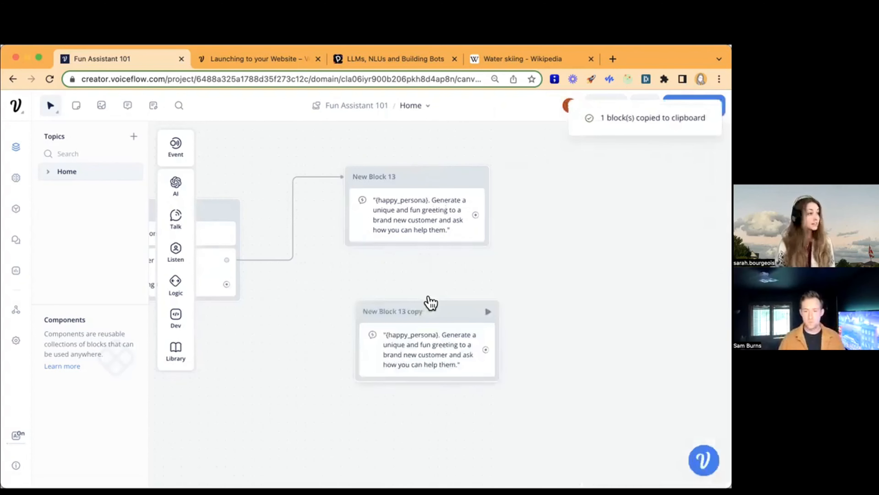
drag(457, 313, 438, 296)
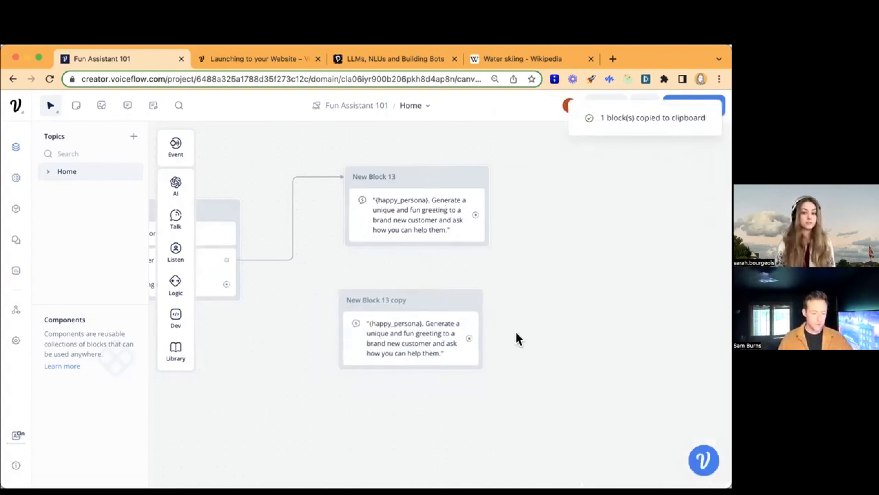
drag(526, 338, 620, 330)
drag(319, 276, 514, 338)
- In the duplicated Response AI step's prompt, replace "brand new" with "return" so it greets a return customer
click(521, 297)
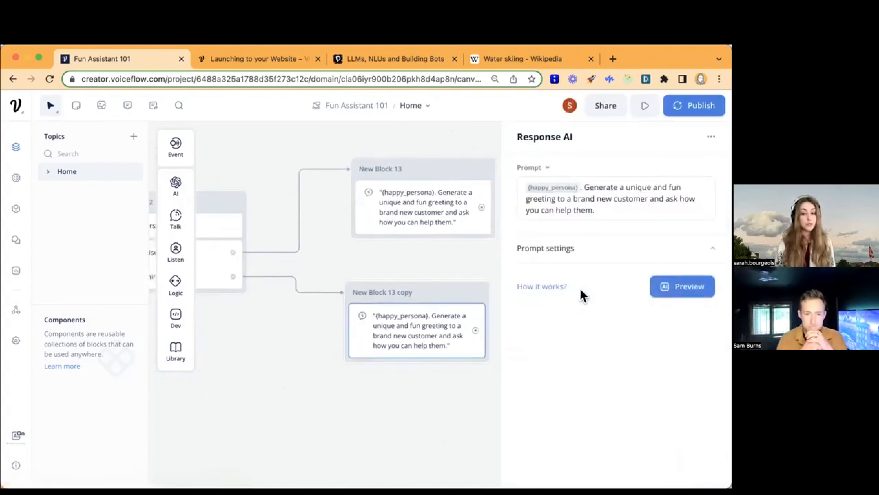
click(617, 198)
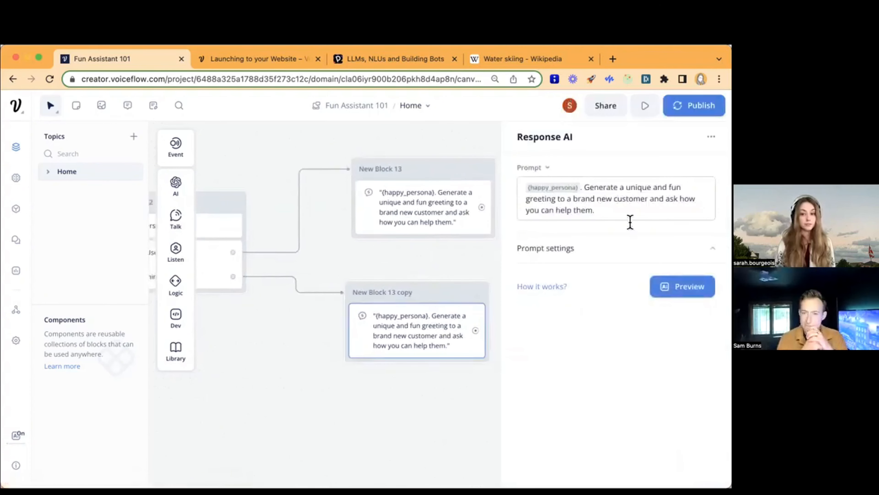
double_click(585, 198)
text(retur)
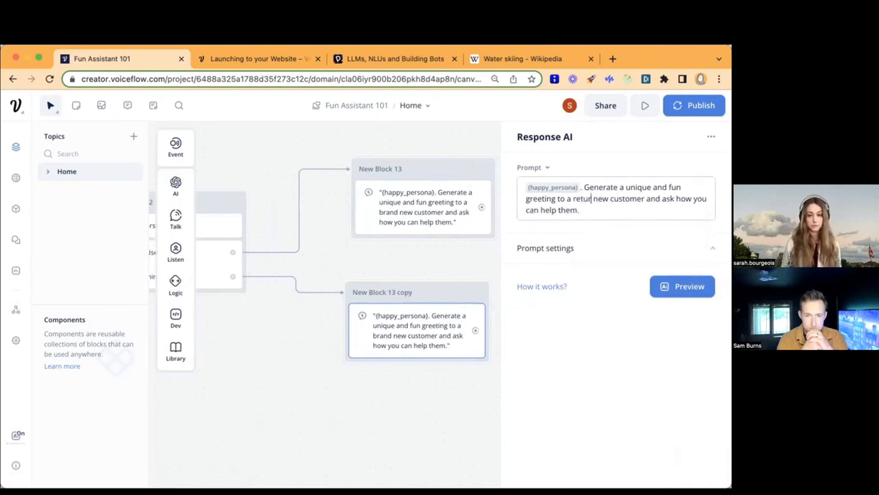
text(n)
double_click(608, 198)
key(BackSpace)
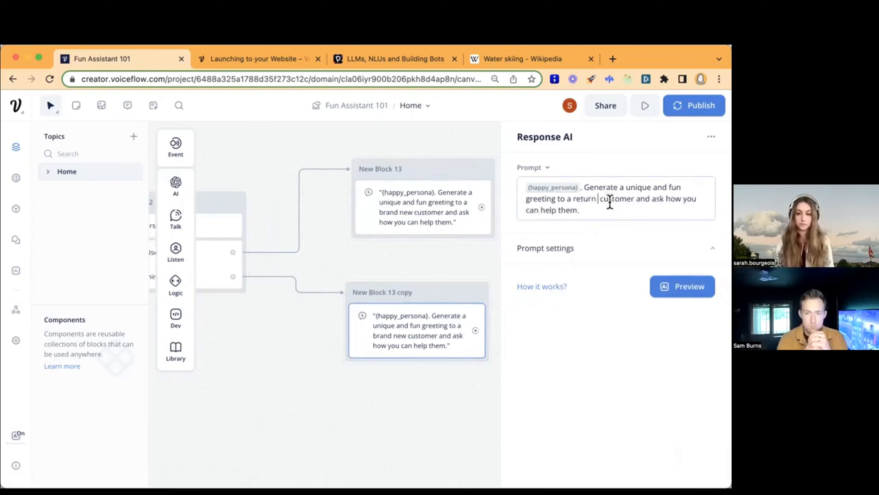
- Append "Don't use their name." to the return-customer prompt, expand its prompt settings, and close the step's editor
key(Down)
text(Don't)
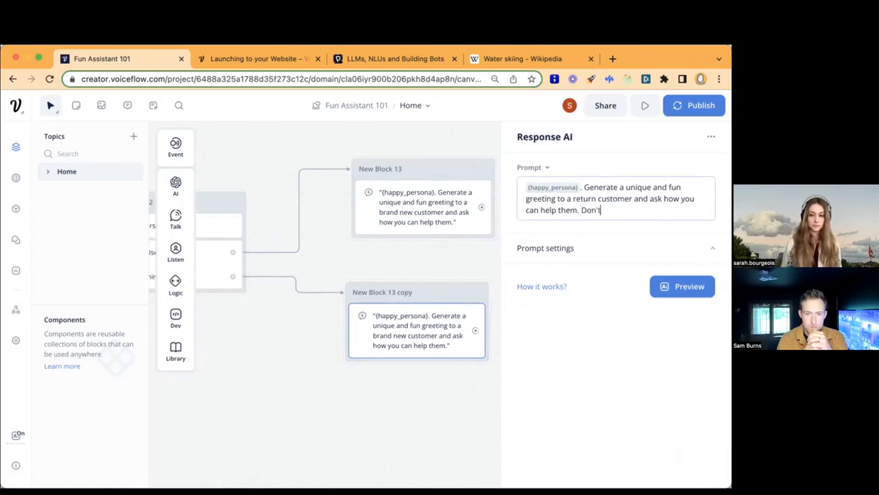
text( use their name.)
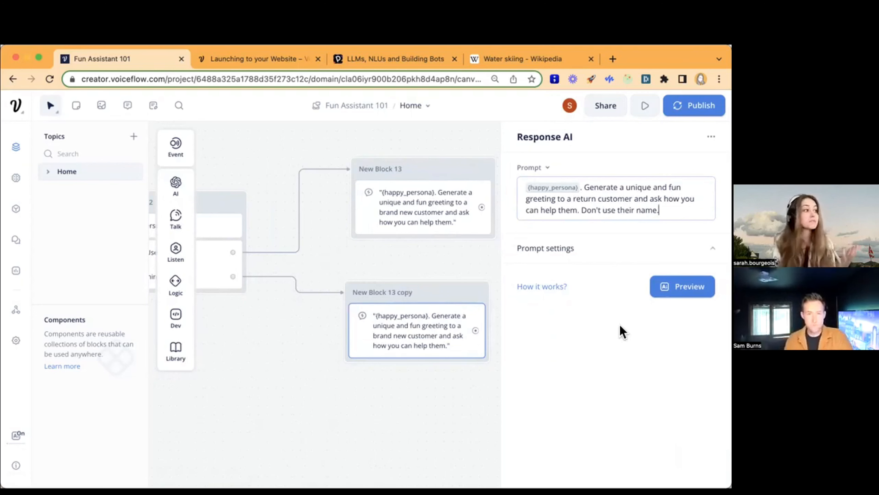
click(595, 251)
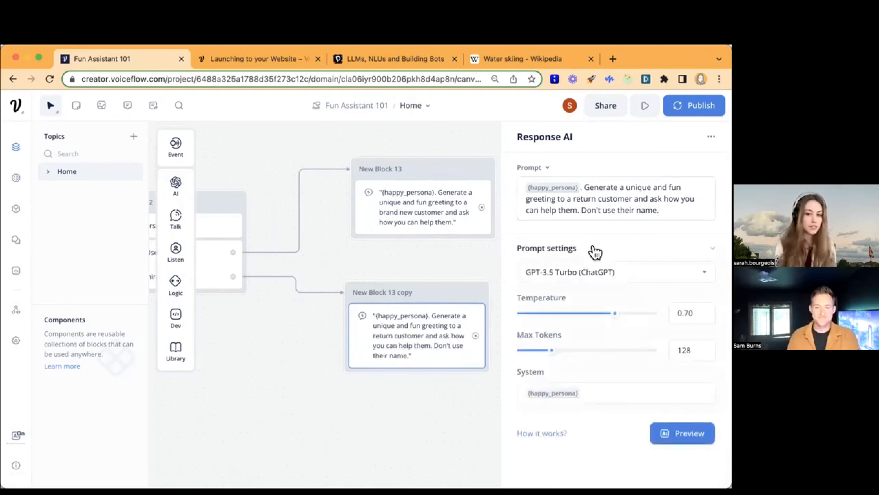
click(376, 414)
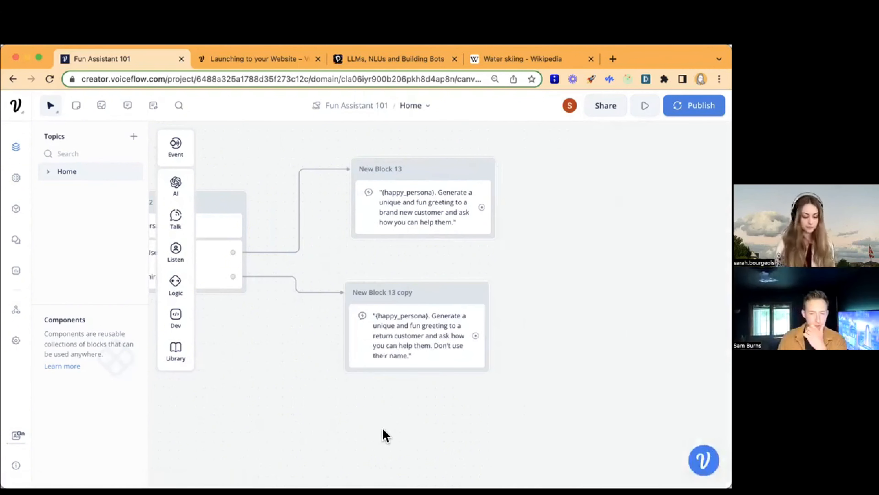
scroll(384, 430, down, 2)
drag(341, 434, 464, 408)
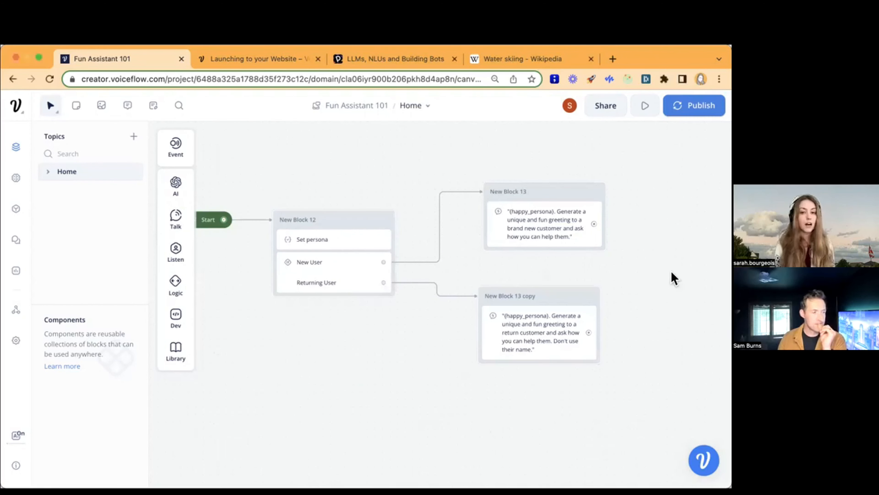
click(628, 273)
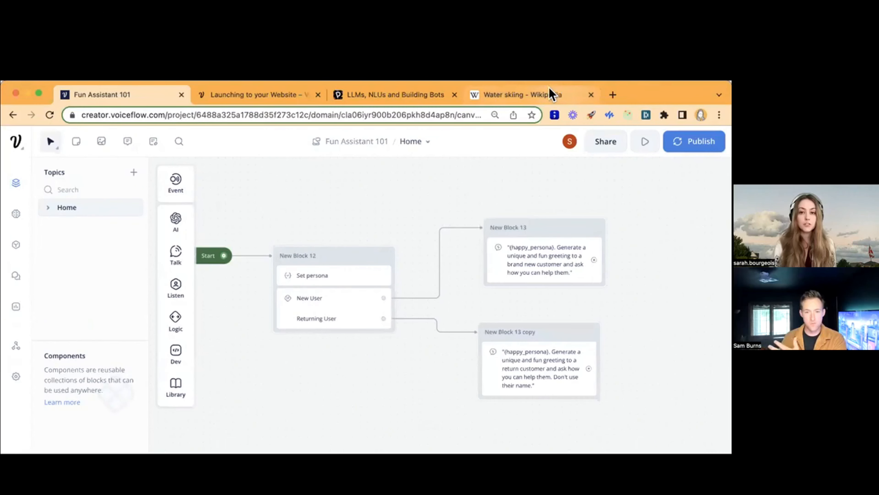
- Copy the URL of the Water skiing Wikipedia article and return to the Fun Assistant 101 project
click(553, 94)
click(307, 113)
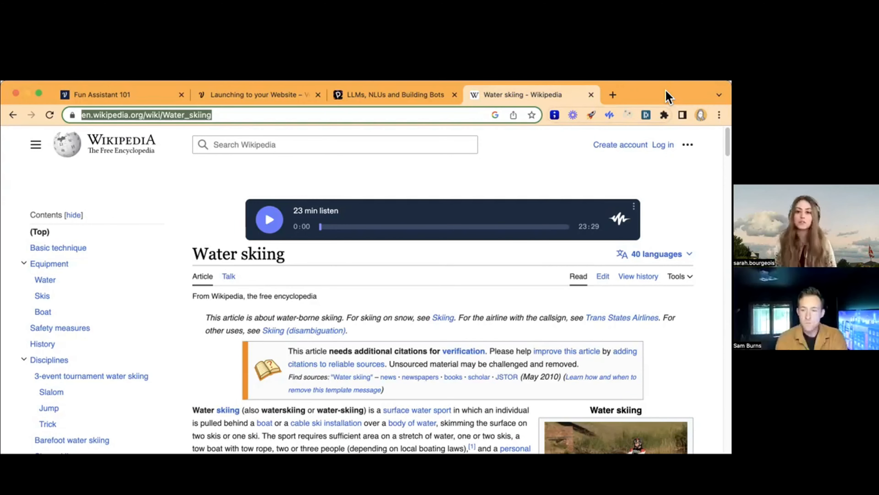
drag(666, 94, 668, 75)
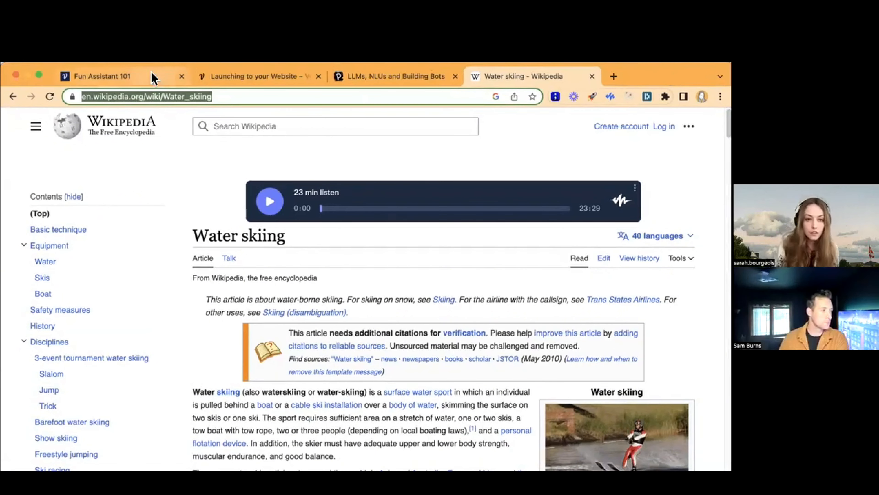
click(153, 76)
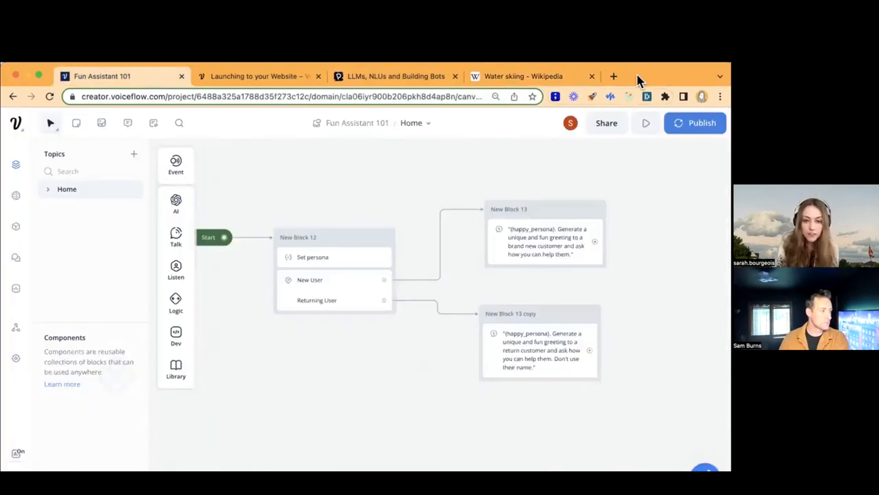
drag(638, 77, 637, 59)
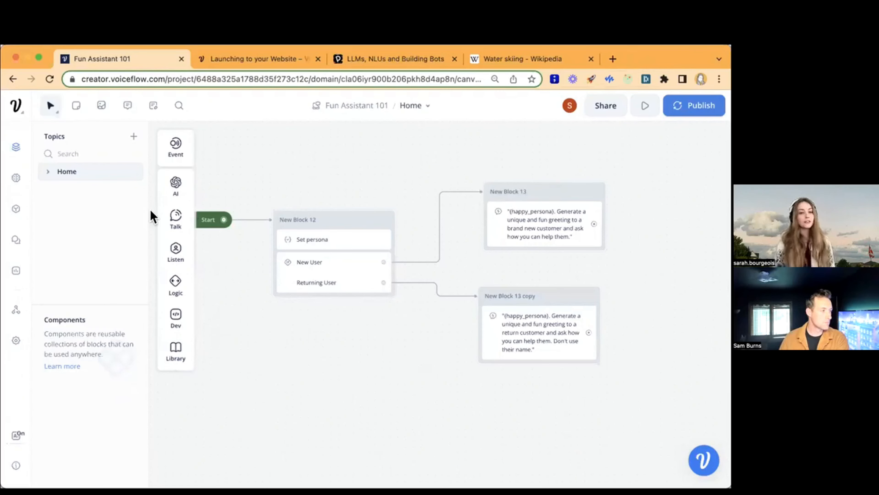
click(16, 178)
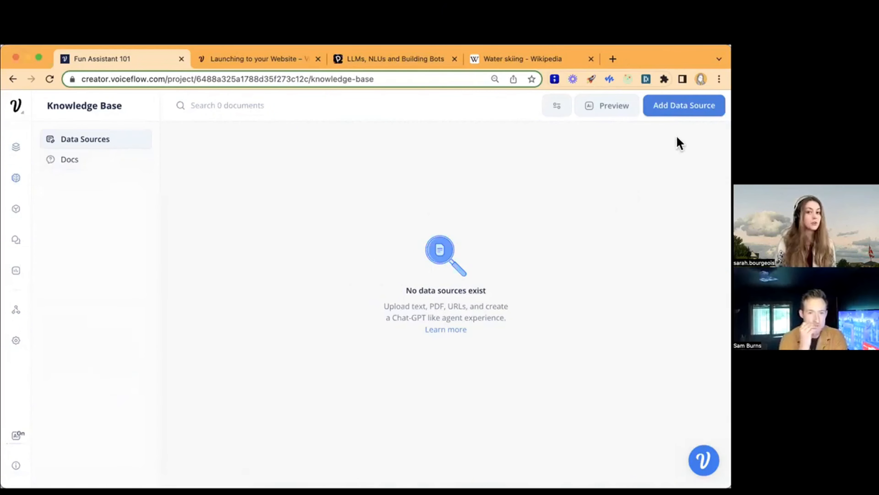
click(679, 107)
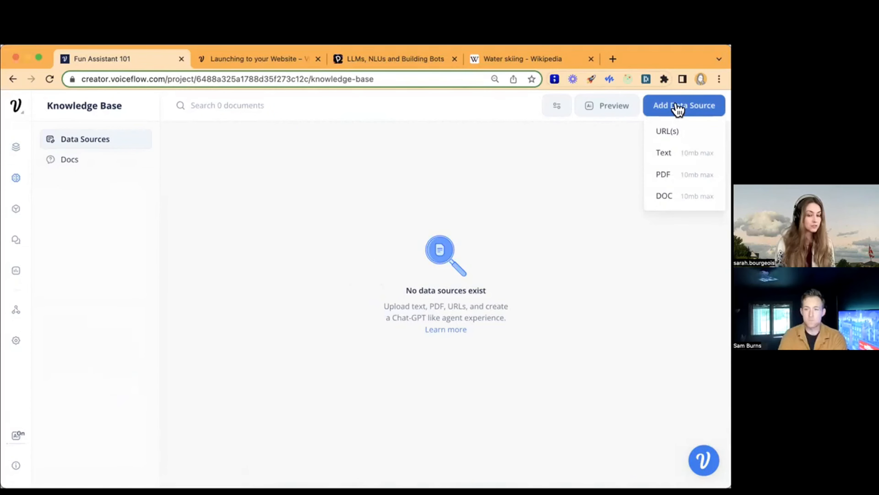
click(675, 131)
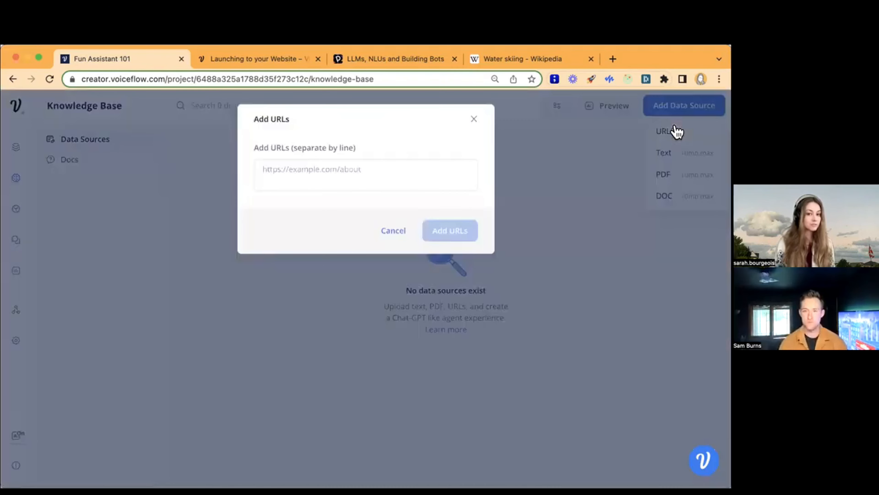
click(367, 172)
key(super+v)
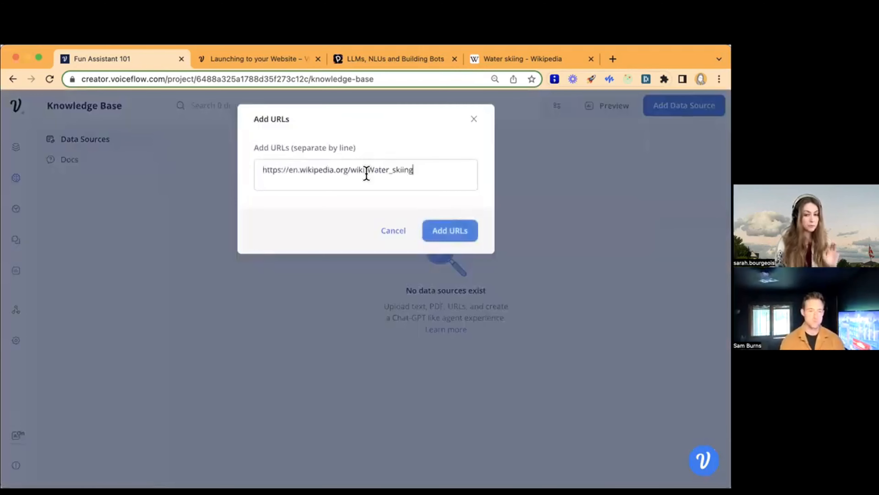
click(443, 231)
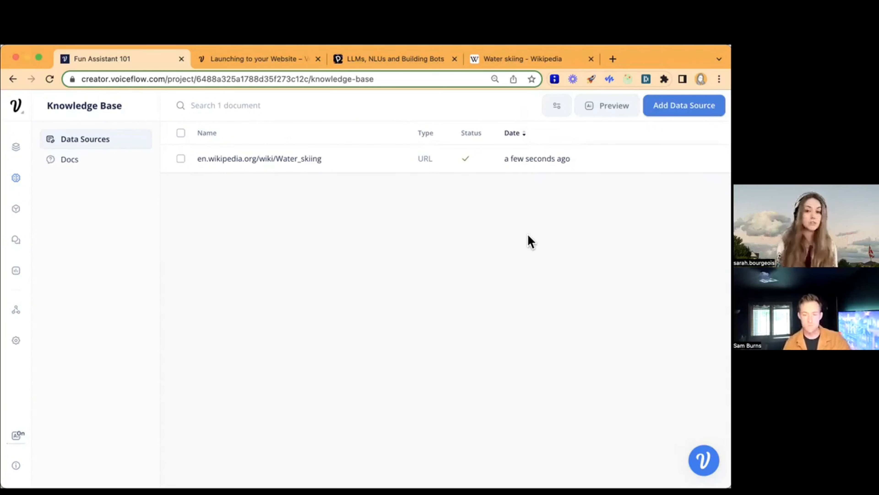
- Preview the Knowledge Base by asking "What are the basics of water skiing?"
click(613, 111)
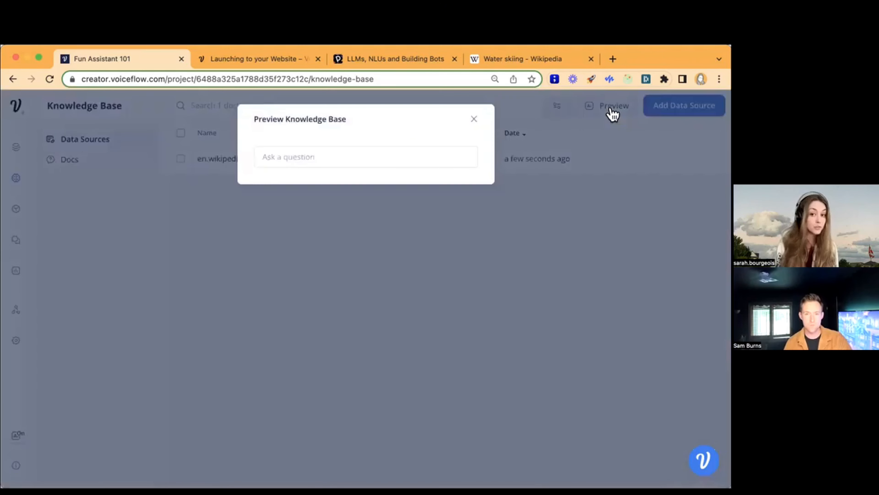
click(352, 149)
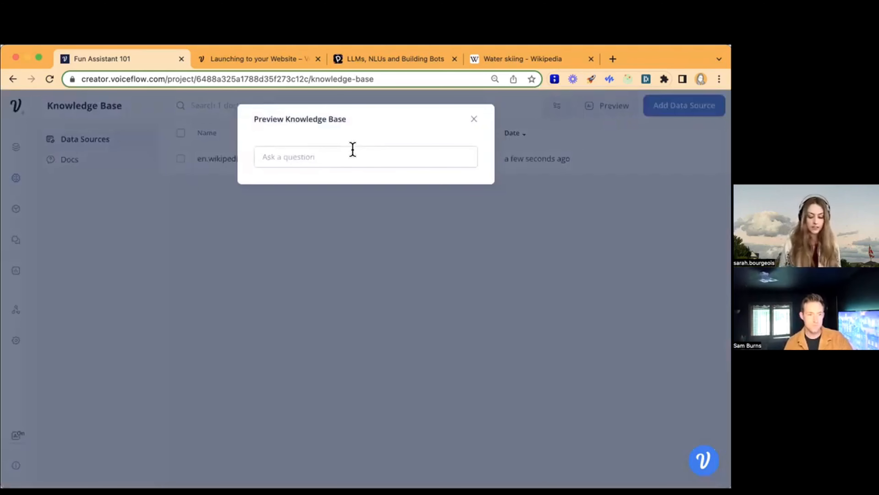
text(What are t)
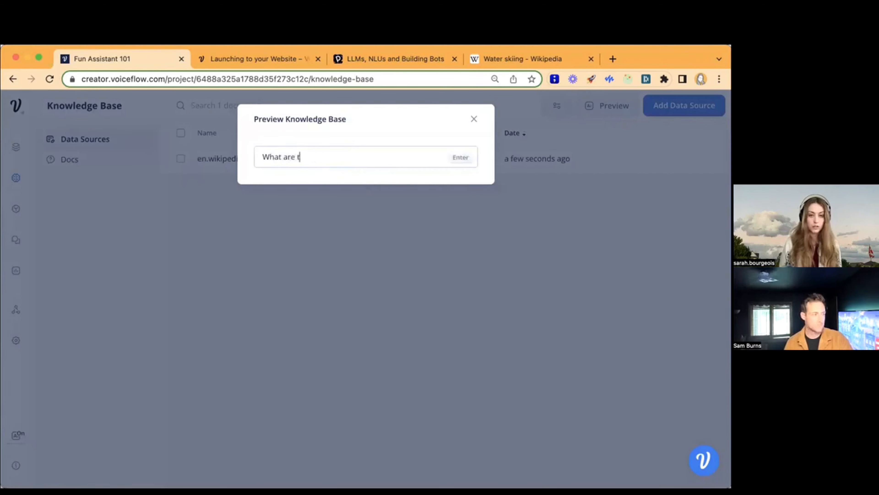
text(he basics of water skiing?)
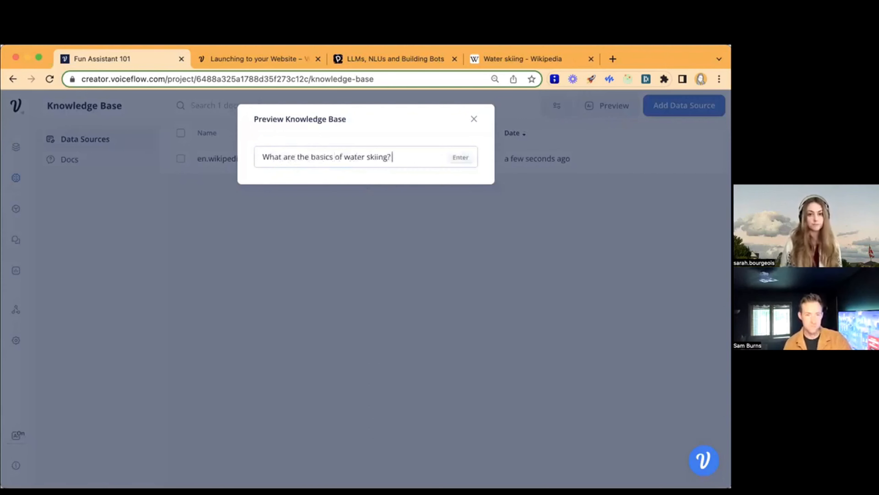
key(Return)
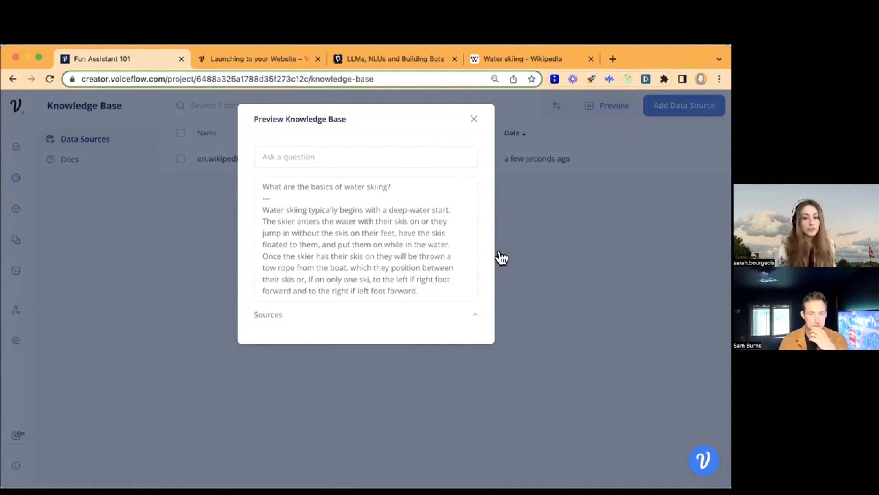
- Expand the sources behind the previewed answer, read through them, and close the Knowledge Base preview
click(422, 319)
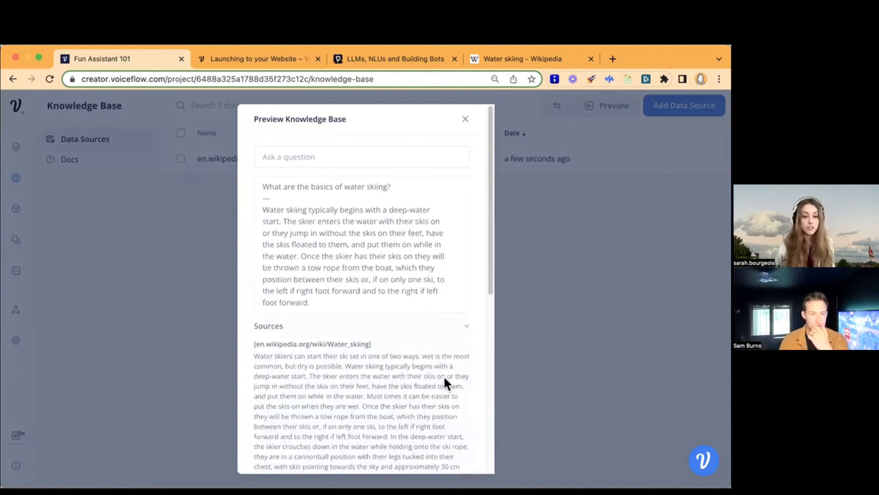
scroll(446, 381, down, 6)
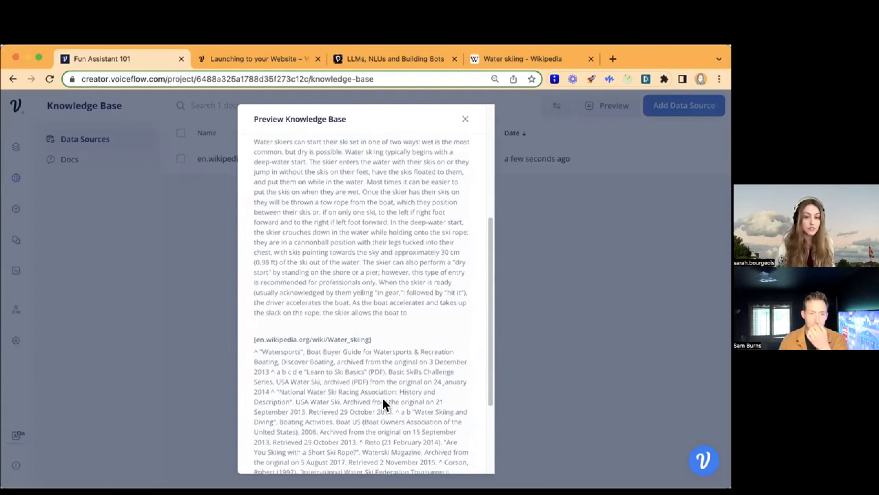
scroll(383, 399, up, 3)
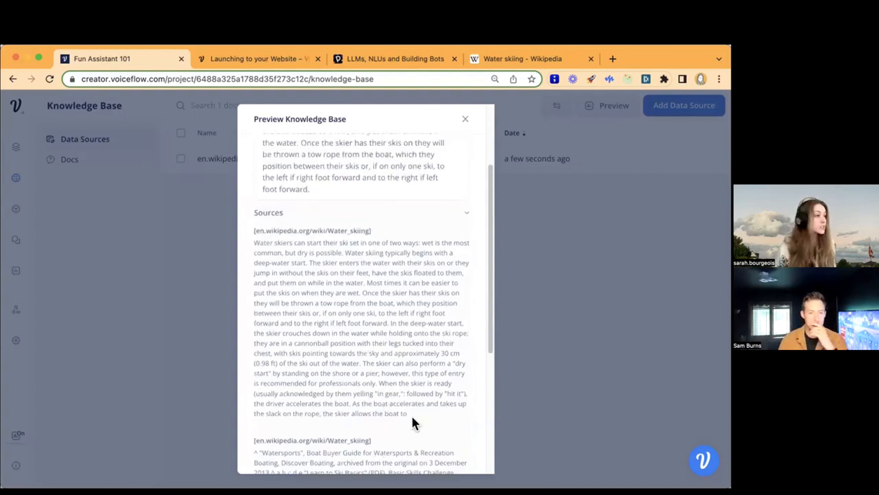
scroll(416, 421, up, 5)
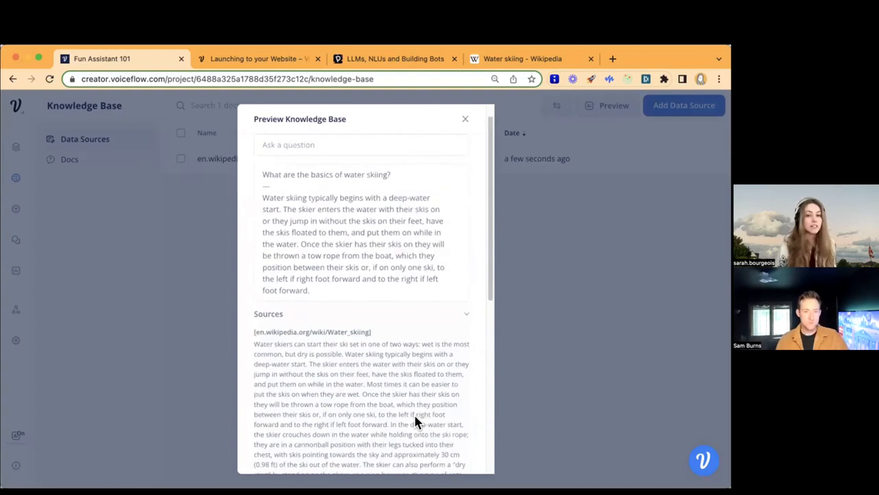
click(465, 120)
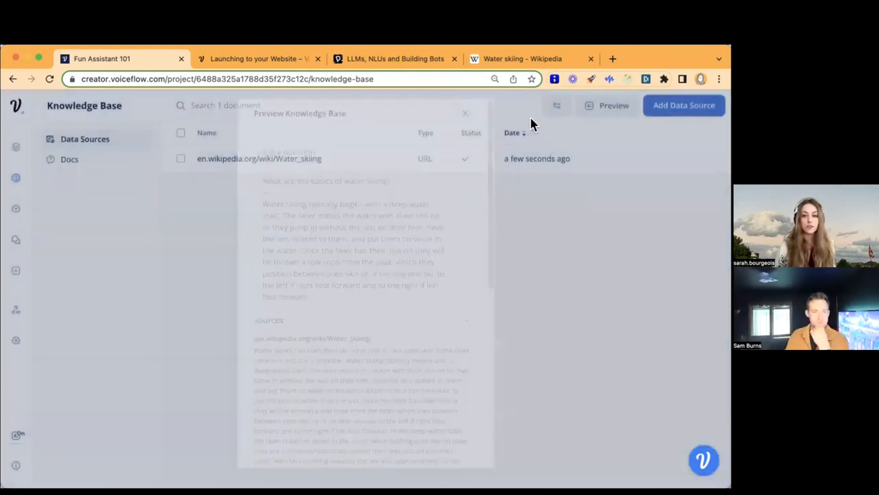
- Review the Knowledge Base model, temperature, token and system settings, close them, and return to the Home canvas
click(546, 114)
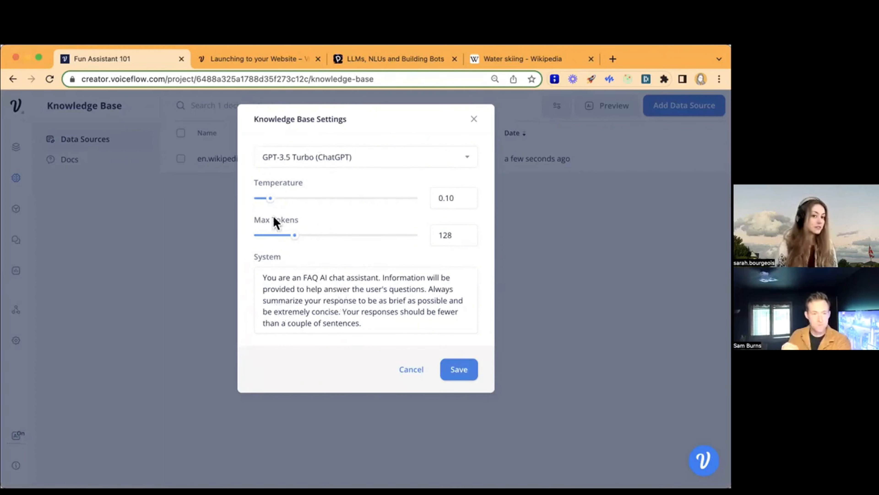
click(473, 117)
click(18, 146)
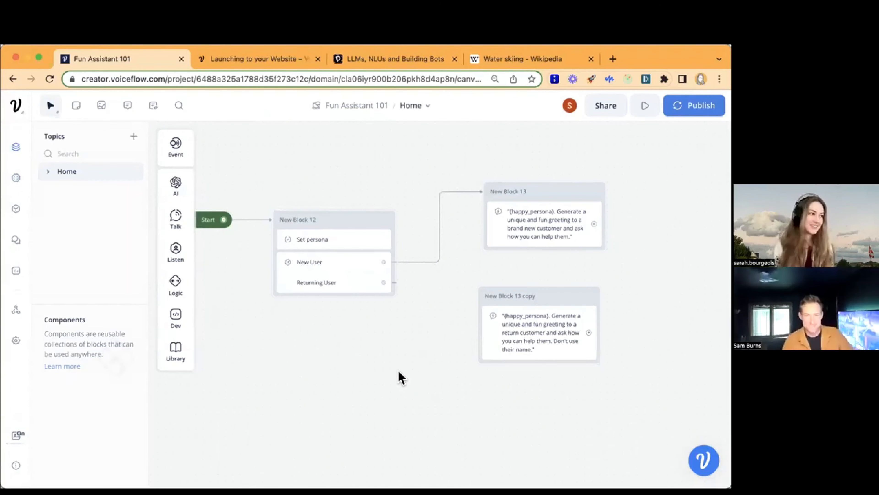
- Try to connect the Returning User path of New Block 12 to New Block 13 copy
drag(392, 367, 419, 350)
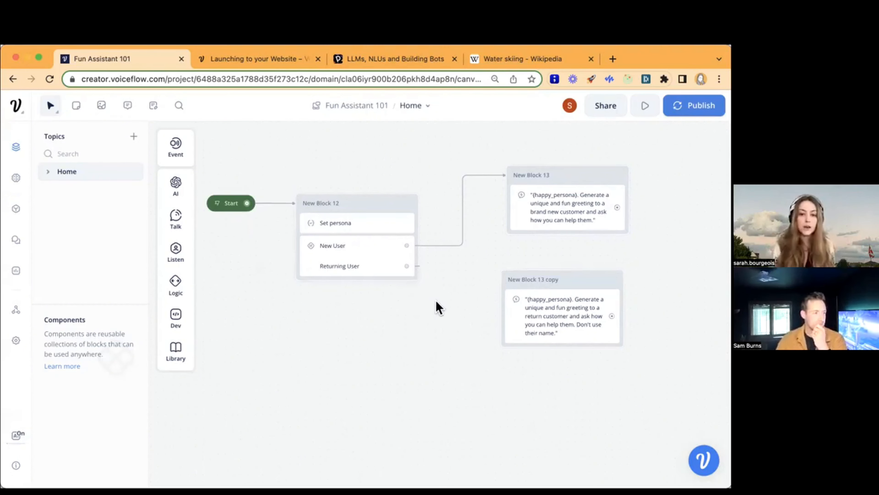
drag(407, 266, 509, 277)
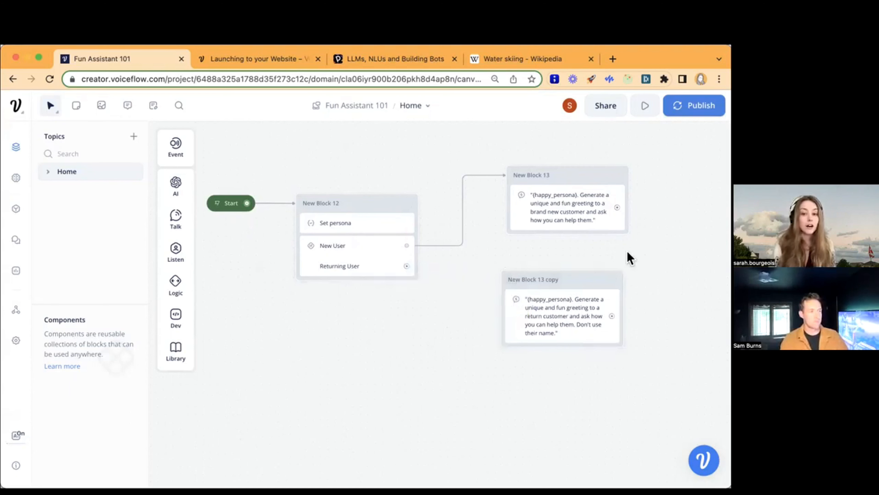
drag(405, 266, 504, 271)
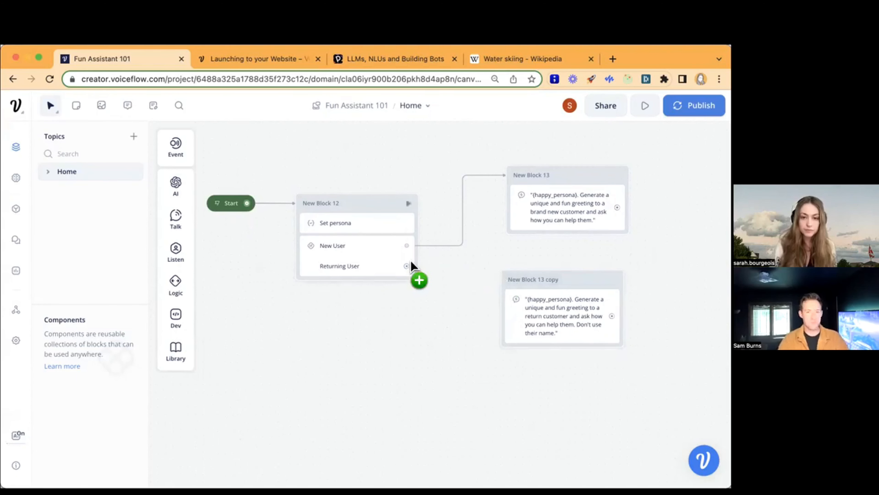
drag(410, 267, 526, 275)
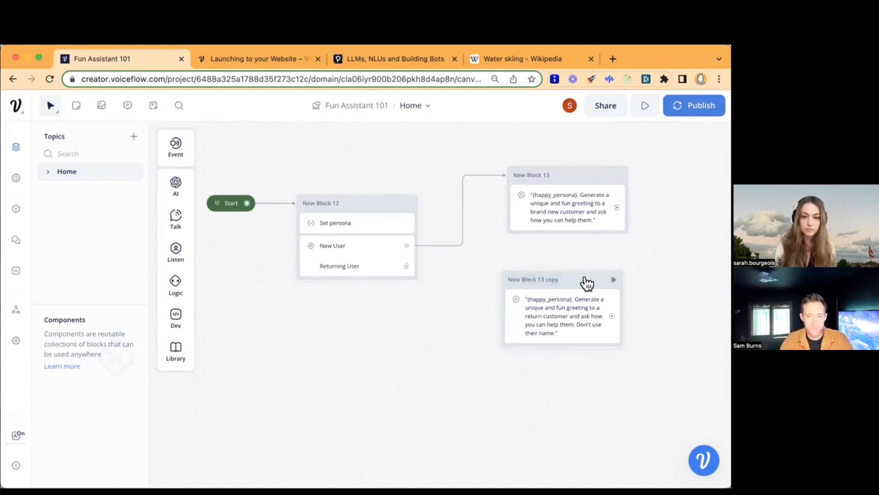
click(584, 287)
click(381, 412)
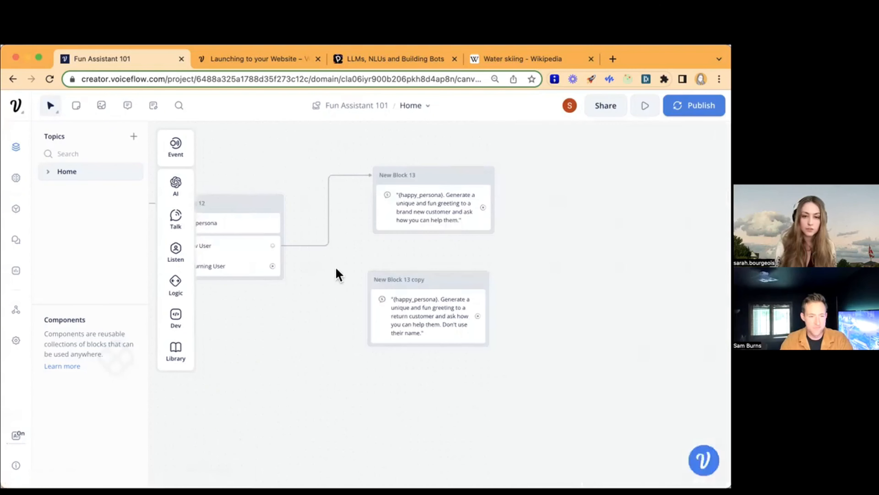
drag(273, 266, 375, 279)
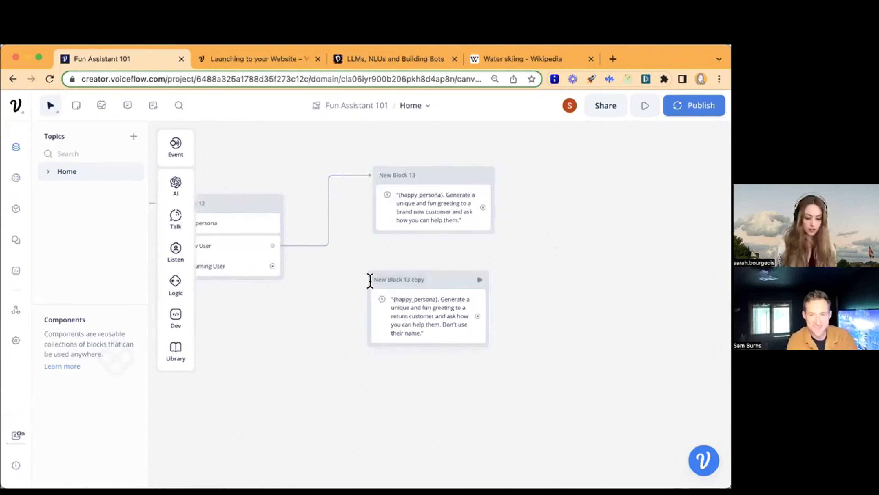
drag(309, 401, 420, 357)
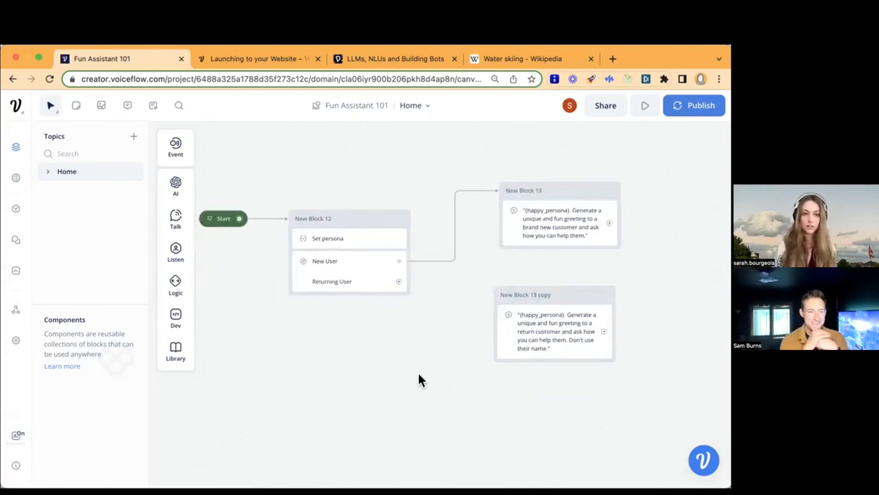
- Reload the project page and link the Returning User path to the returning customer greeting block, New Block 13 copy
click(50, 79)
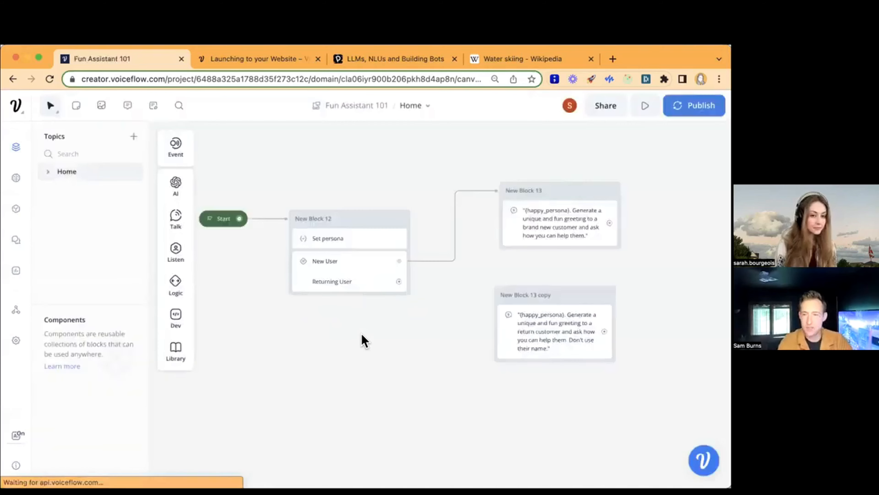
drag(399, 281, 498, 295)
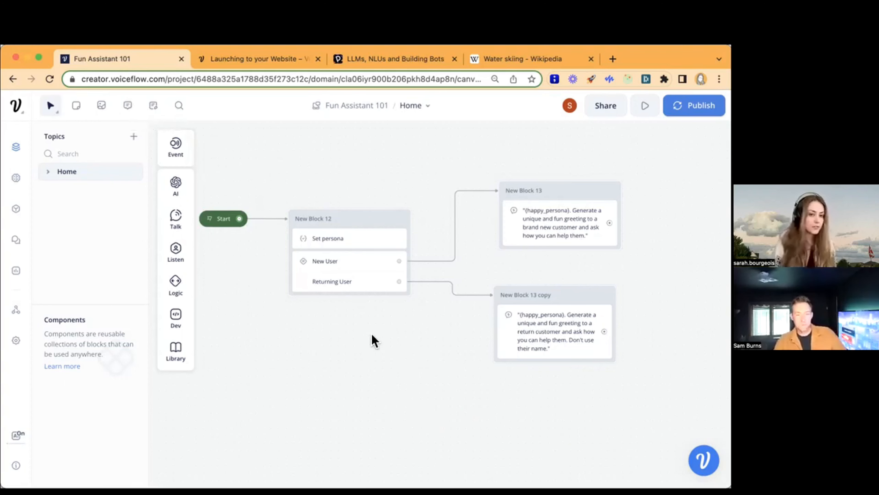
drag(374, 342, 385, 379)
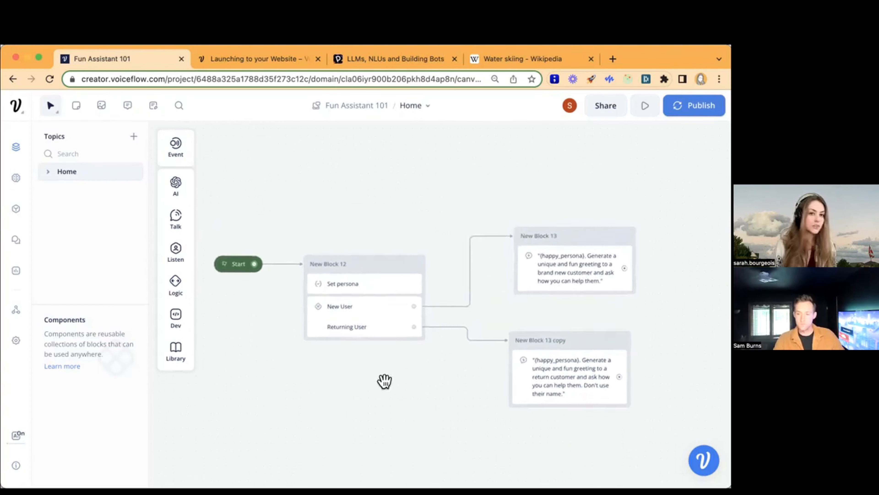
click(127, 104)
drag(387, 212, 195, 167)
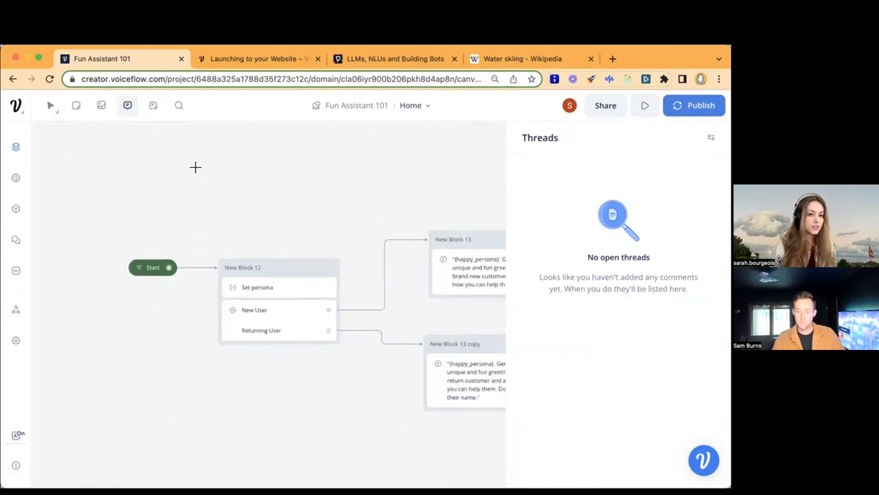
click(219, 185)
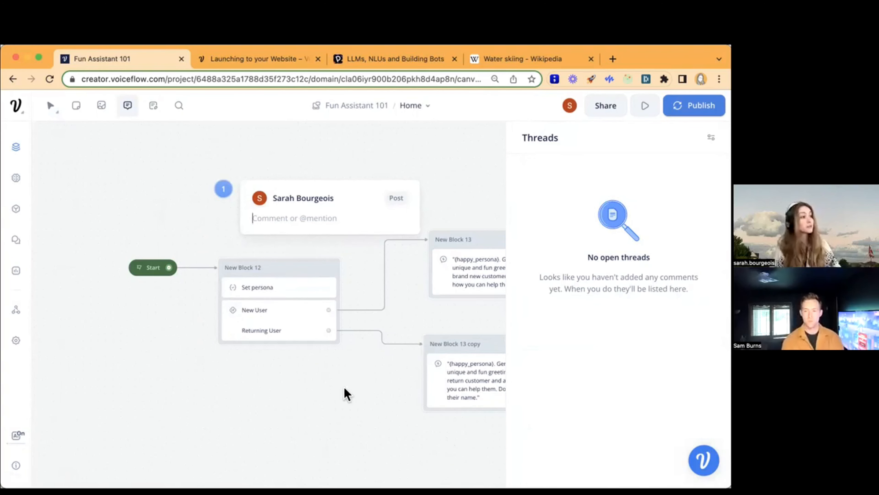
click(333, 414)
click(251, 193)
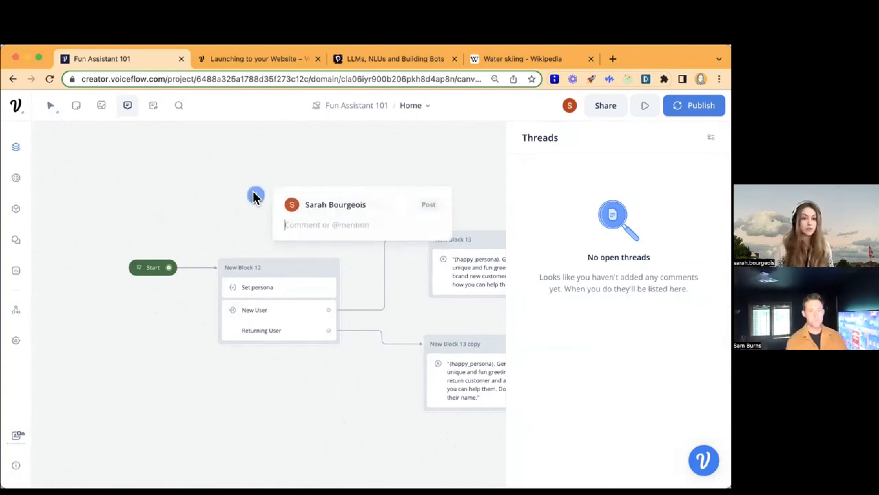
key(Escape)
key(Escape)
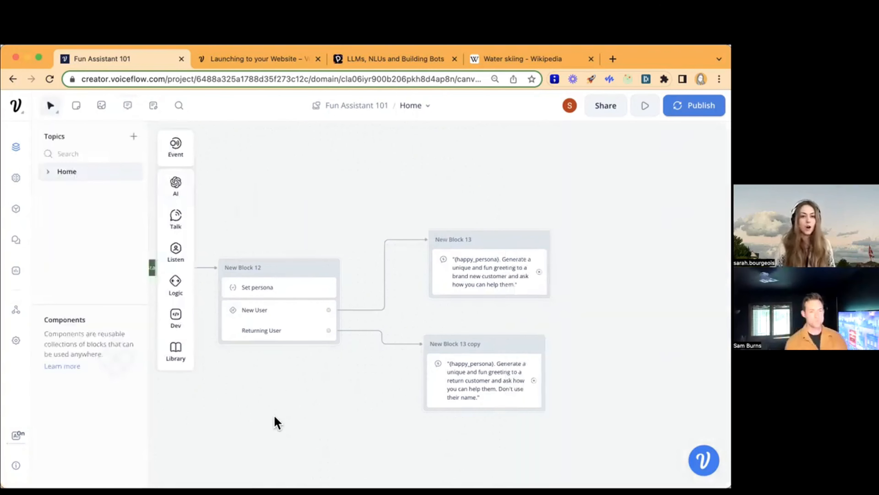
- Add a Choice step as a new block on the canvas to the right of the two greeting blocks
drag(277, 391, 265, 364)
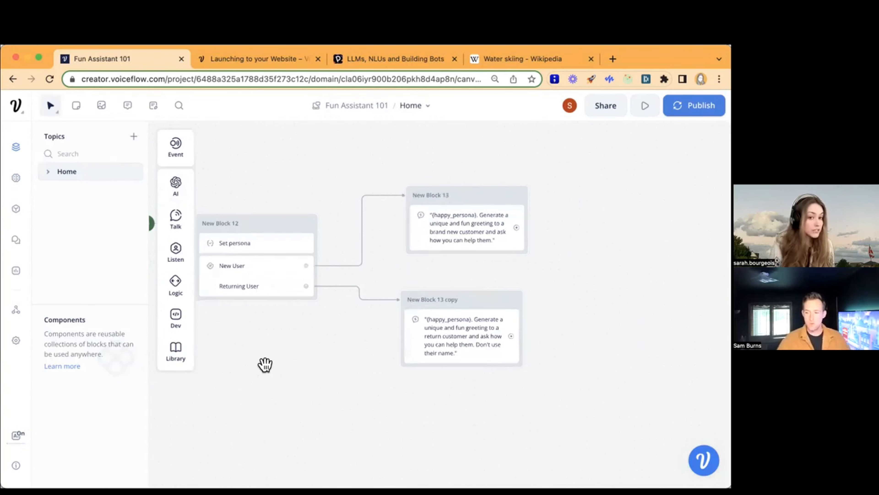
drag(265, 363, 208, 381)
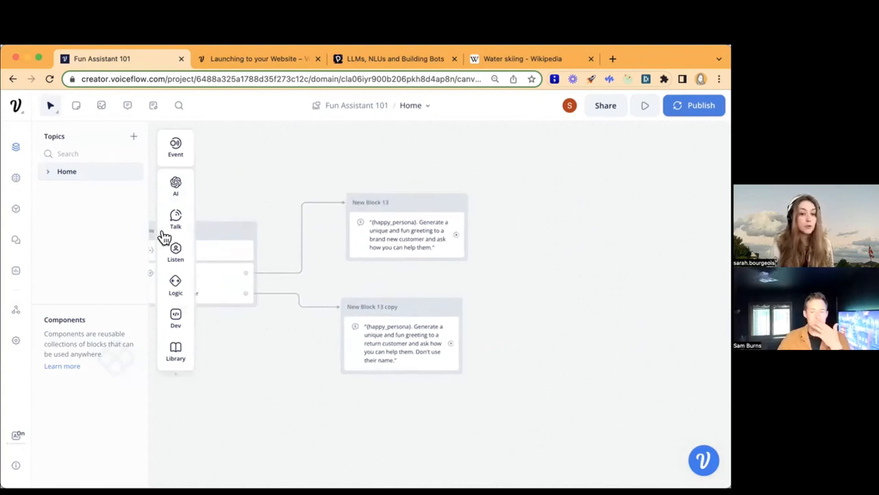
mouse_move(174, 208)
mouse_move(180, 185)
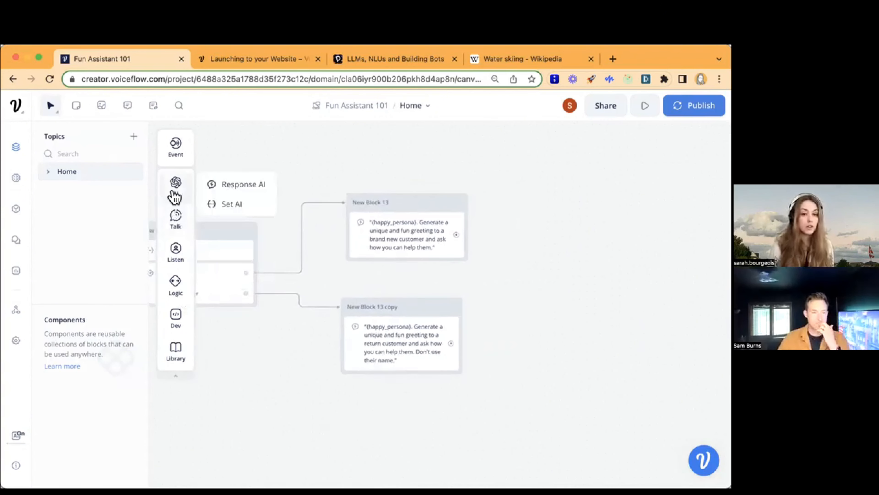
mouse_move(176, 153)
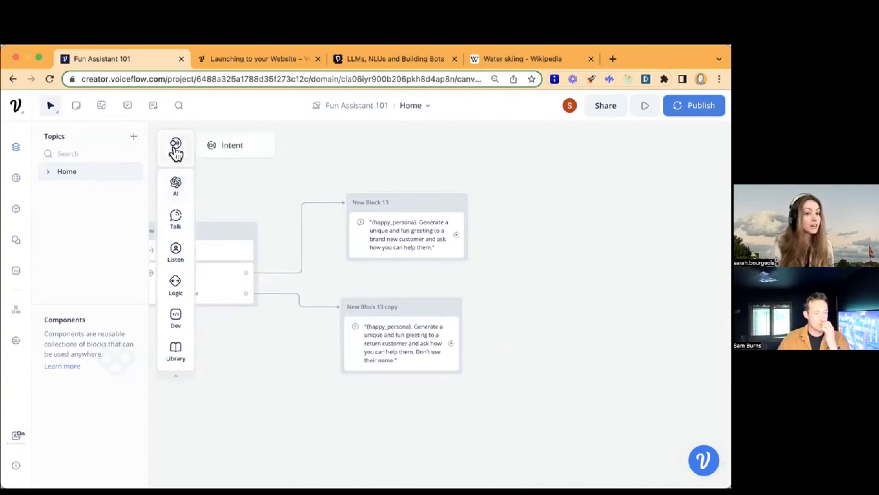
mouse_move(180, 258)
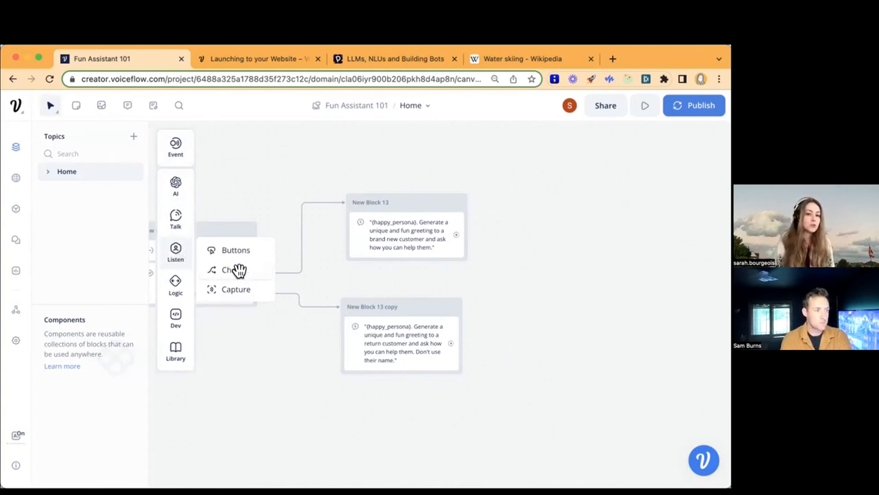
drag(239, 270, 557, 258)
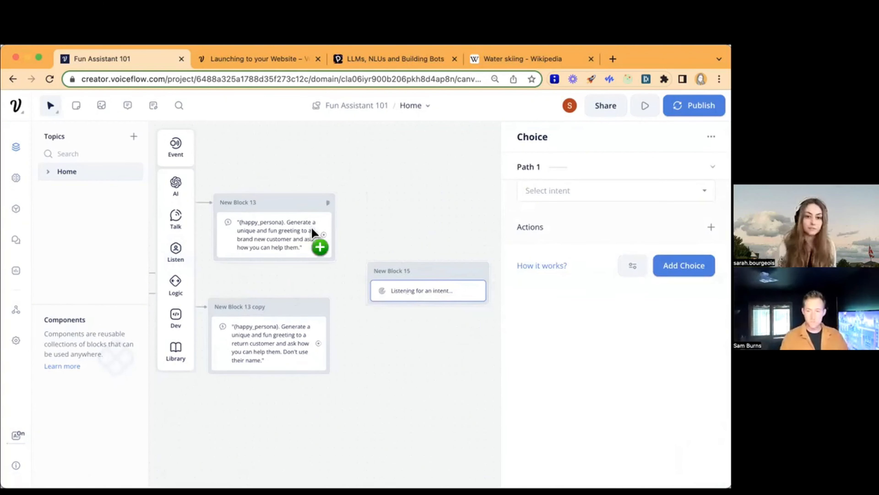
- Connect both the new customer and returning customer greeting blocks to the Choice block, and close its settings
drag(323, 235, 373, 271)
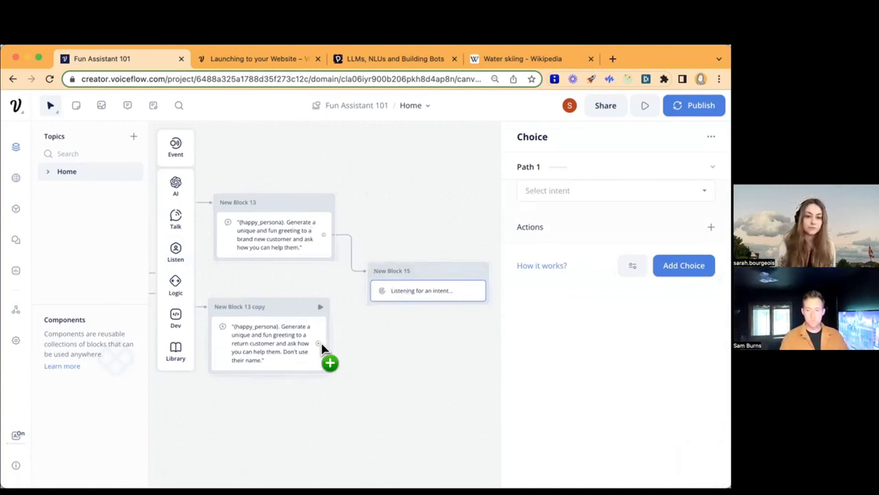
drag(319, 344, 364, 271)
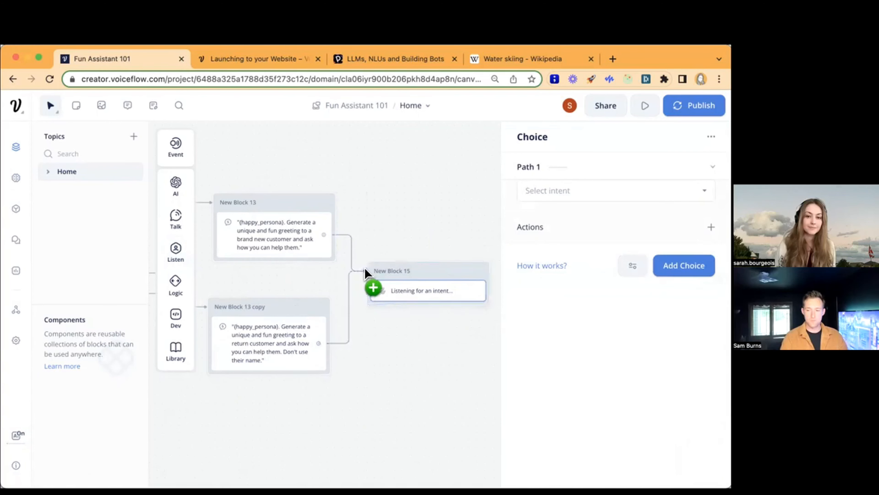
click(406, 385)
scroll(405, 379, down, 3)
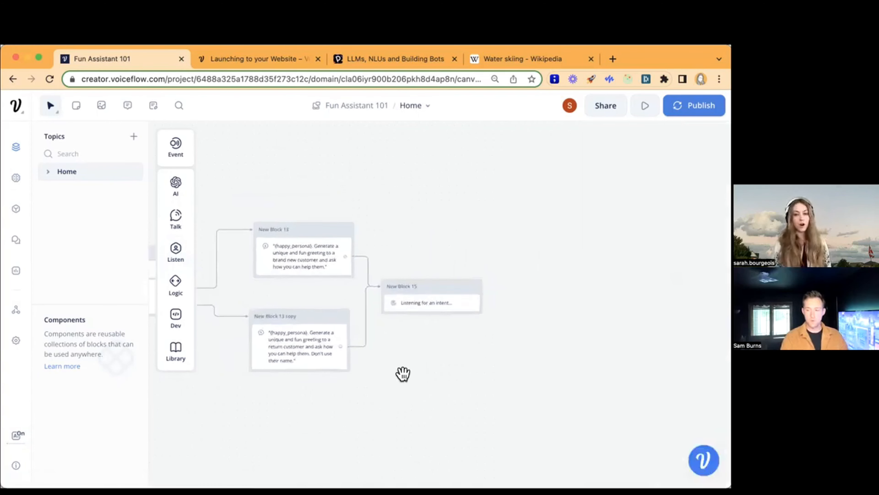
drag(404, 373, 602, 357)
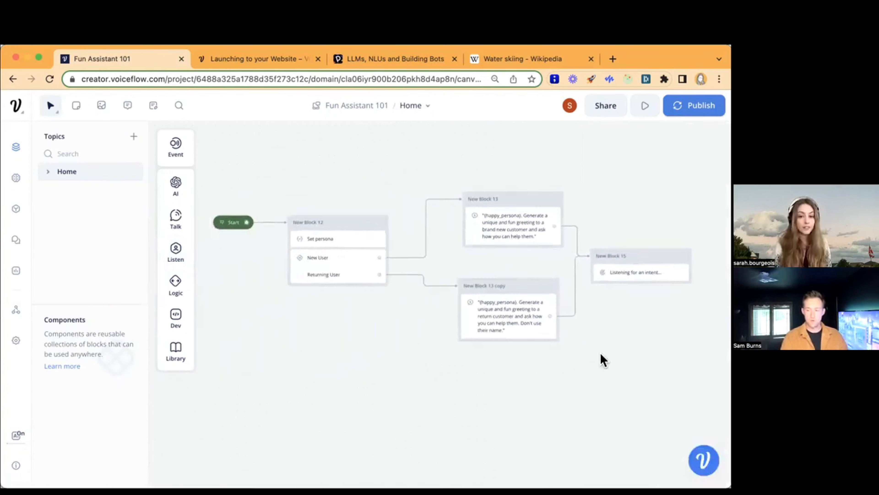
scroll(603, 360, up, 2)
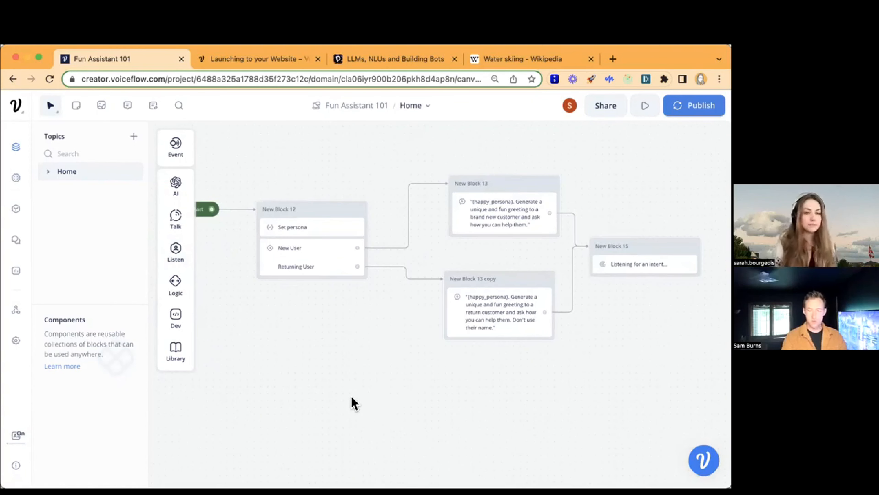
- Start a new intent in the NLU Manager and name it "Sign up"
click(15, 211)
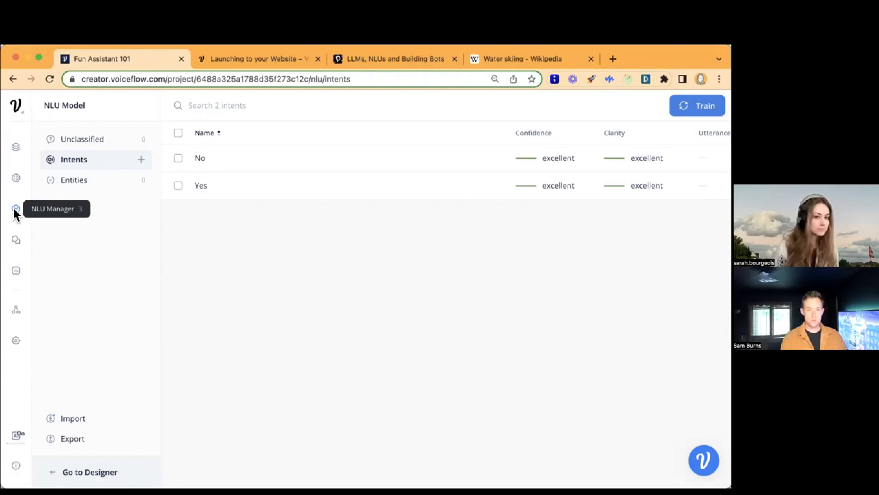
click(138, 160)
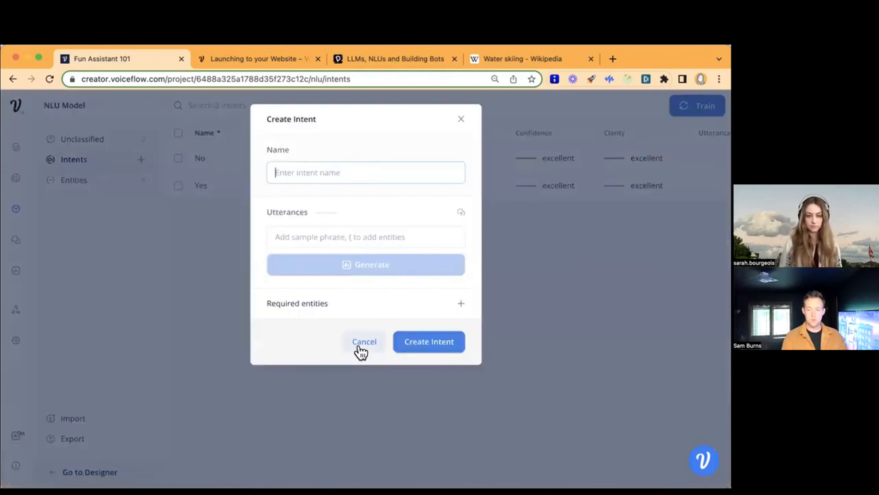
text(T)
key(BackSpace)
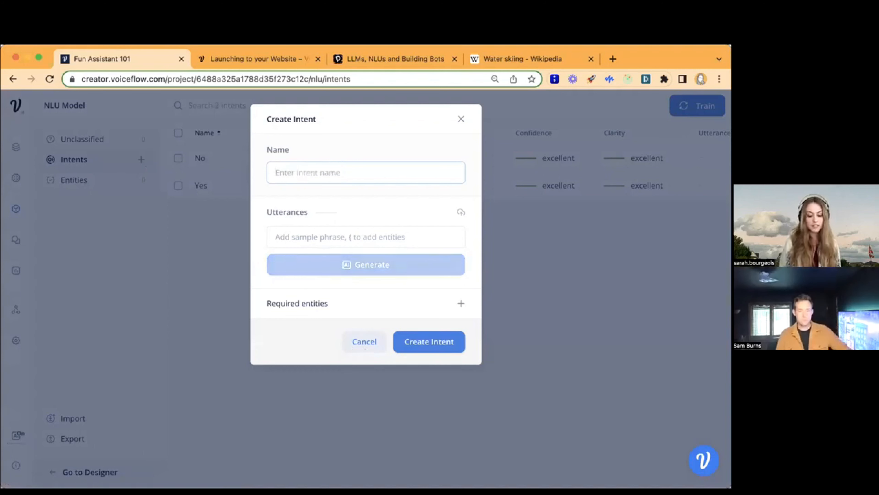
text(Sign up)
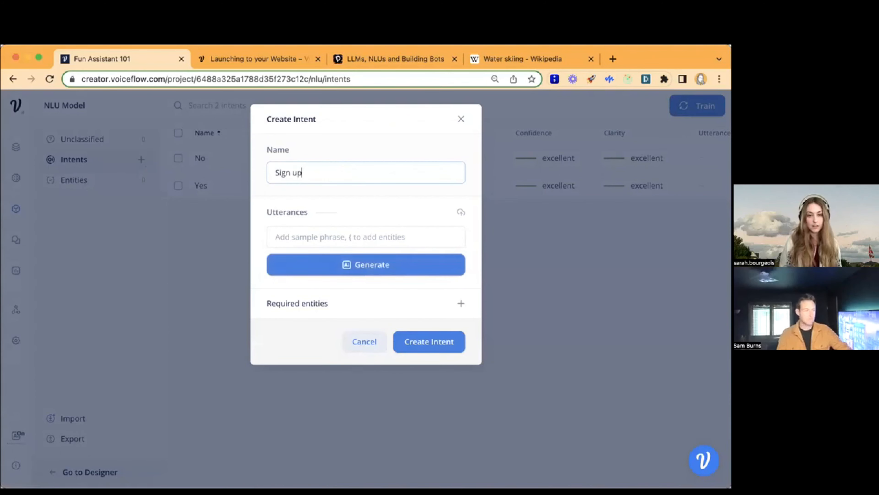
text( for )
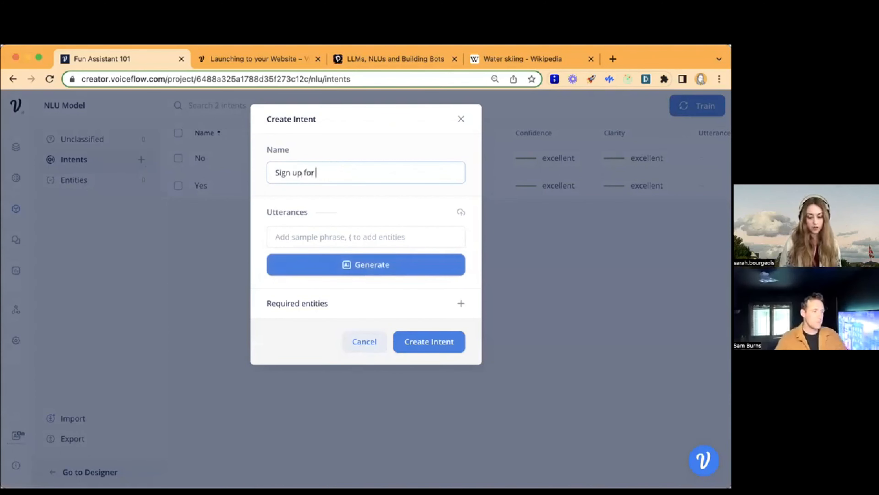
text(an account)
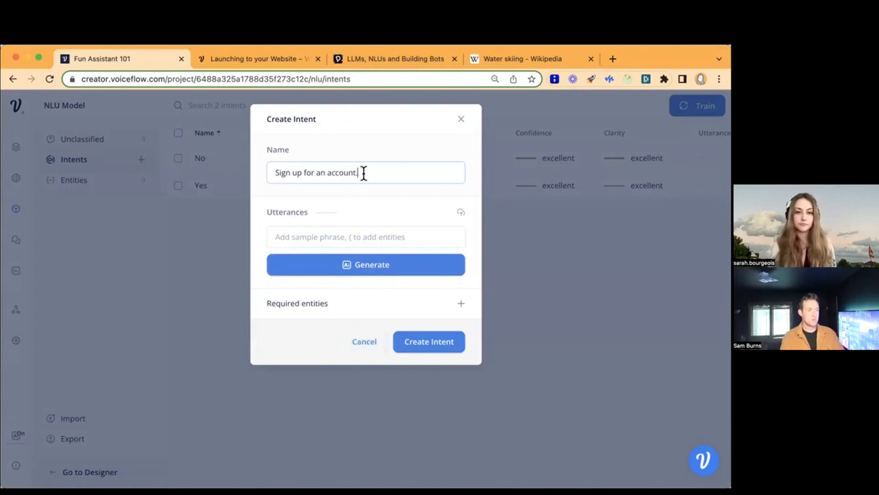
drag(363, 172, 300, 167)
key(BackSpace)
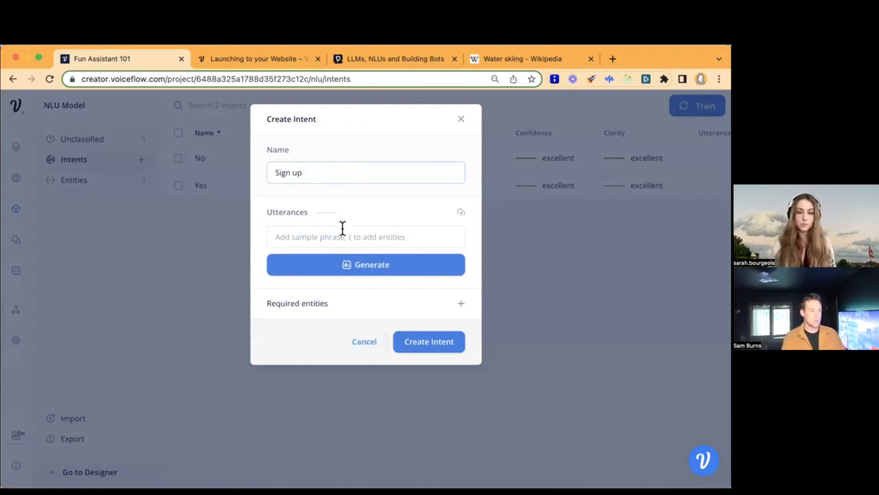
- Add the utterances "I want to sign up." and "Can I sign up please?" to the Sign up intent
click(343, 231)
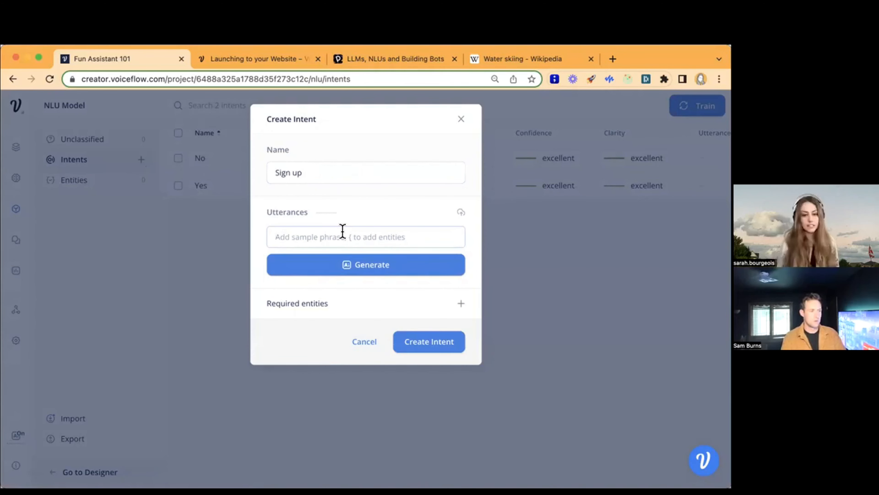
text(I want)
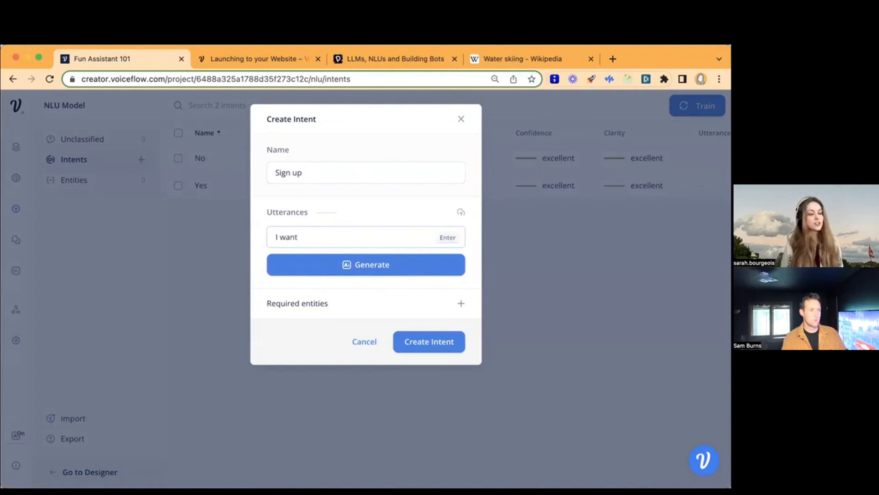
text( to si)
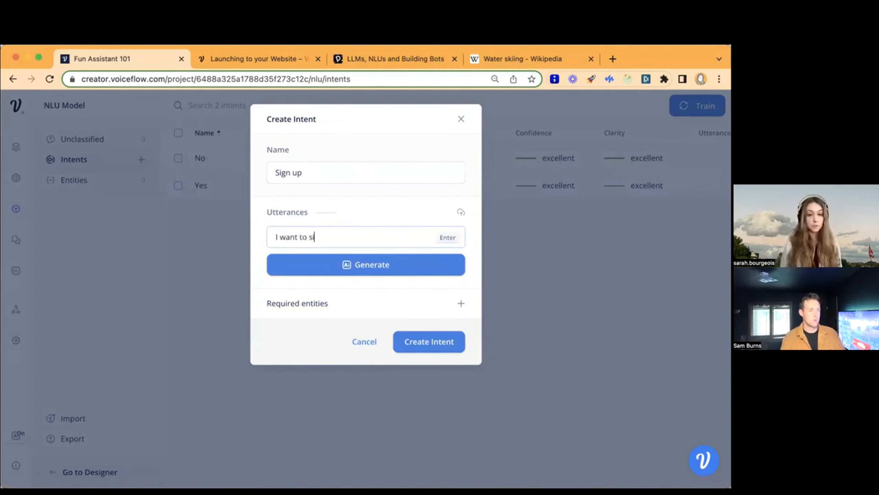
text(gn up.)
key(Return)
text(Can I )
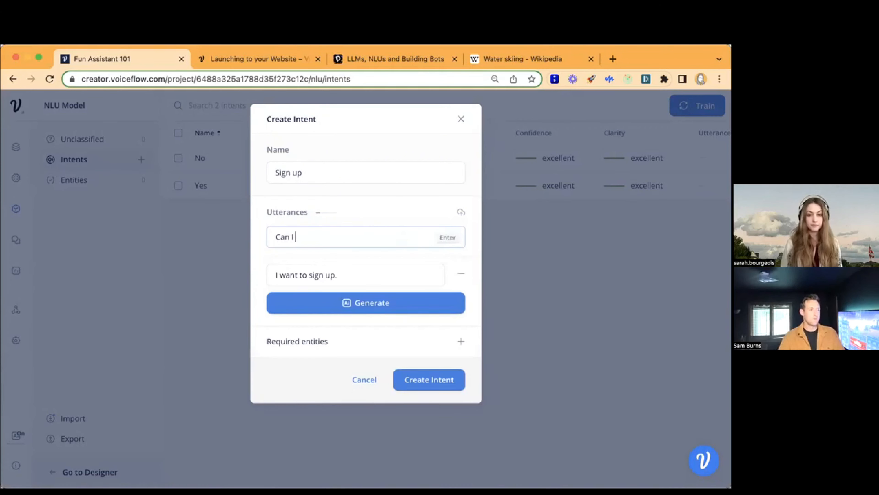
text(sign up please?)
key(Return)
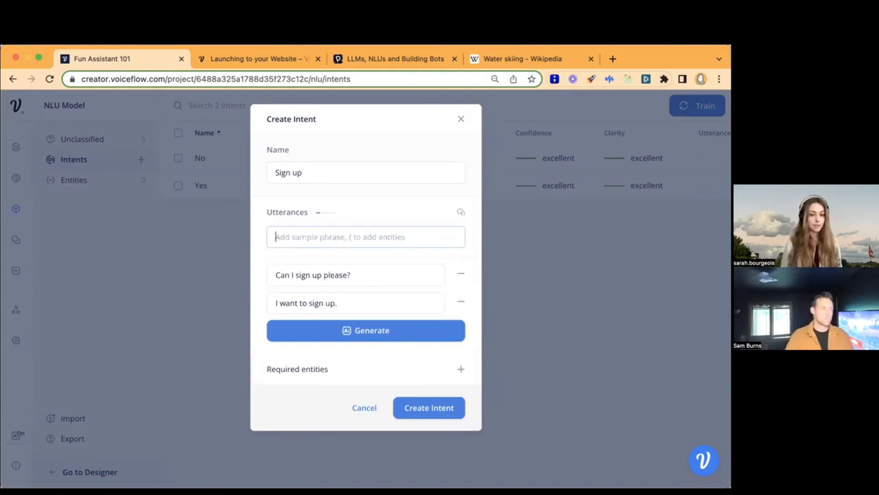
- Add two more utterances to the intent, "Where do I sign up?" and "How do I register?"
text(Where do I )
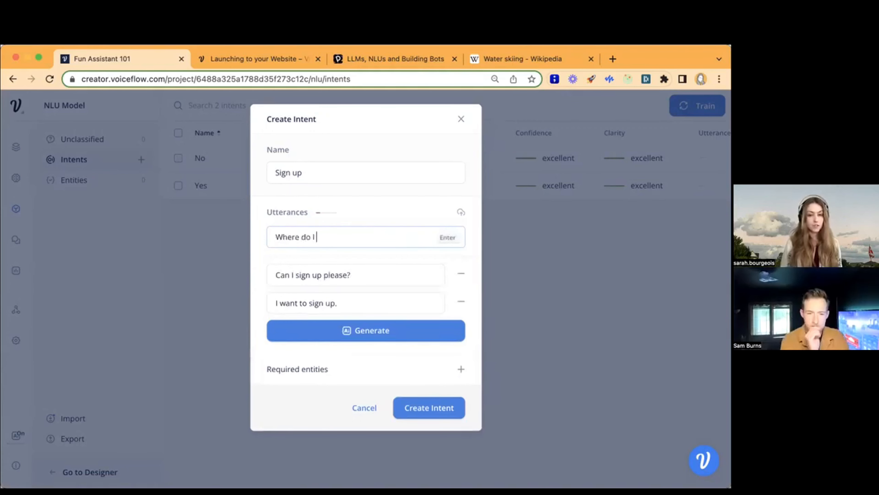
text(sign up?)
key(Return)
text(How)
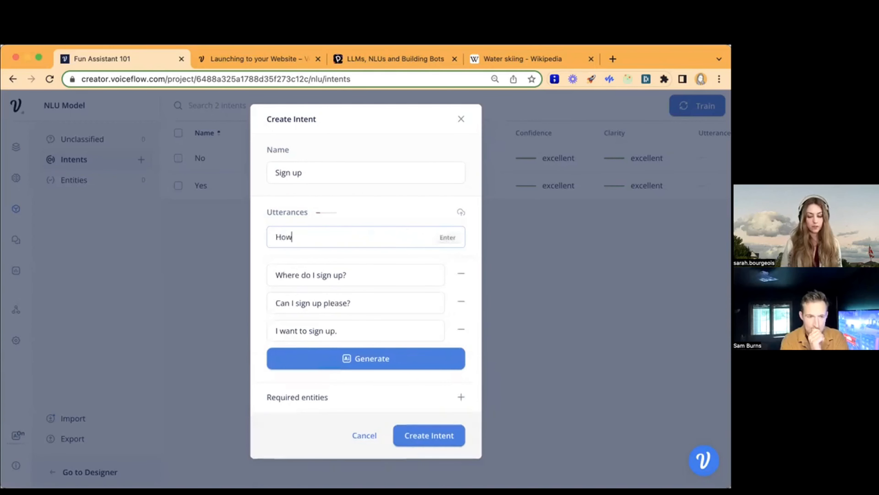
text( do I register?)
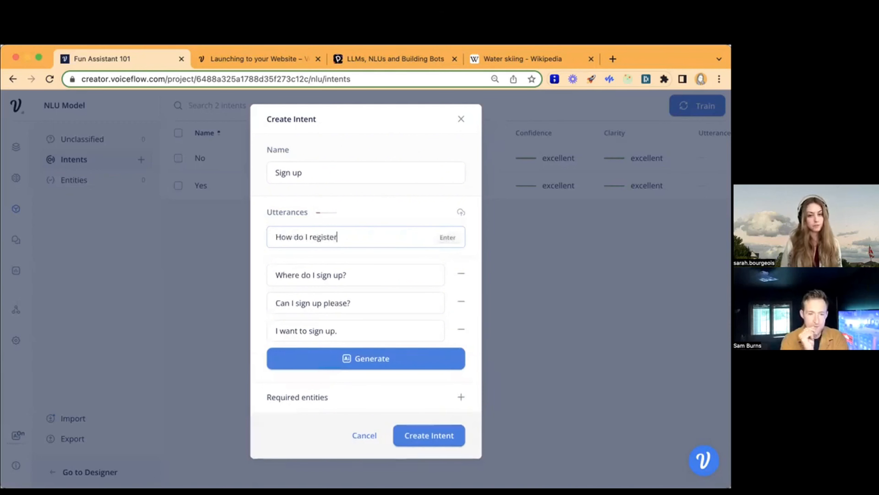
key(Return)
- Generate 5 more utterances with AI for the Sign up intent and accept all the suggestions
click(370, 385)
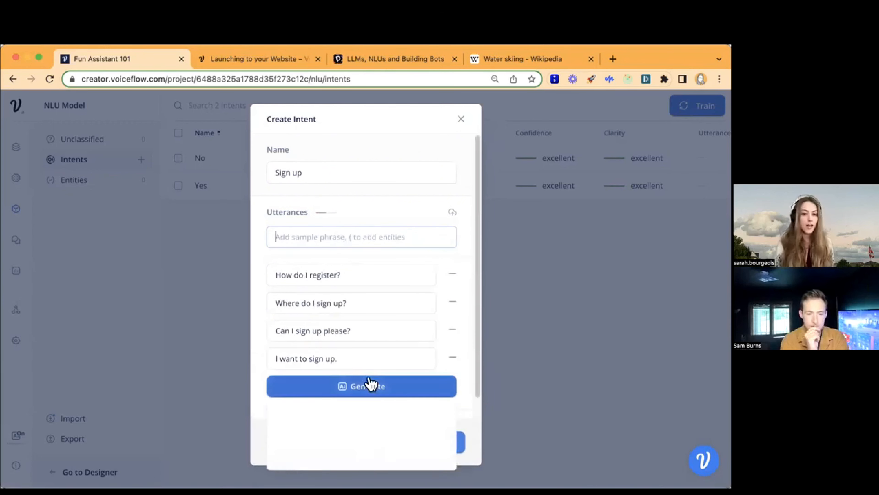
click(376, 409)
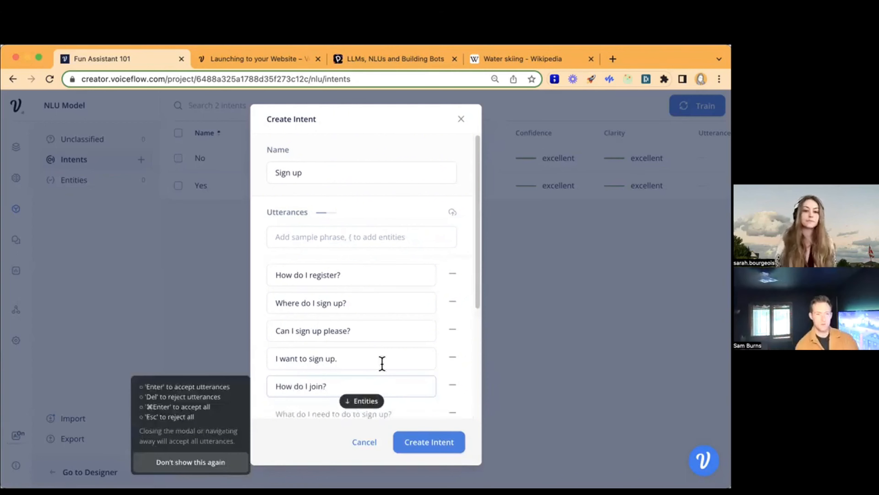
scroll(372, 247, down, 5)
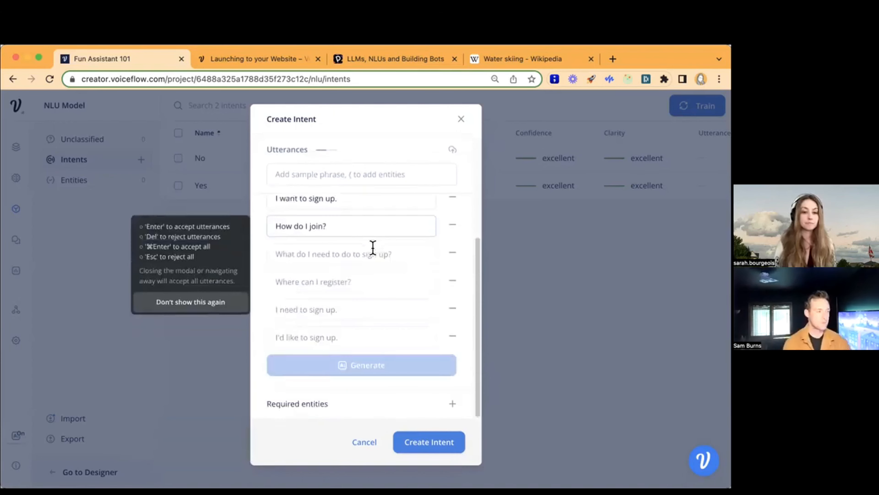
key(super+Return)
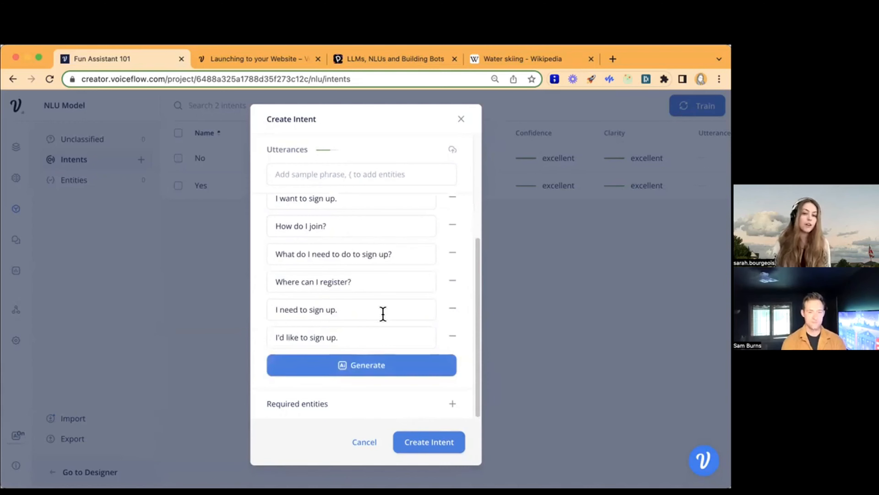
scroll(381, 314, up, 5)
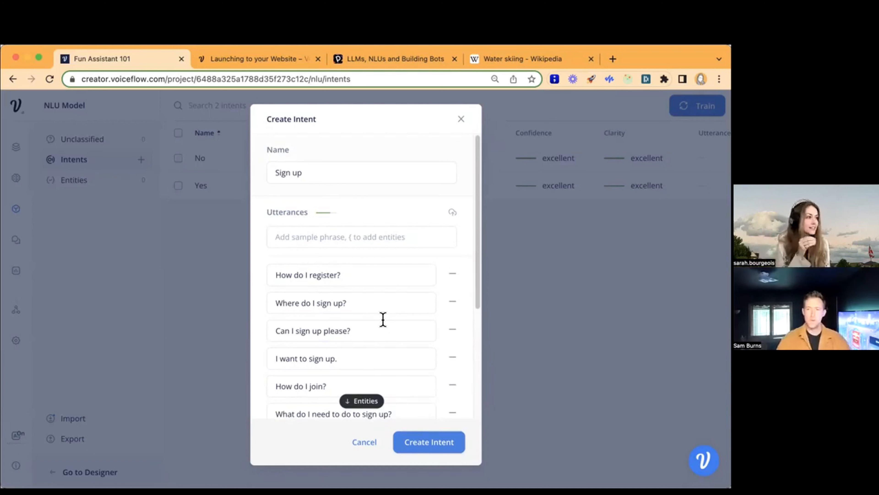
- Add the utterance "I have an {account}" and create account as a new entity of type Number
click(356, 238)
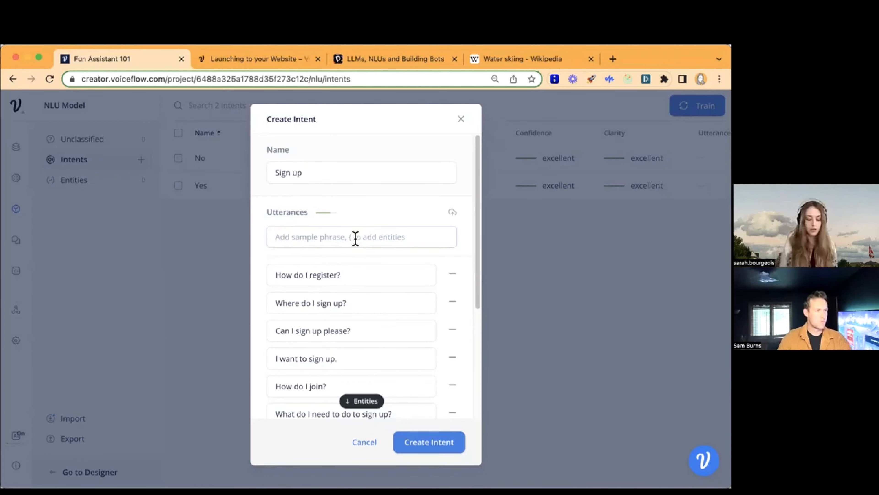
text(I)
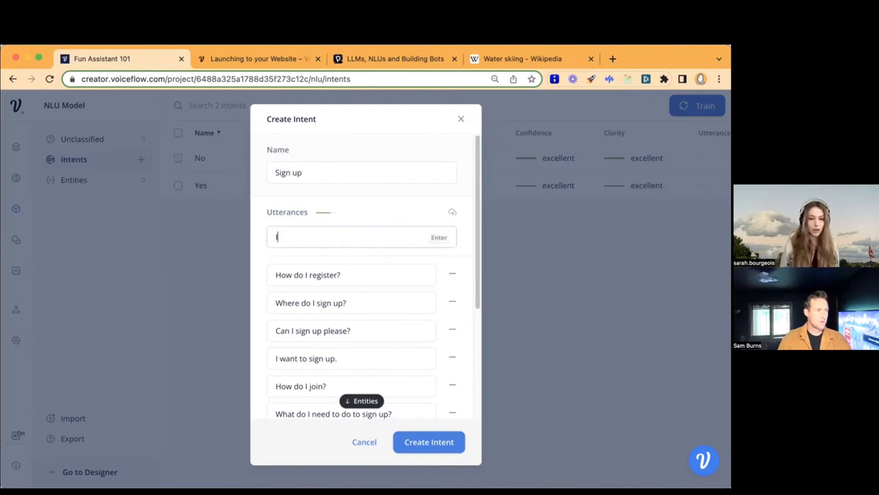
text( have an {ac)
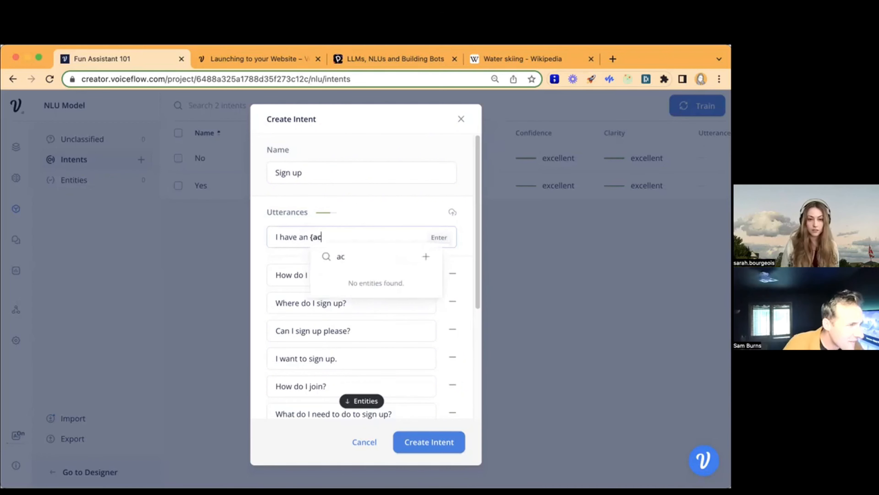
text(count})
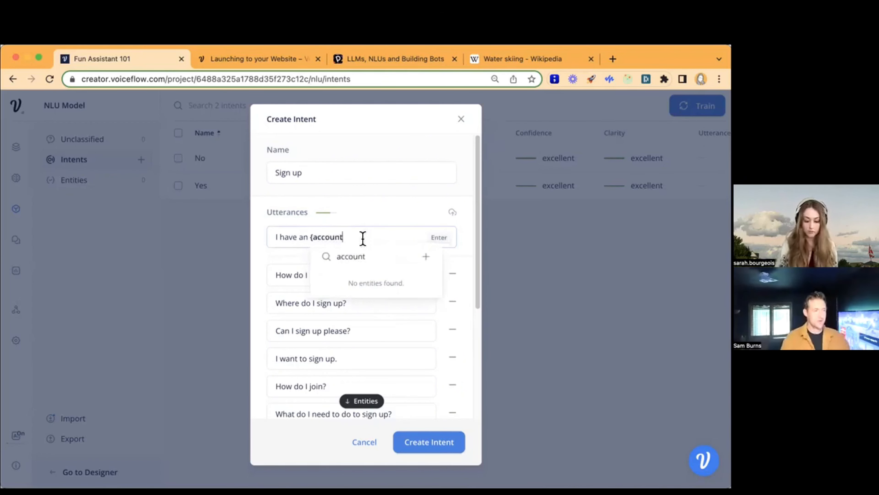
click(423, 257)
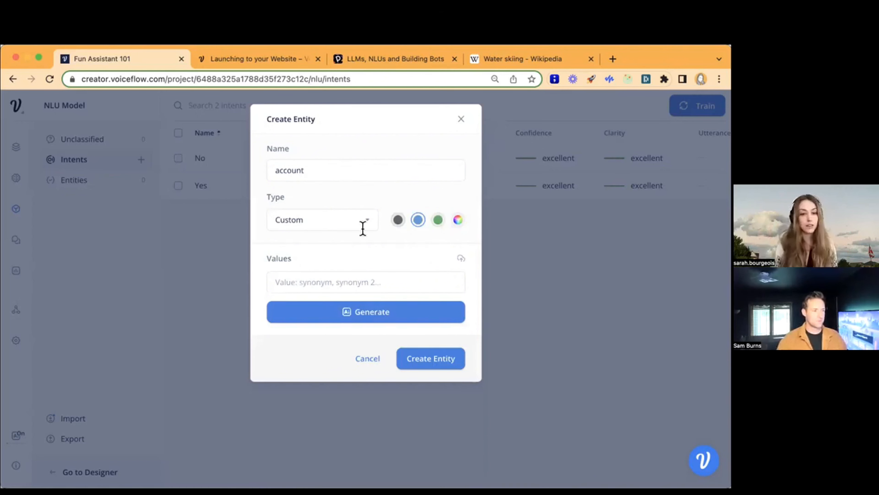
click(390, 311)
click(386, 311)
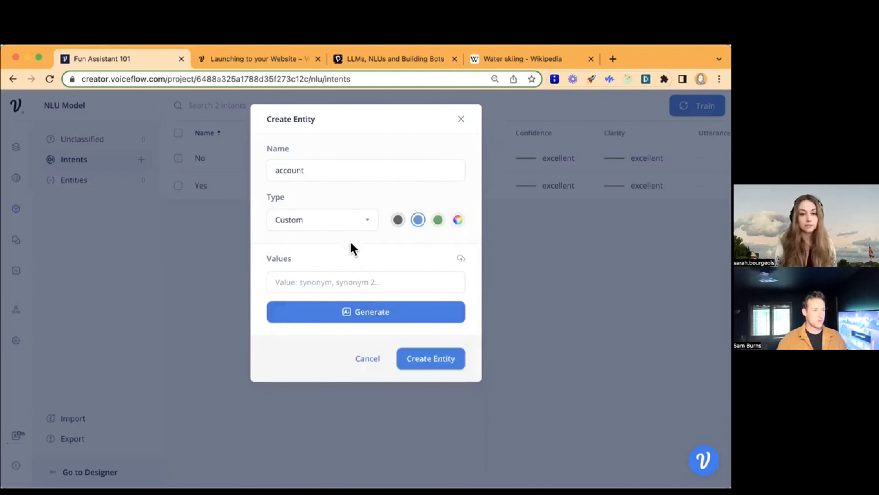
click(344, 225)
click(333, 295)
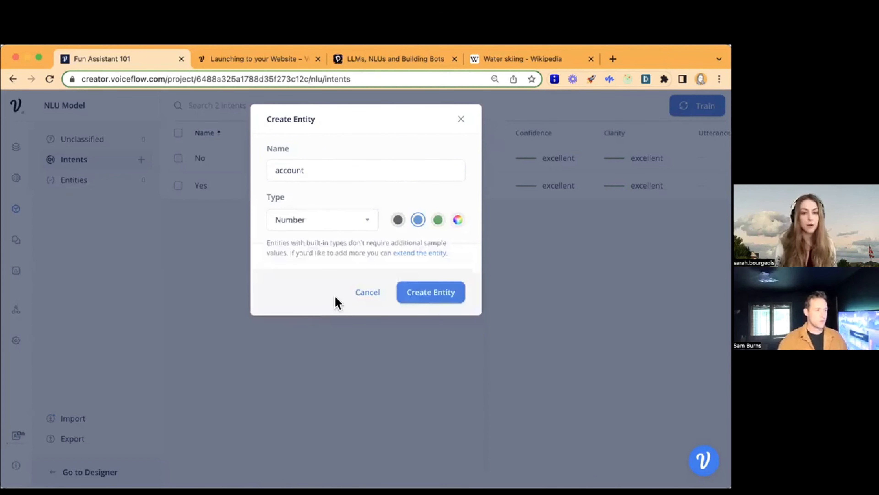
click(431, 292)
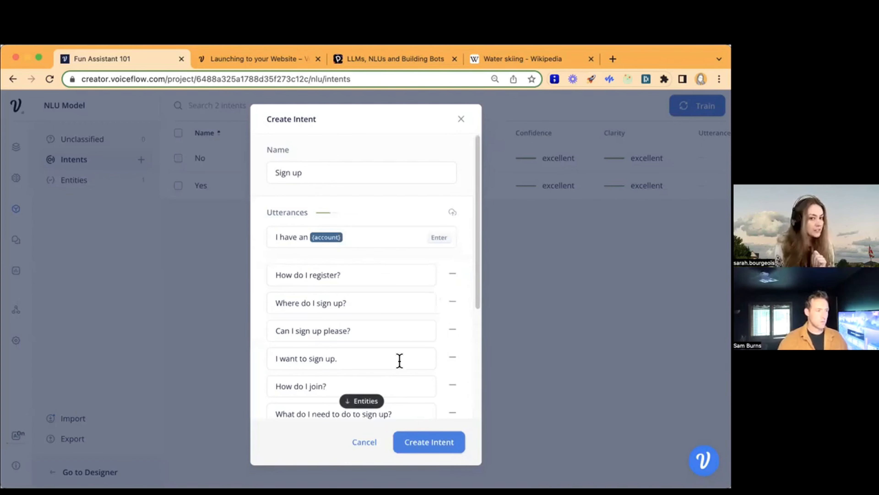
click(408, 237)
key(Return)
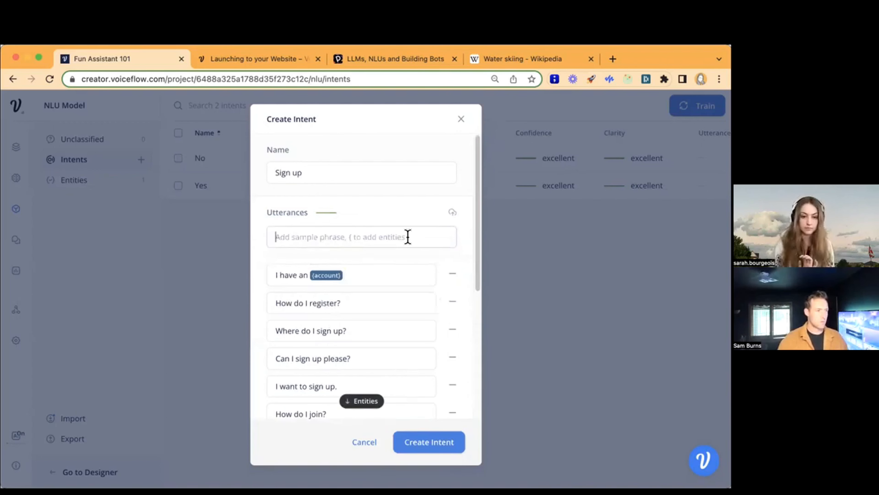
scroll(414, 298, down, 5)
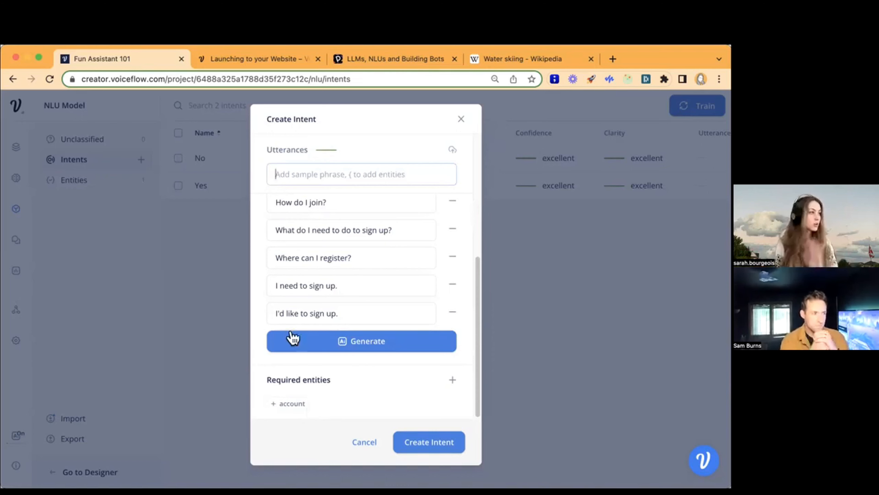
click(357, 356)
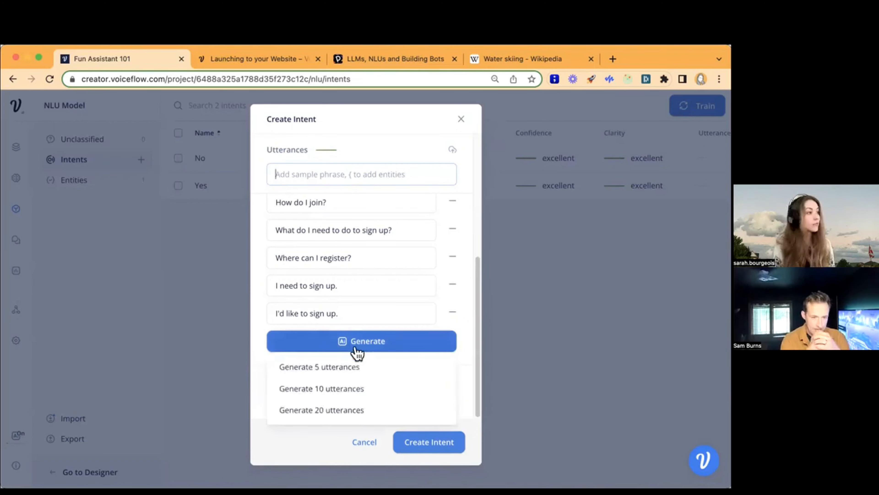
click(346, 365)
- Remove the "I have an {account}" utterance and create the Sign up intent
click(361, 275)
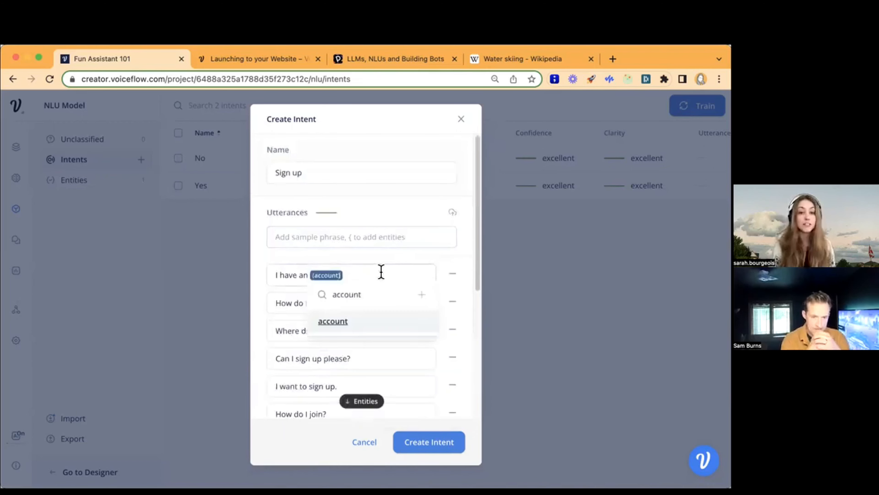
click(450, 275)
scroll(402, 318, down, 5)
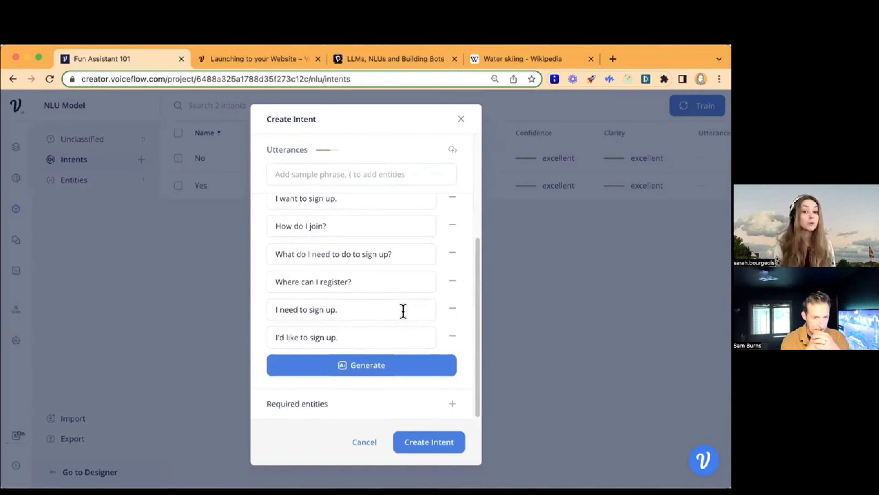
click(437, 447)
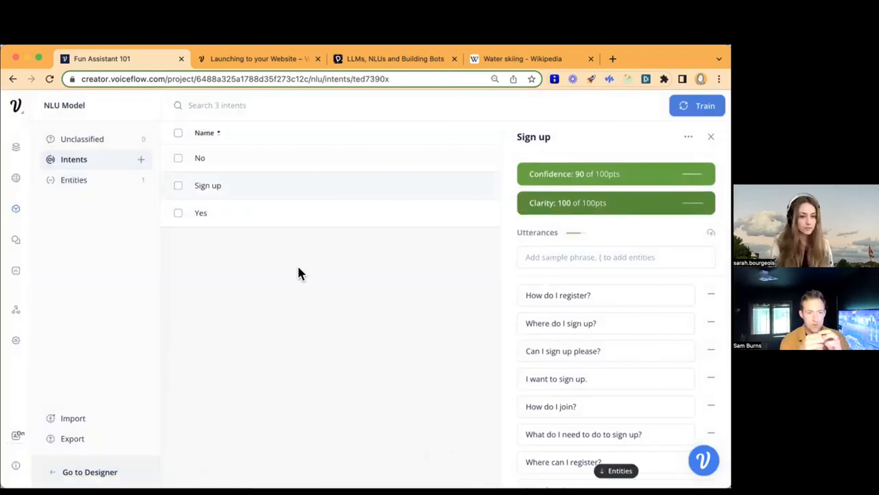
- Return to the conversation designer, add a topic named "Sign Up", and set its trigger intent to Sign up
click(16, 148)
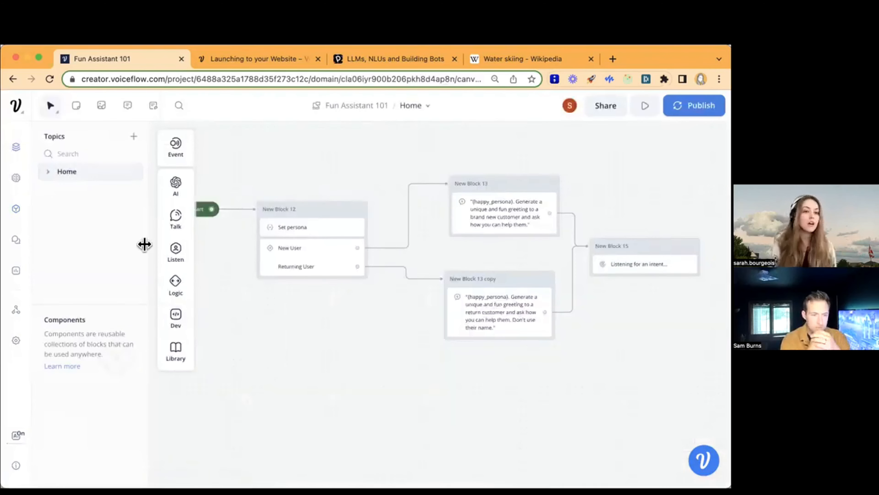
click(130, 133)
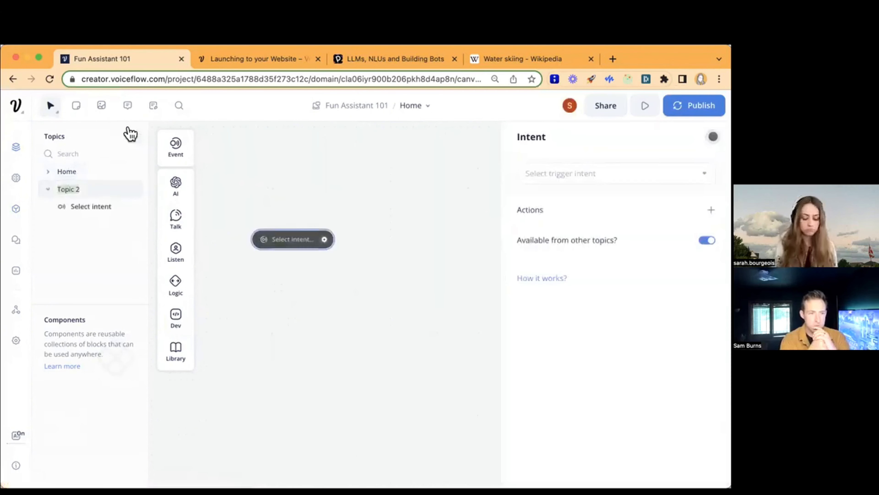
text(Sign Up)
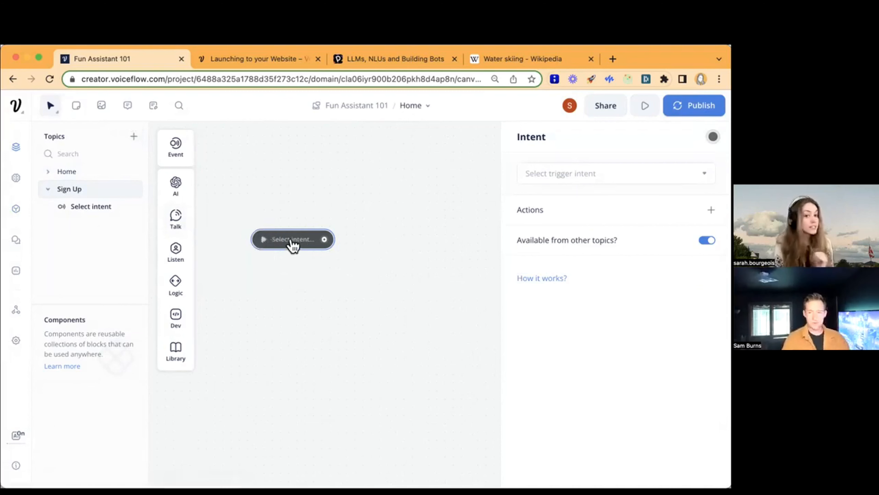
click(549, 170)
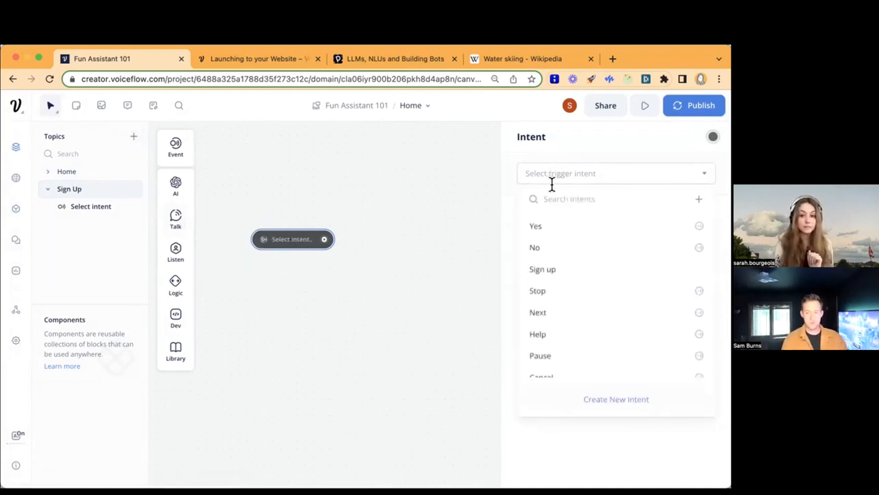
click(573, 266)
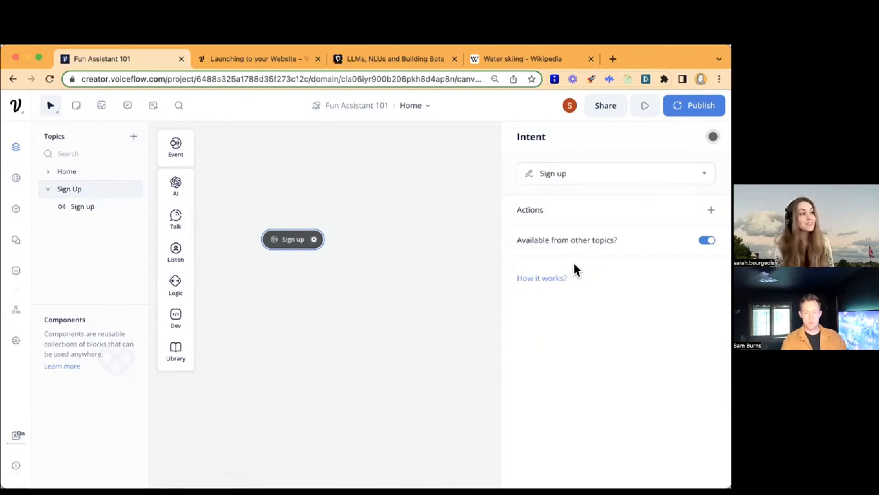
- Add a Text step linked from the Sign up intent, with the reply "Great, let's get started...."
drag(400, 271, 340, 256)
mouse_move(182, 218)
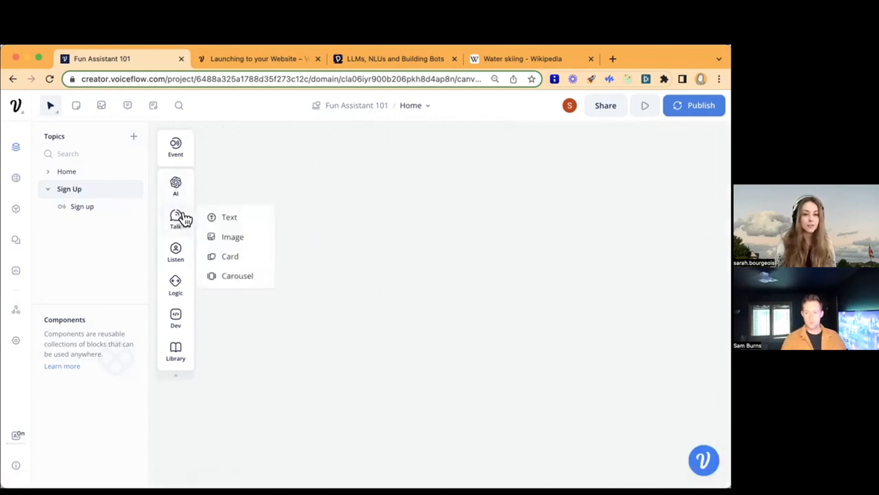
drag(227, 212, 373, 240)
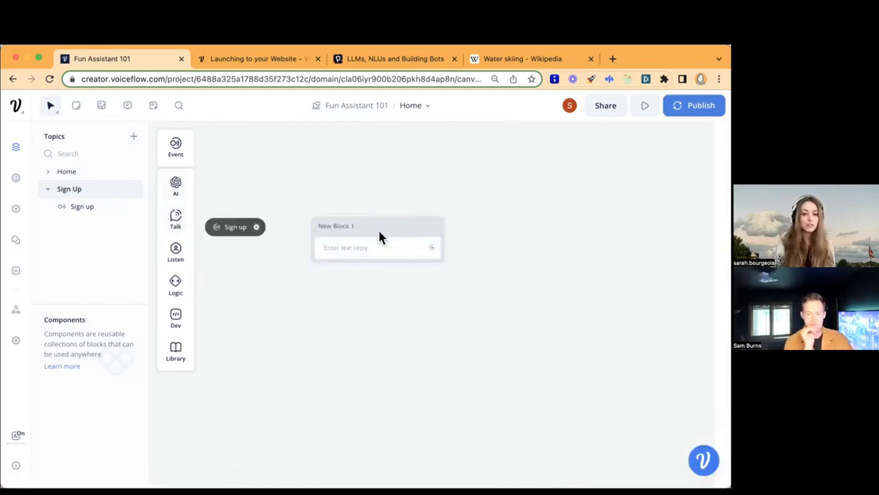
drag(256, 227, 355, 228)
click(377, 248)
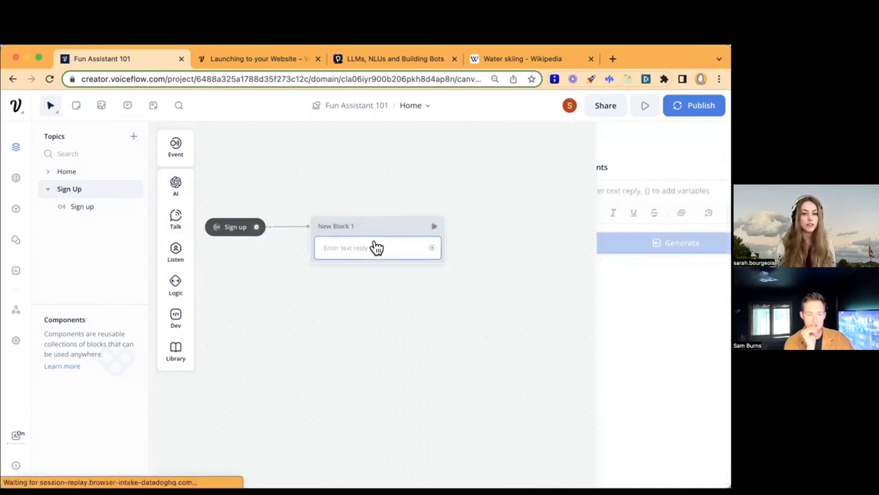
text(Great, )
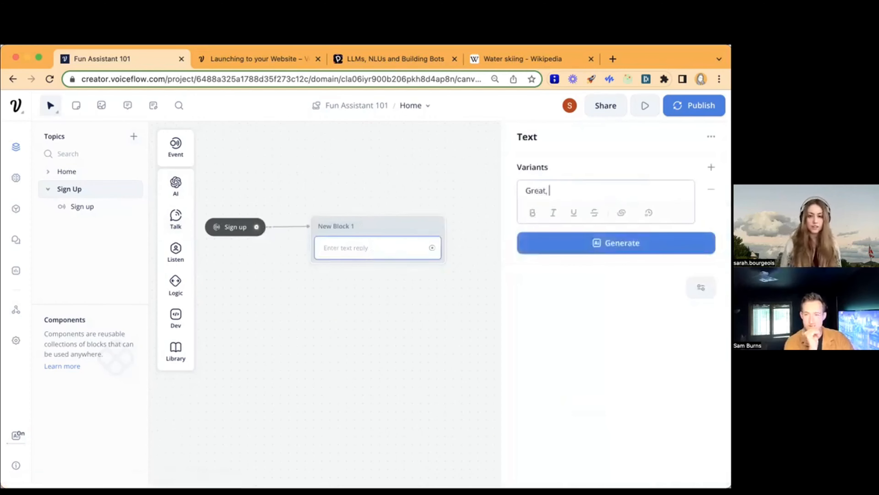
text(let's get started....)
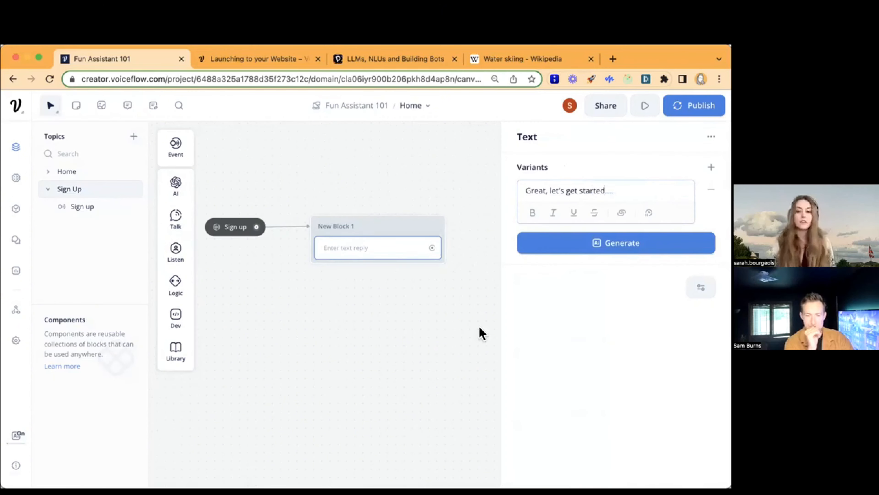
click(464, 344)
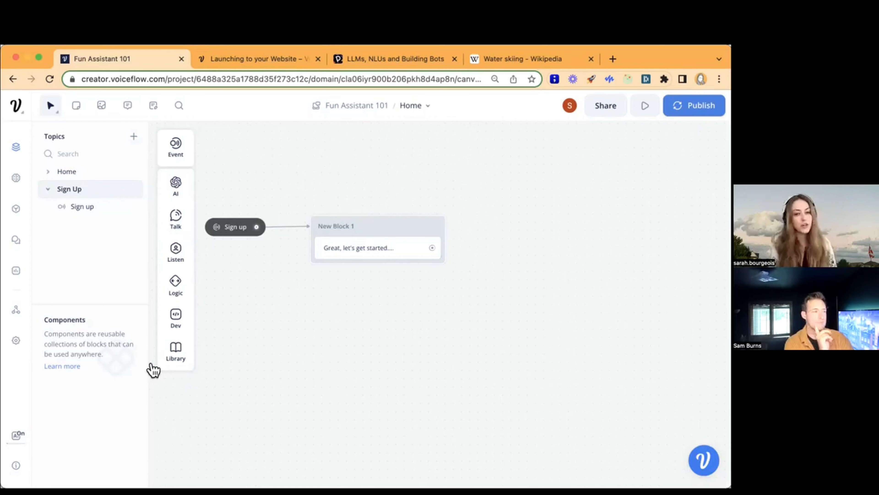
- Add a Choice step beneath the text reply in the Sign Up topic's block
mouse_move(175, 250)
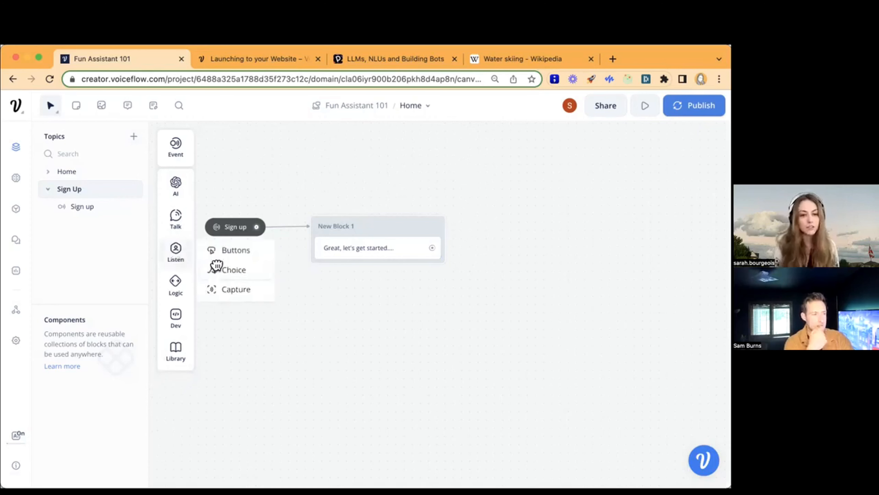
drag(215, 269, 374, 271)
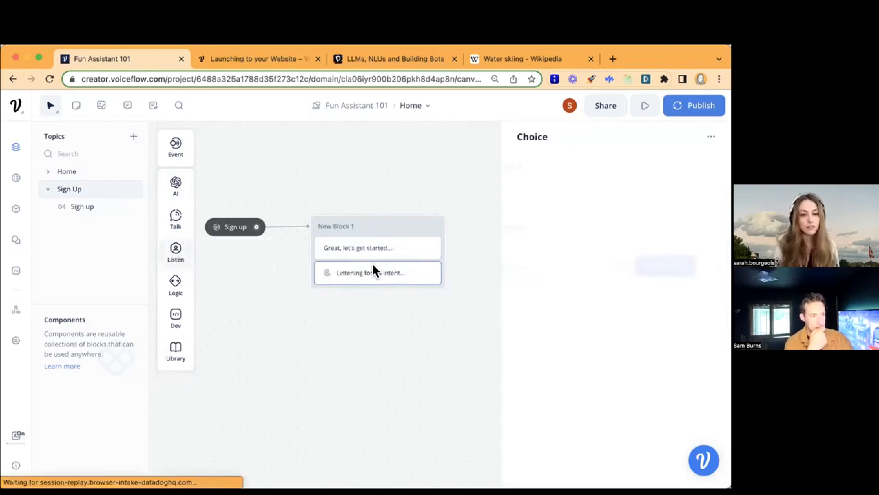
click(406, 366)
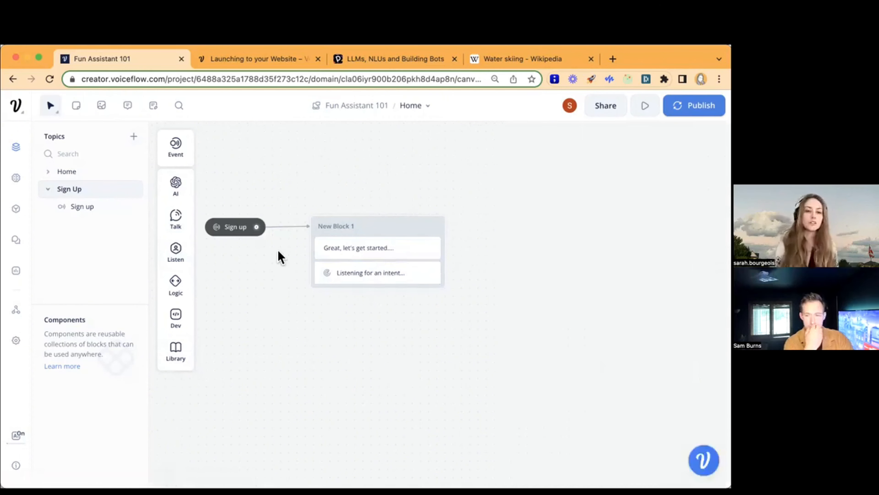
- Review the Knowledge Base data sources and the conversation flow in the Home topic
click(17, 178)
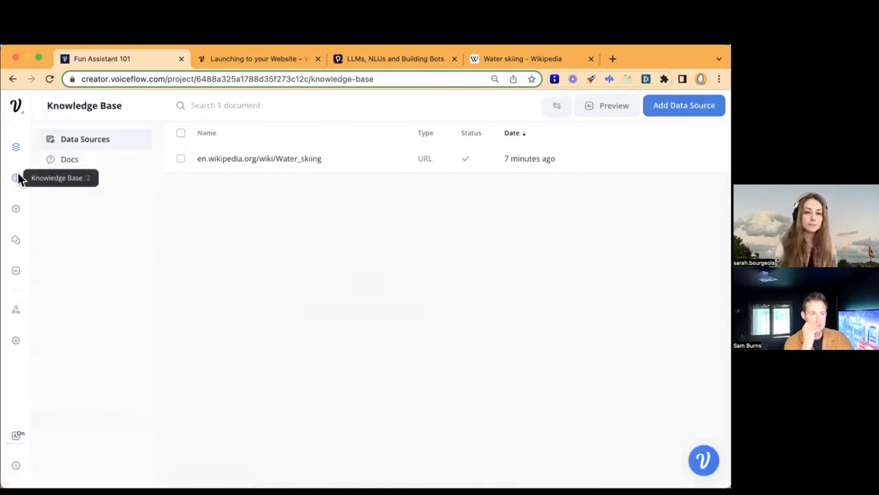
click(16, 148)
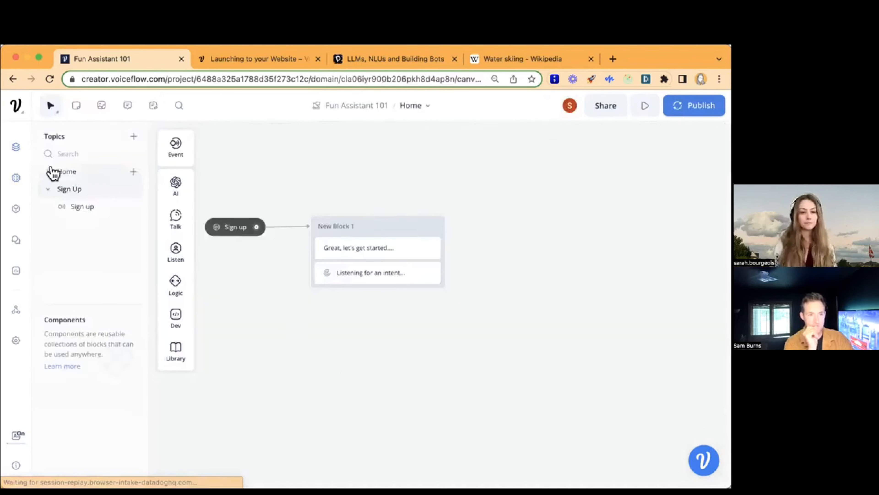
click(53, 171)
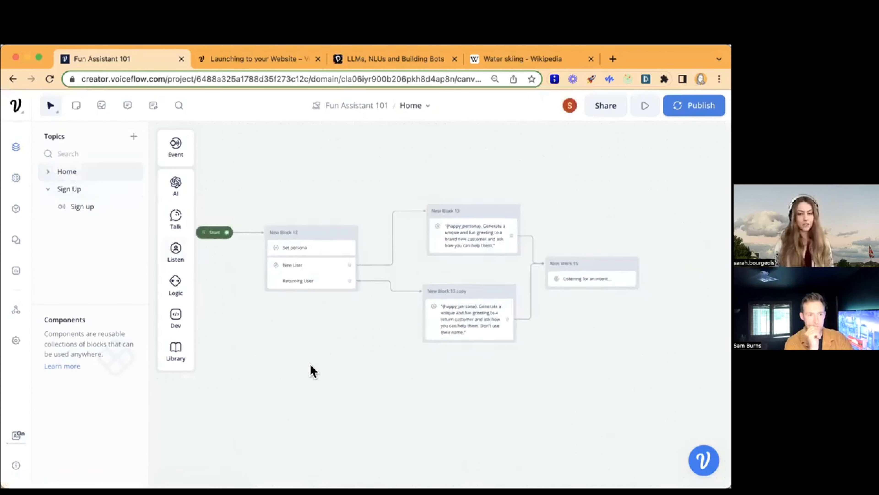
drag(313, 370, 339, 360)
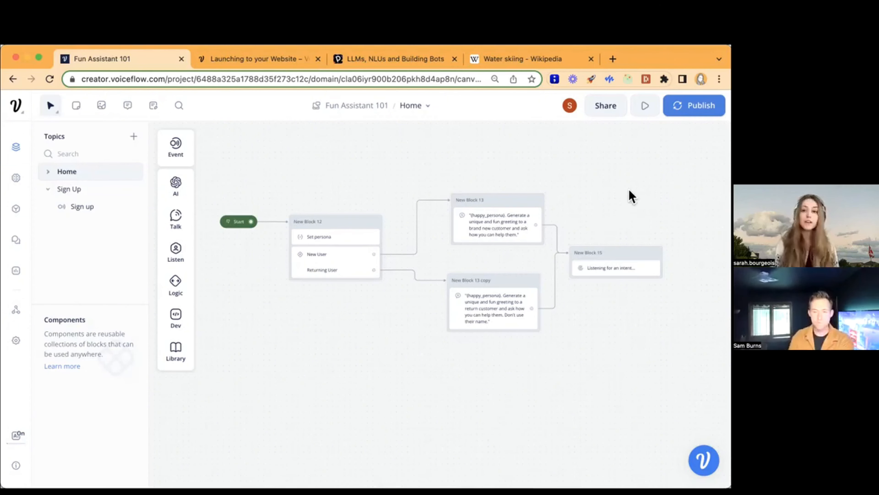
click(16, 178)
click(16, 146)
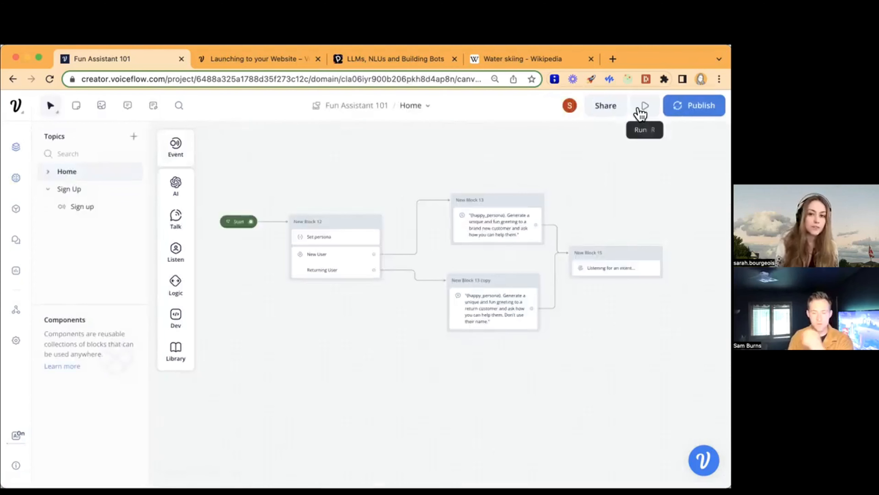
- Train the assistant in the prototype view and show all assistant variables for the test
click(641, 113)
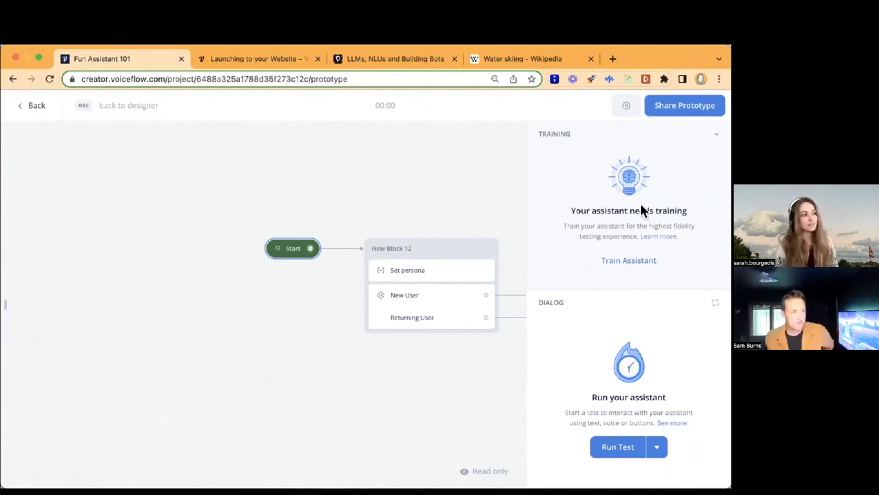
click(644, 264)
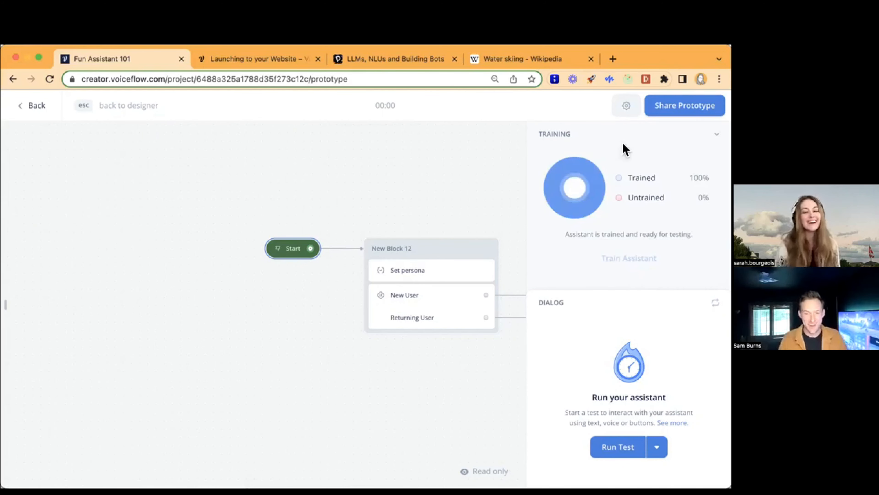
click(713, 137)
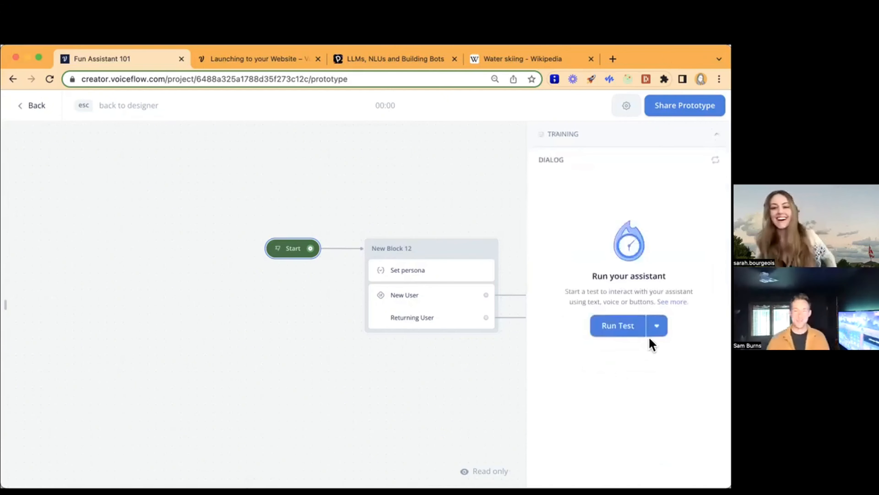
click(657, 327)
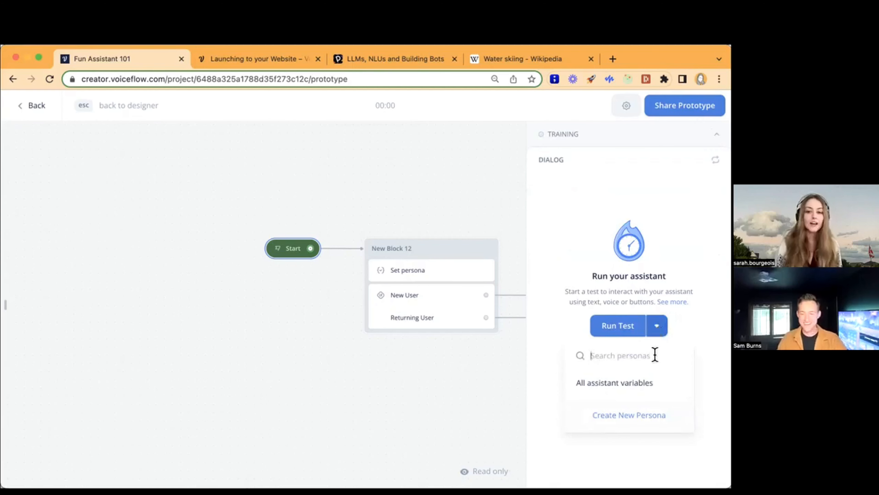
click(637, 382)
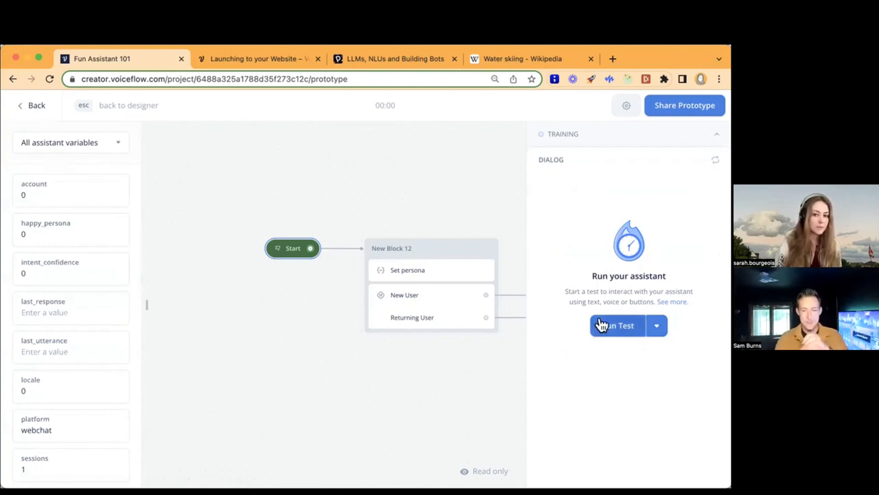
- Start a new test persona named "New User", keeping Start as its starting block
click(656, 327)
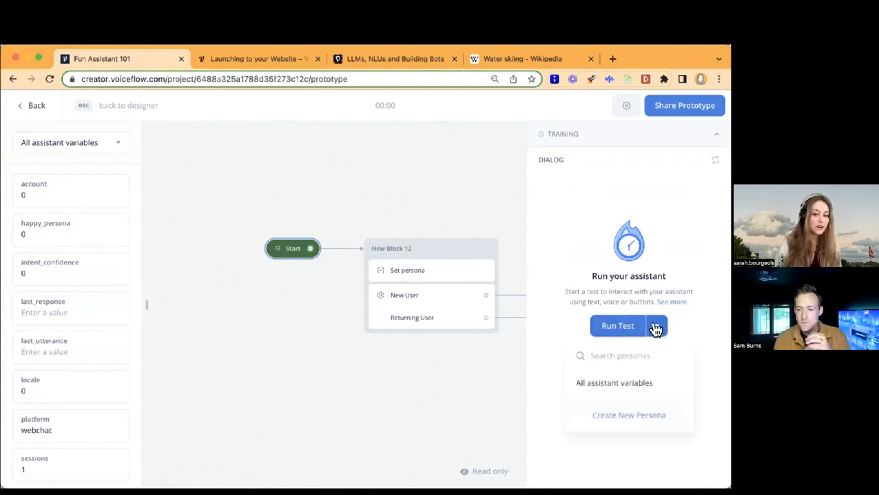
click(650, 413)
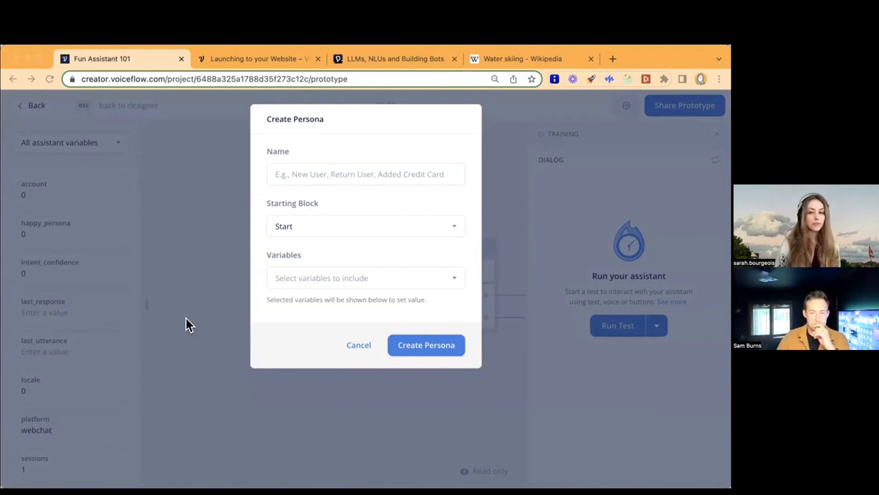
click(389, 175)
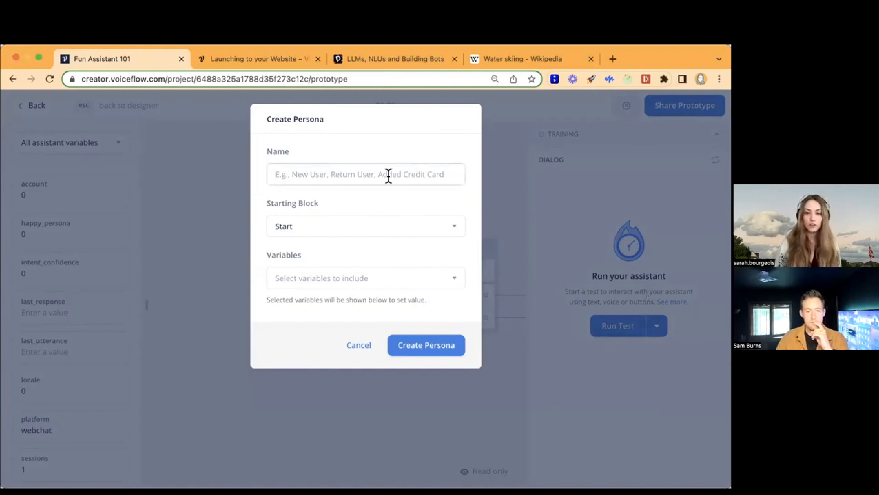
text(New User)
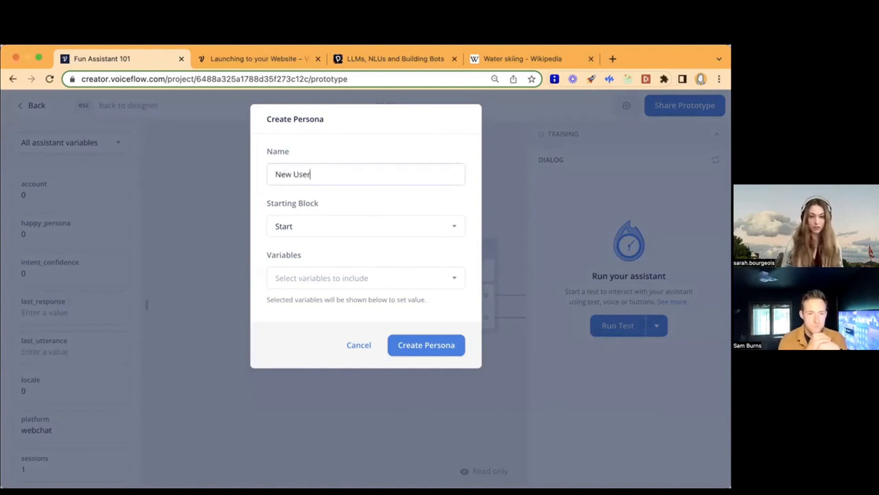
click(339, 227)
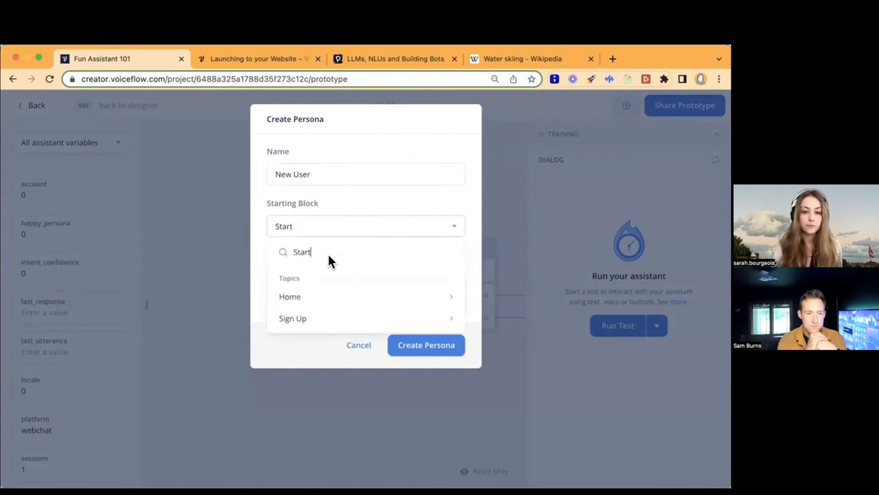
mouse_move(316, 290)
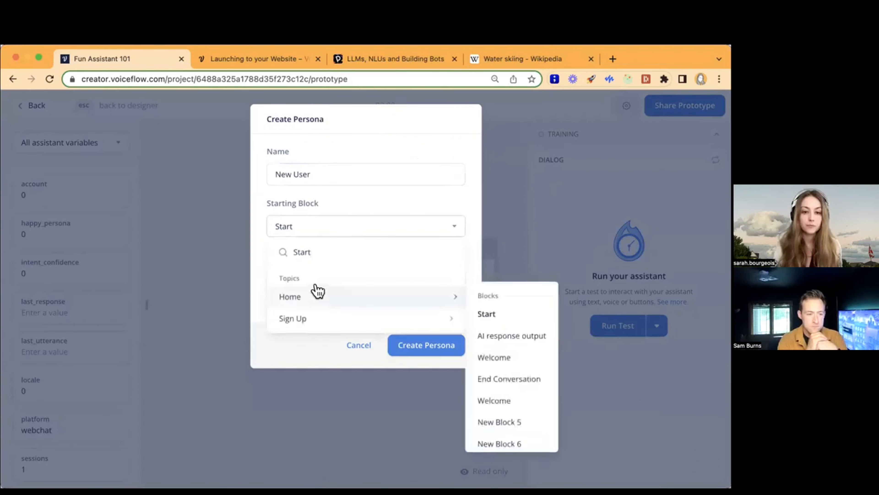
click(264, 253)
- Include the sessions variable with a value of 1 and create the New User persona
click(284, 282)
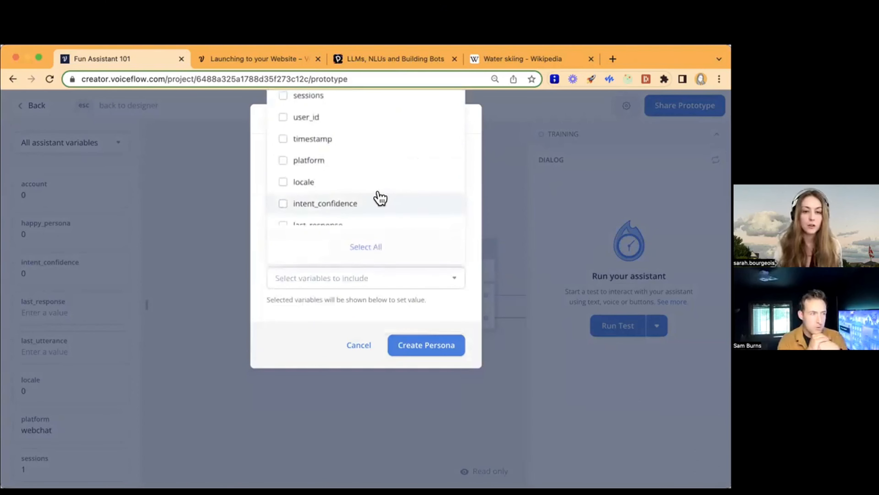
click(326, 99)
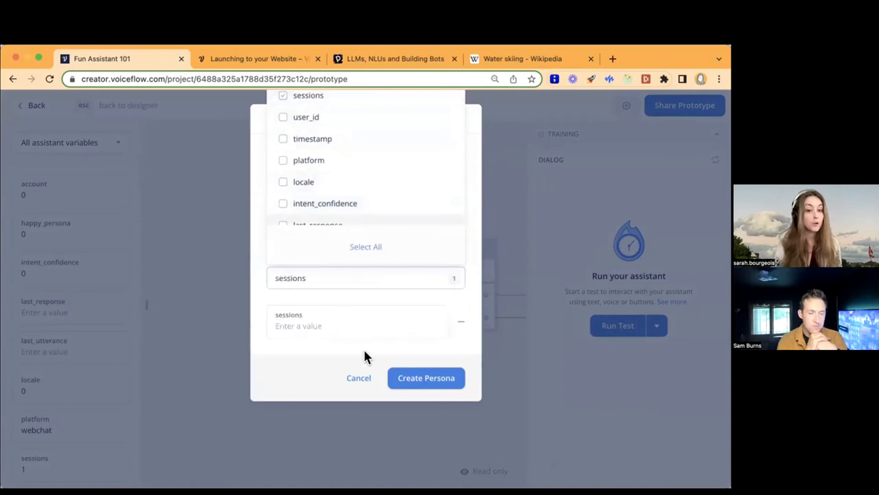
click(301, 380)
click(306, 326)
text(1)
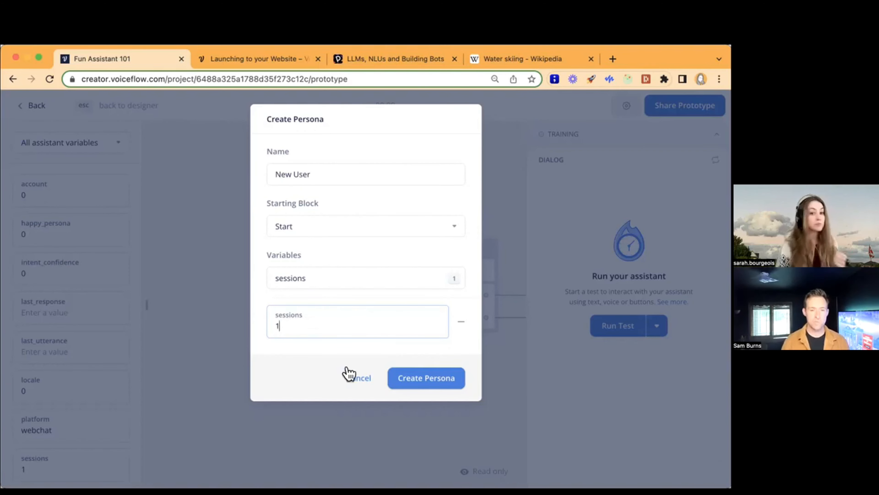
click(433, 379)
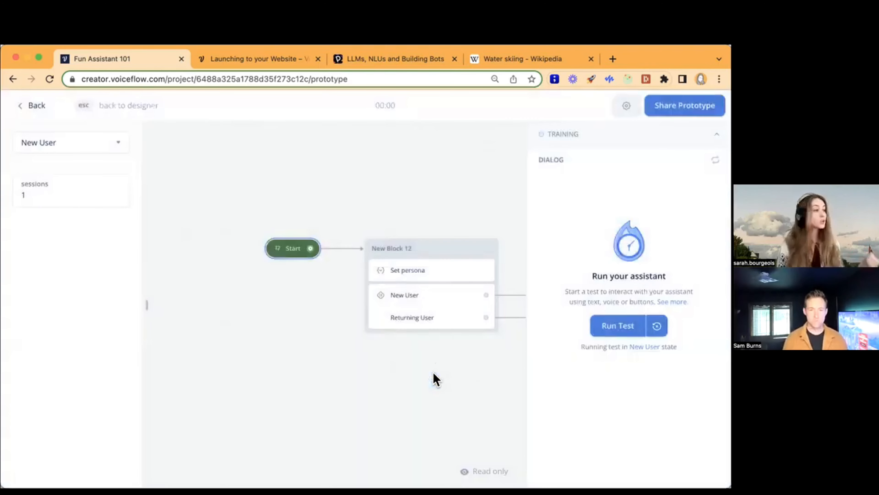
- Start another new test persona and name it "Existing User", keeping Start as its starting block
click(656, 327)
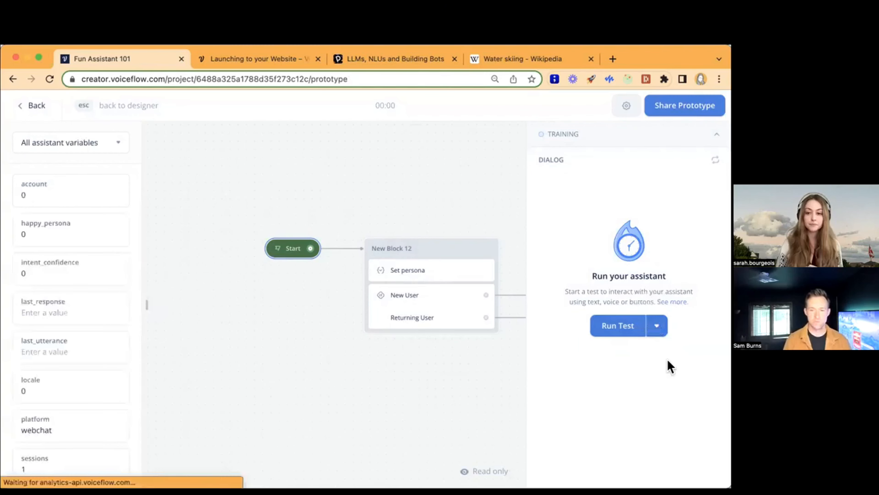
click(657, 327)
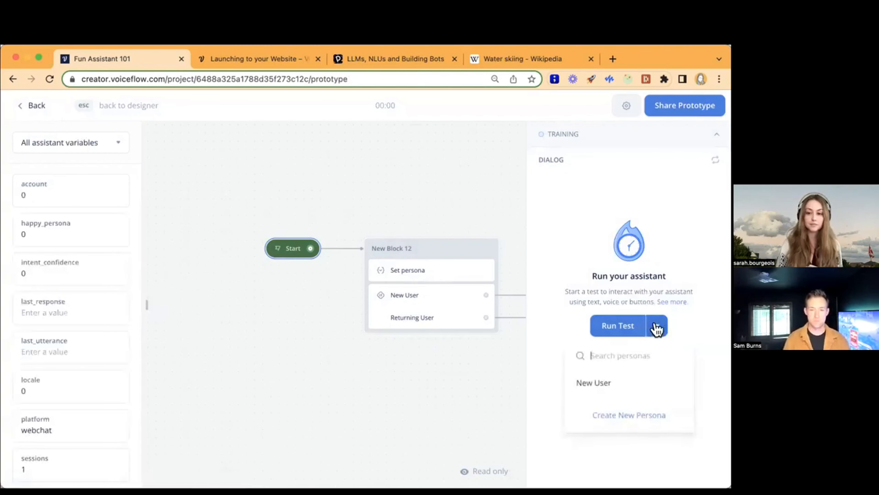
click(639, 419)
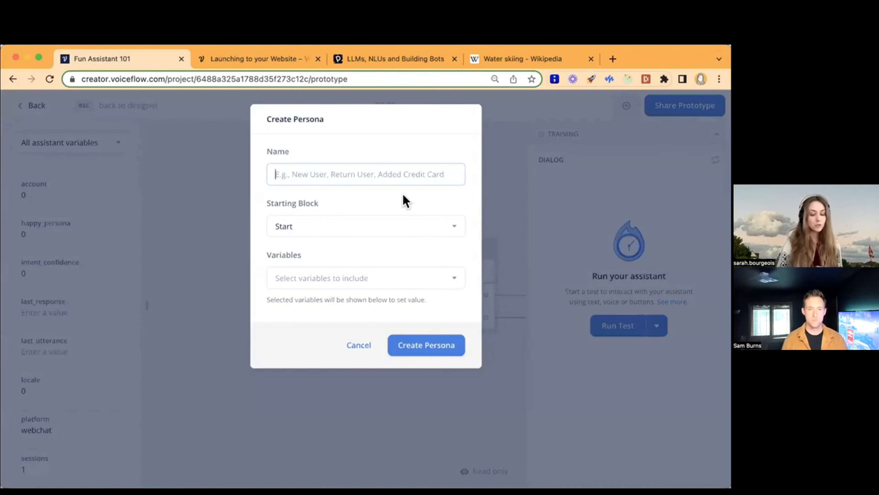
text(Ex)
key(BackSpace)
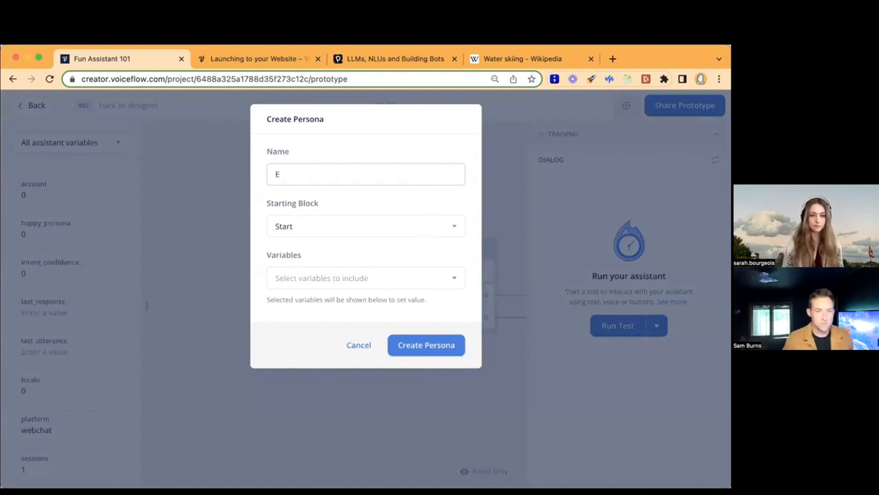
text(xisting User)
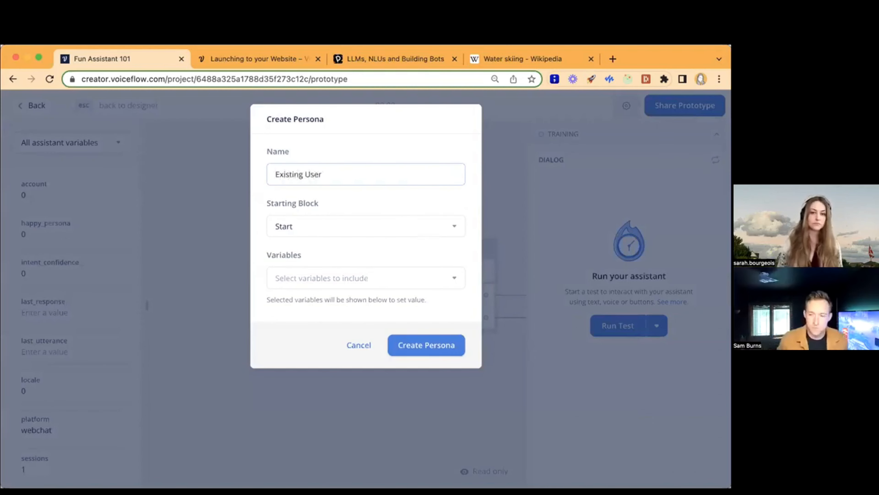
- Include the sessions variable with a value of 5 and create the Existing User persona
click(371, 277)
text(se)
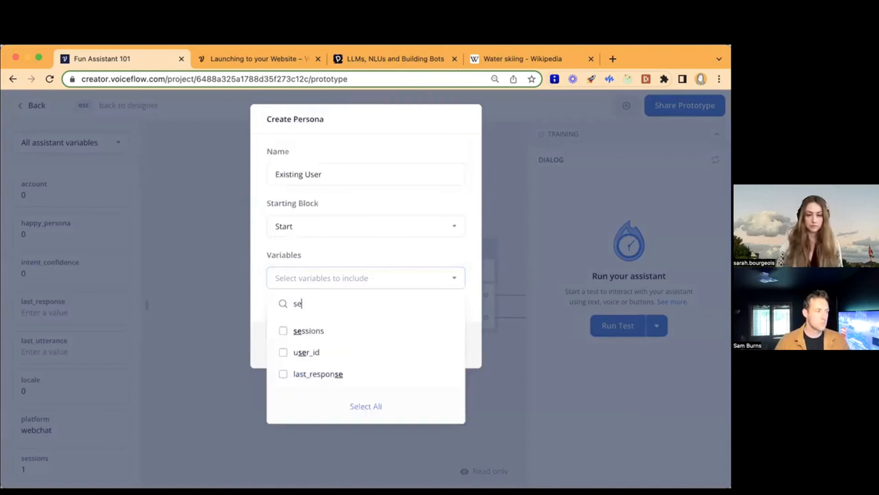
click(360, 317)
click(346, 325)
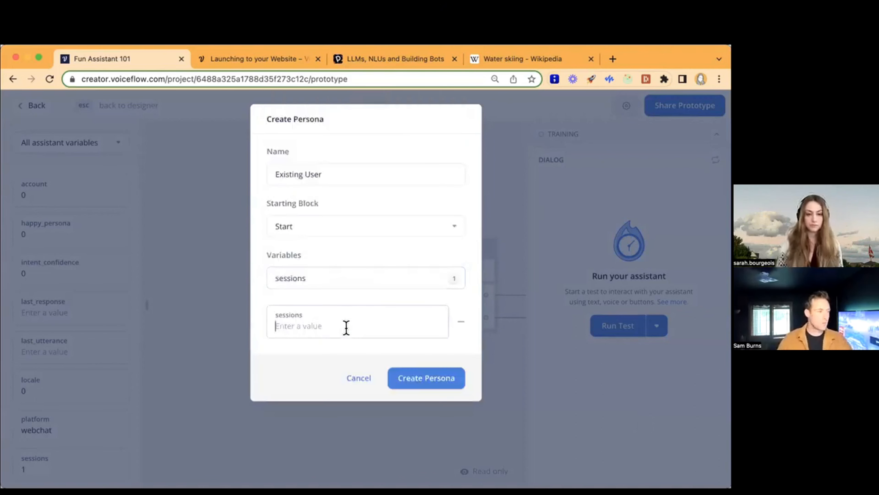
text(5)
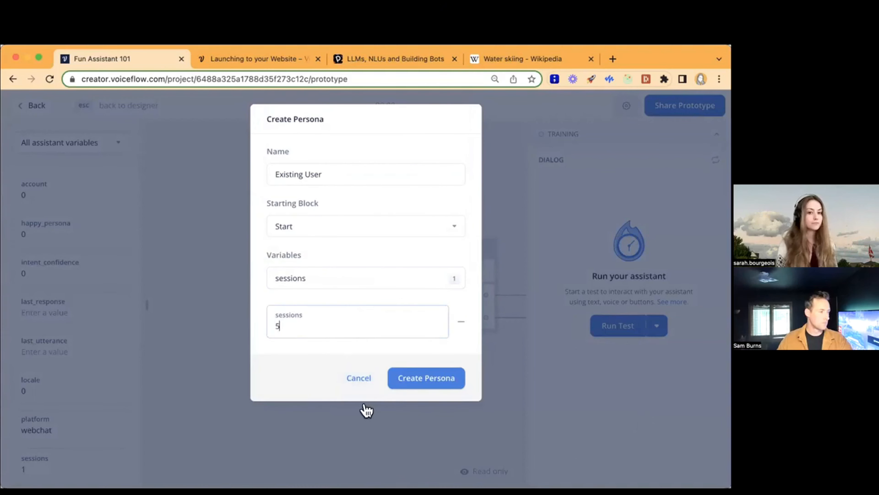
click(430, 381)
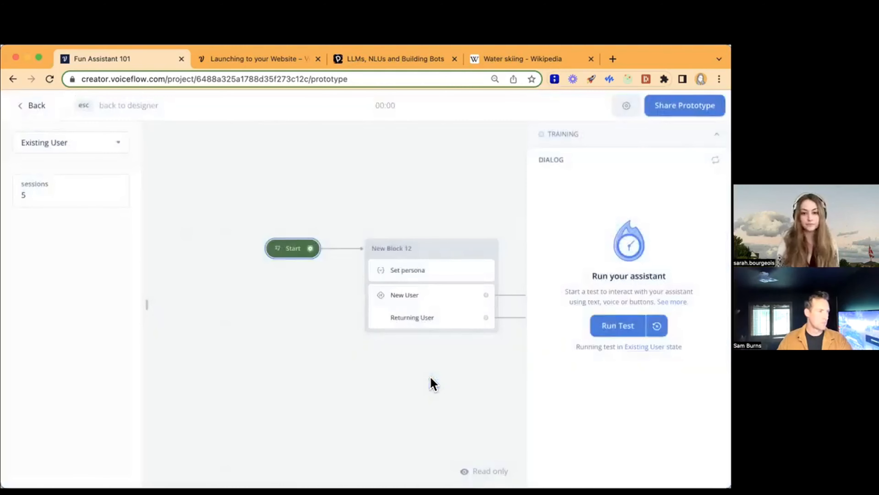
- Run the test with the Existing User persona selected and view the prototype's debug settings
click(658, 326)
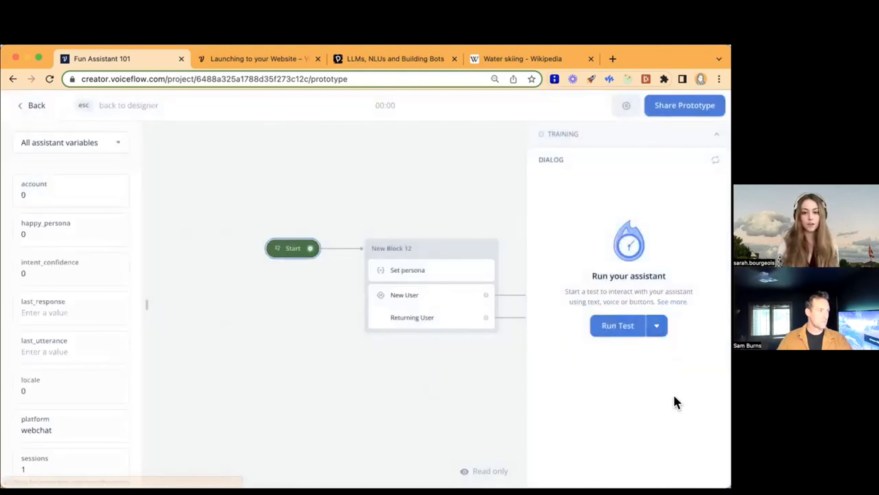
click(658, 327)
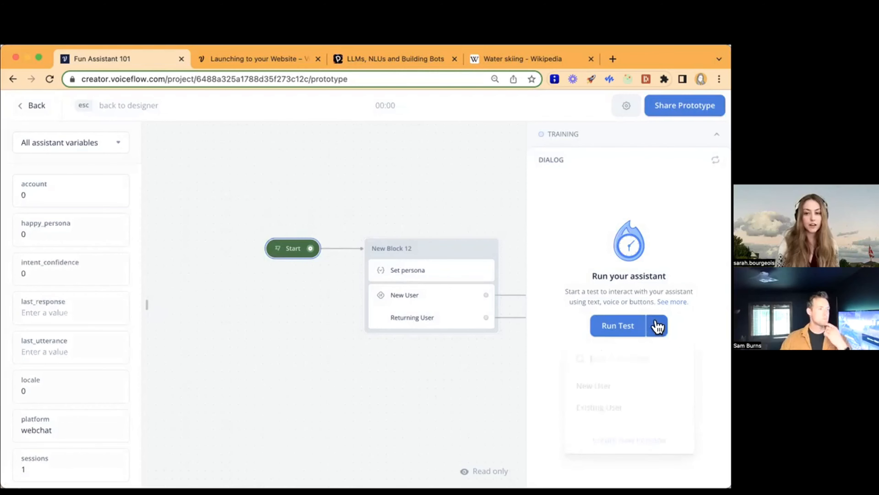
click(633, 410)
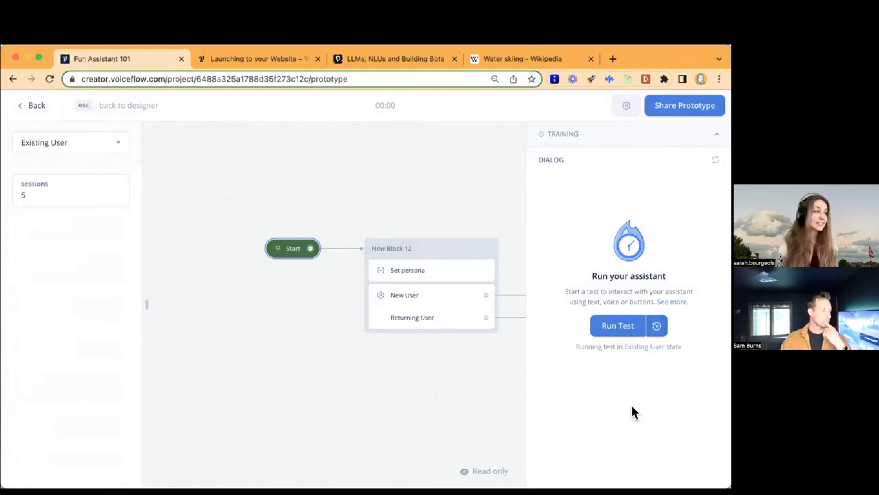
click(611, 326)
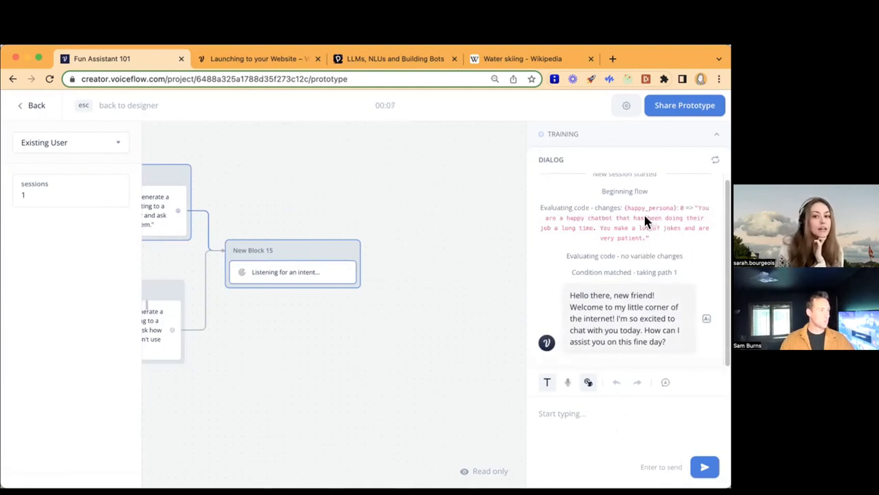
click(626, 106)
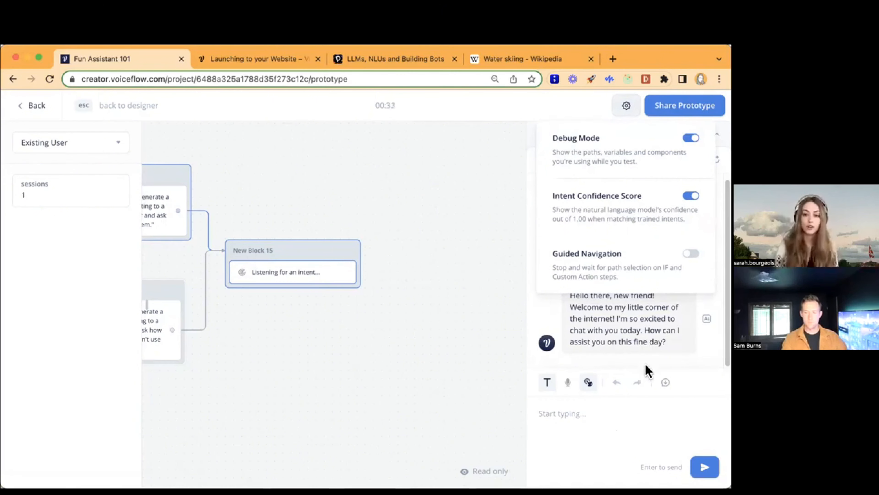
click(652, 364)
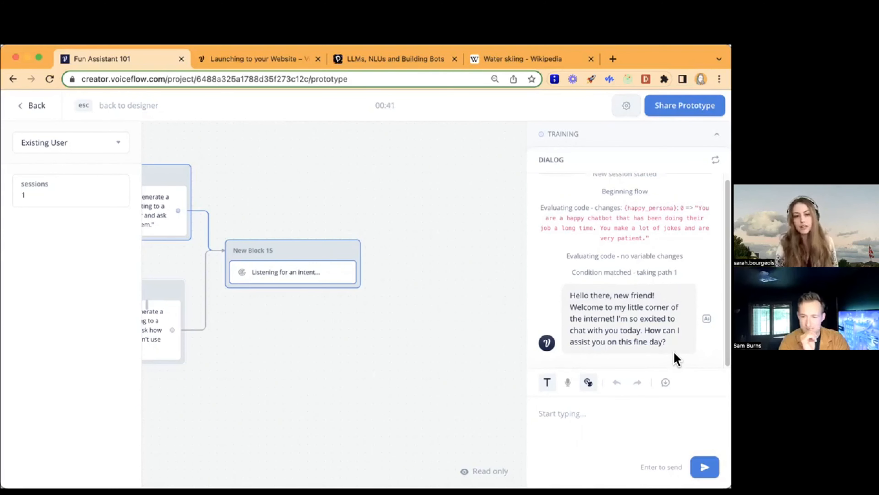
- Set the sessions variable to 5 in the running test and check the assistant's training status
click(71, 191)
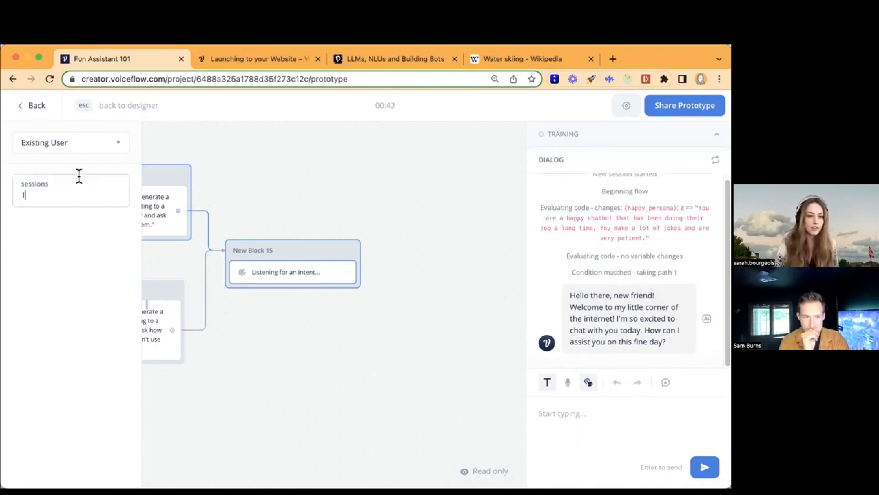
key(BackSpace)
text(5)
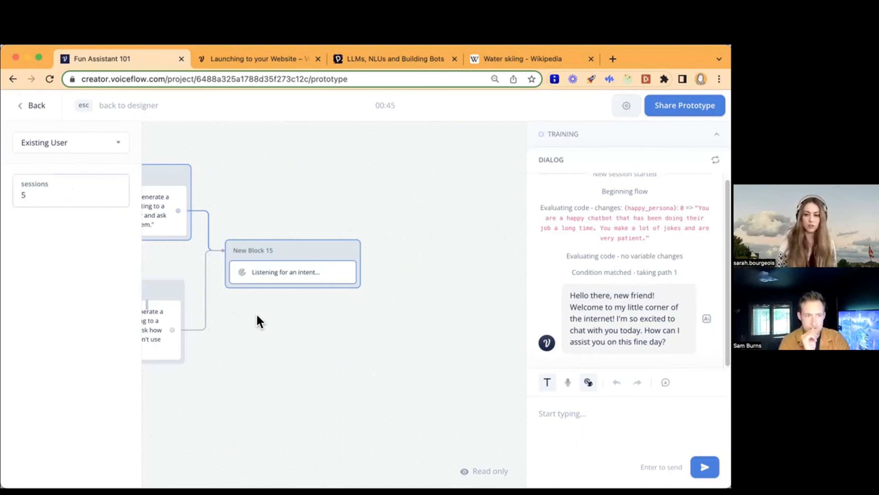
click(709, 136)
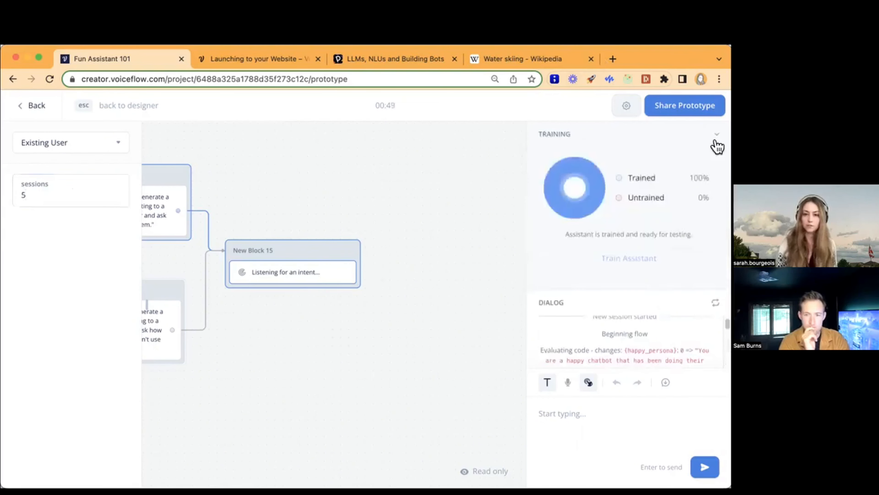
click(715, 138)
- Return to the designer, reopen the prototype and run the test again with the Existing User persona
click(41, 104)
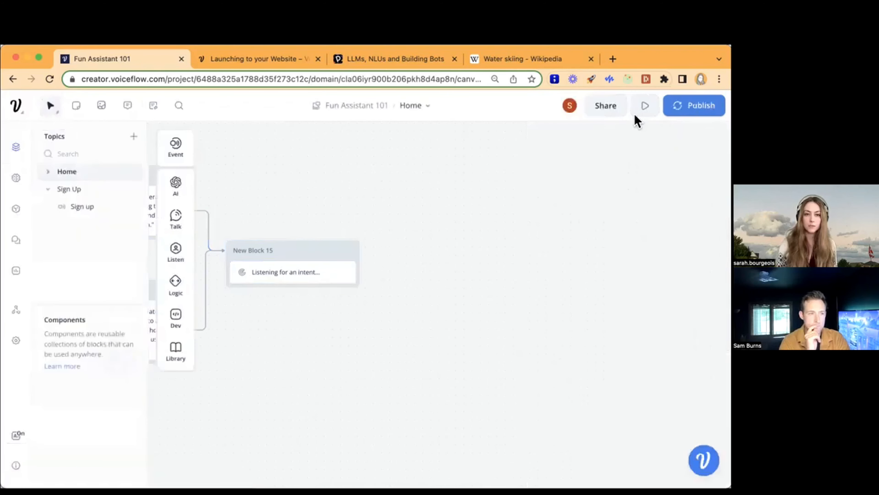
click(644, 105)
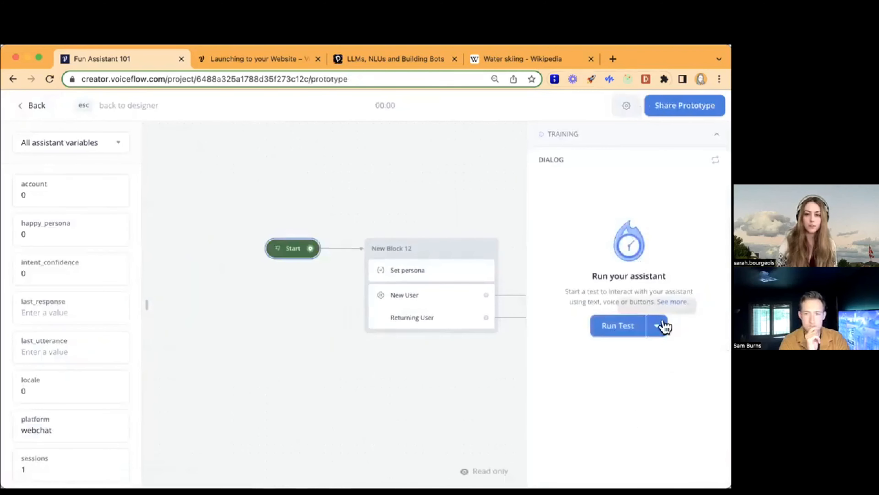
click(660, 326)
click(630, 402)
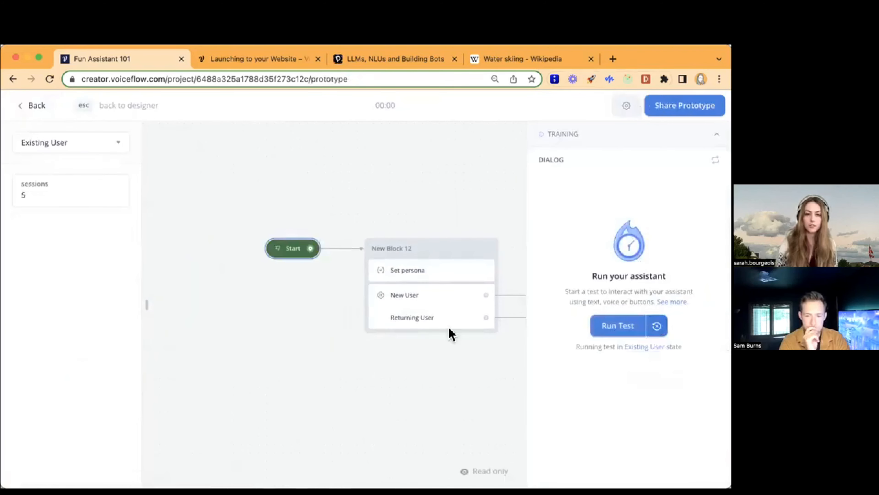
click(607, 325)
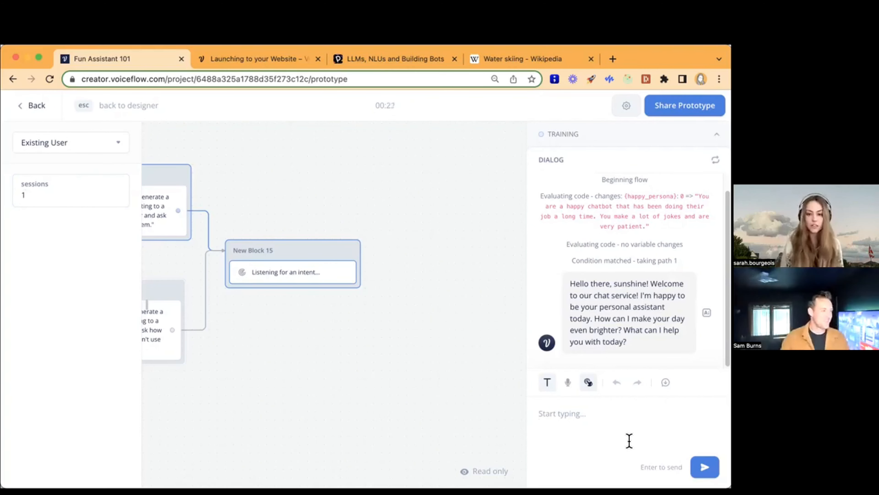
- Ask the assistant "can you tell me if water skiing is dangerous?" and check the source of its answer
text(cann)
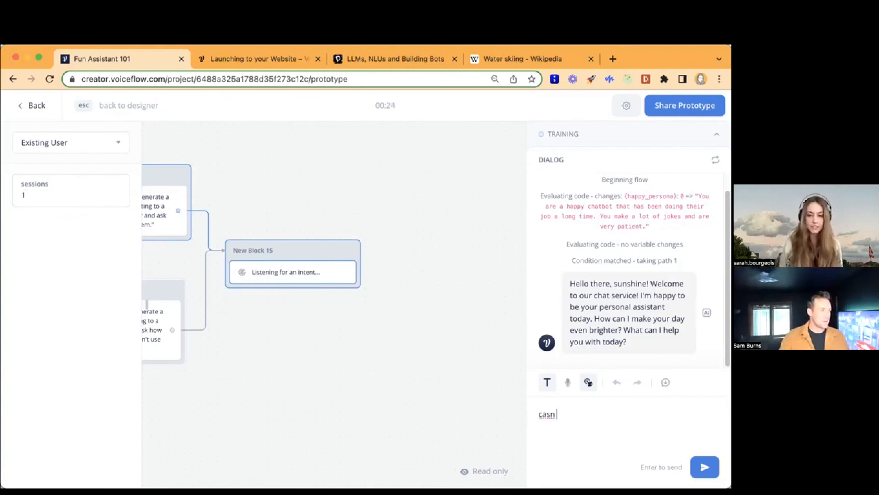
key(BackSpace)
key(BackSpace)
text(n you tell me if)
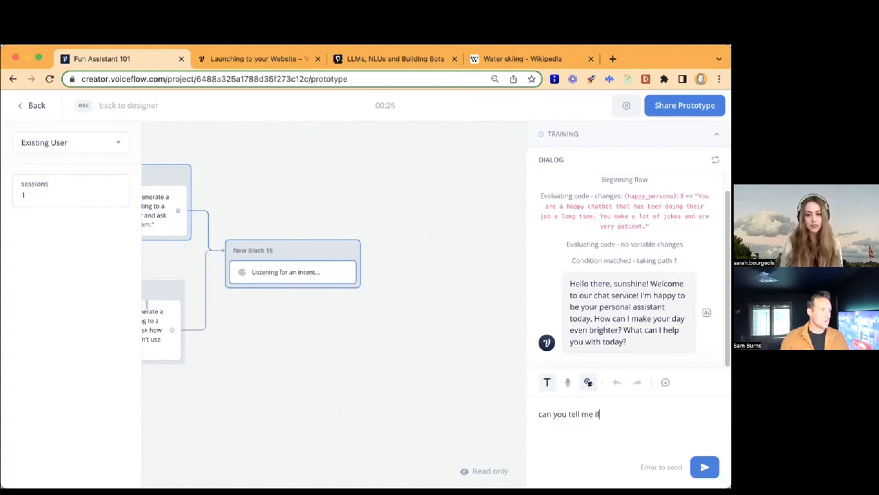
text( water skiing is dangers)
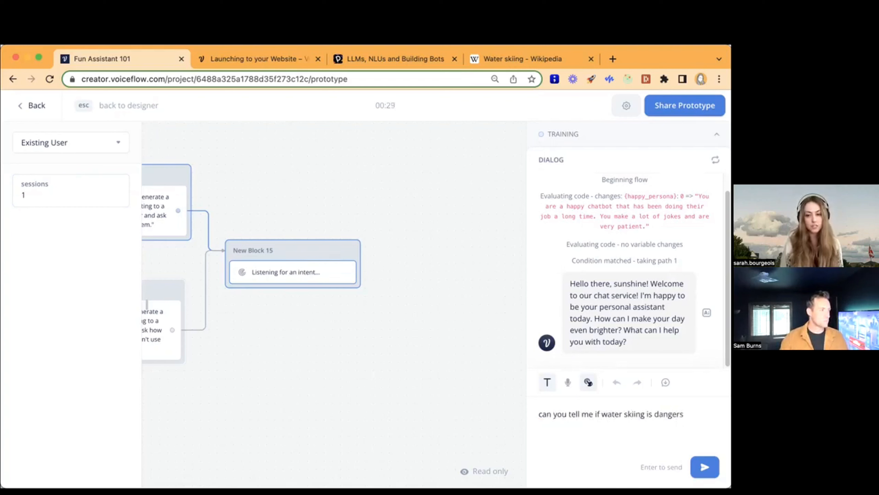
key(BackSpace)
text(ous?)
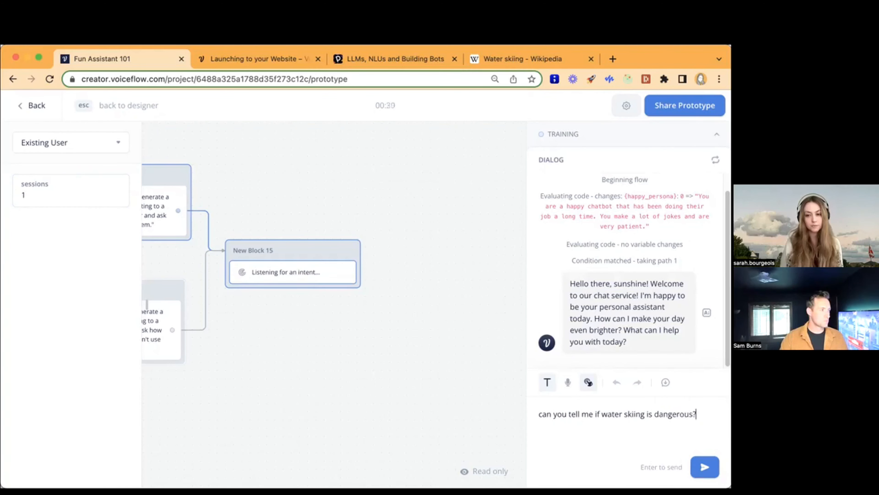
key(Return)
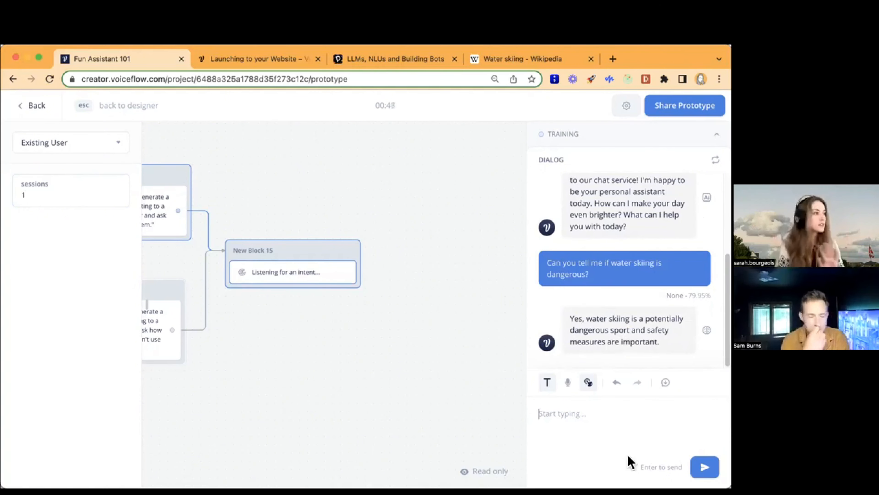
mouse_move(706, 331)
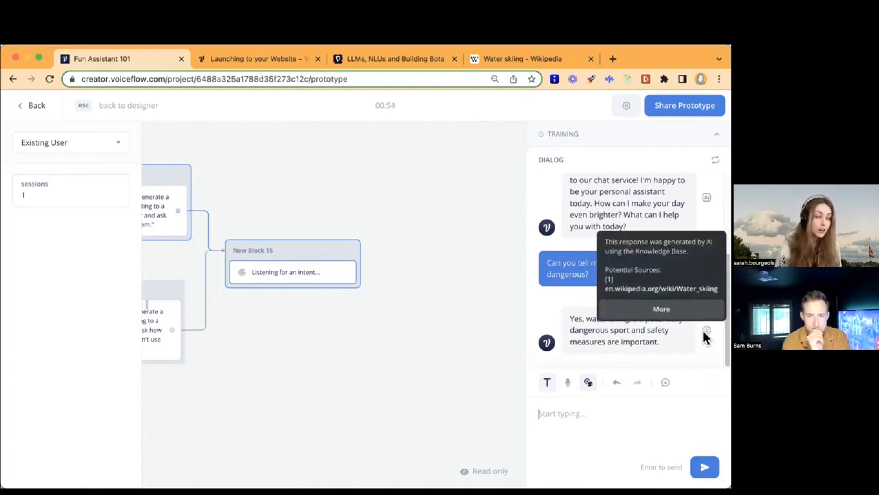
mouse_move(704, 202)
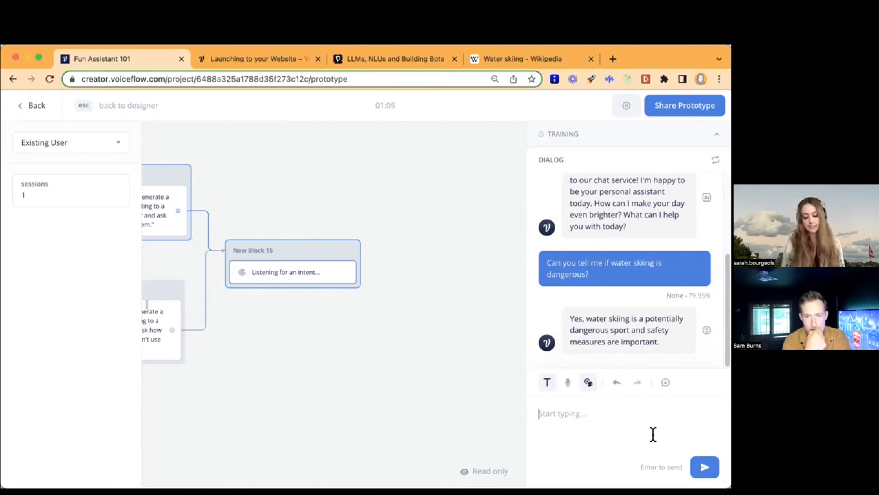
- Ask the assistant "what are the basics of waterskiing" and review the dialog's earlier exchanges
text(what are the basic)
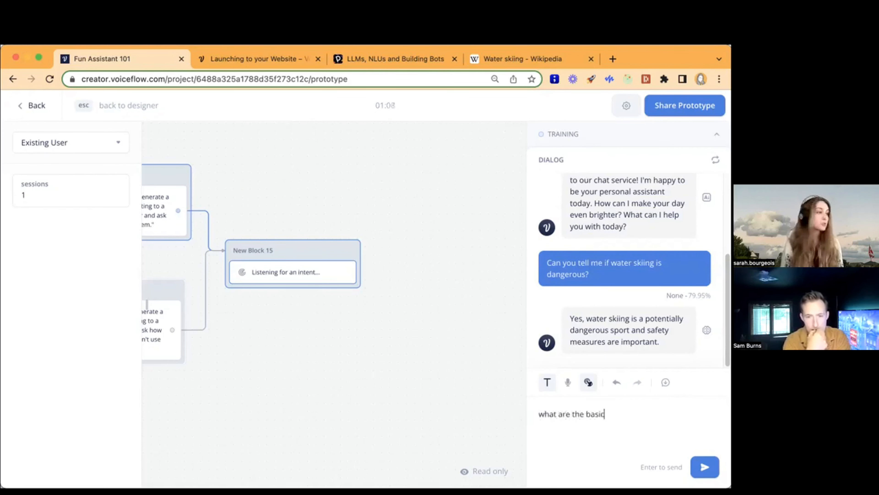
text(s of watersk)
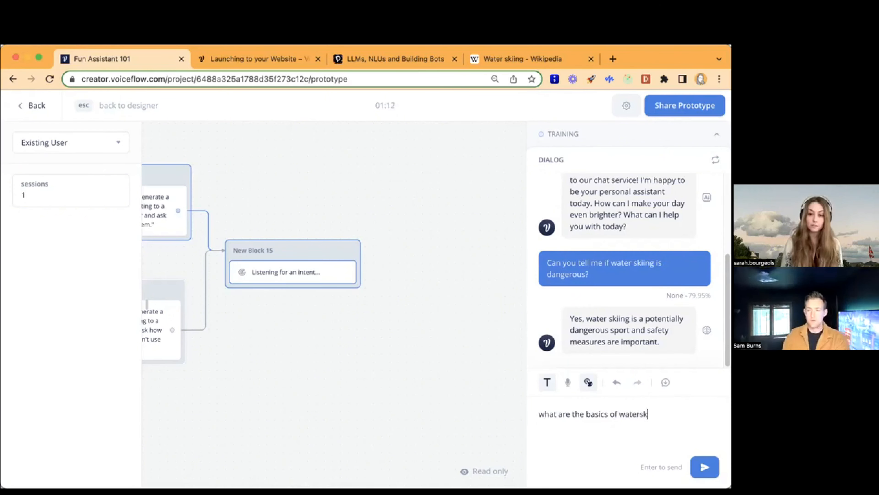
text(iing)
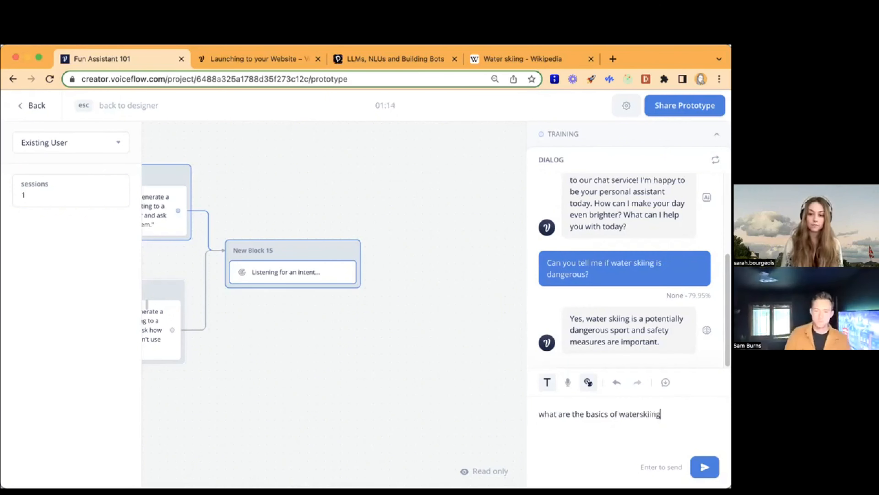
key(Return)
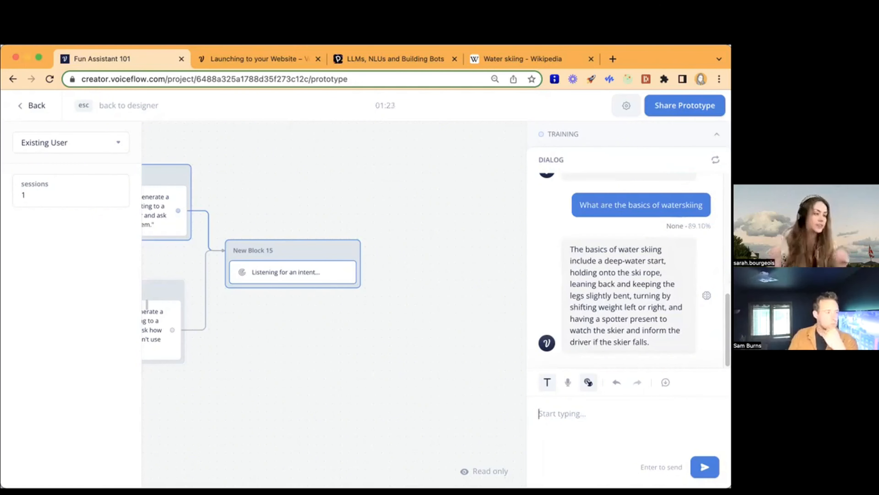
scroll(683, 330, up, 3)
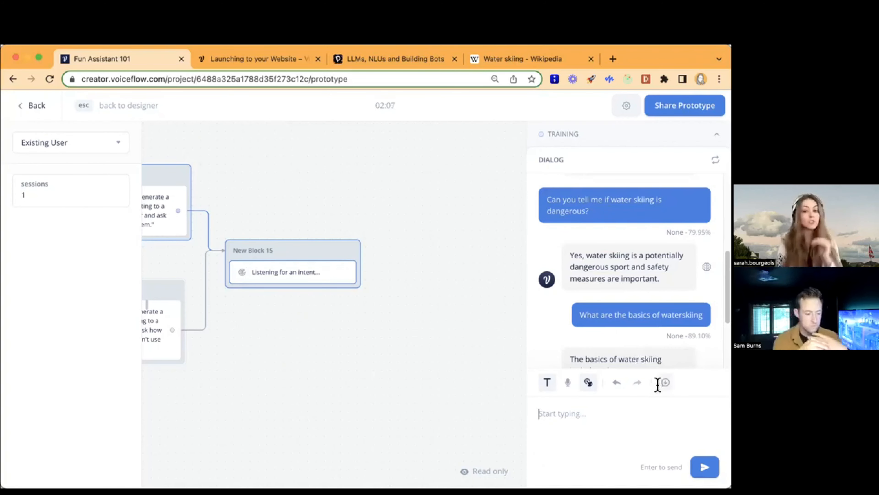
scroll(684, 311, down, 3)
click(651, 410)
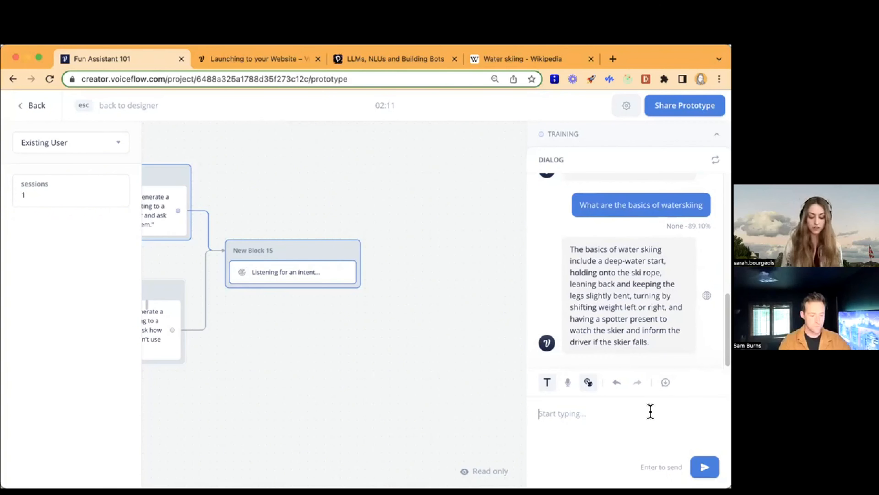
- Send the assistant "I want to sign up." and check which blocks of the Sign Up flow it reaches
text(I want to sign u)
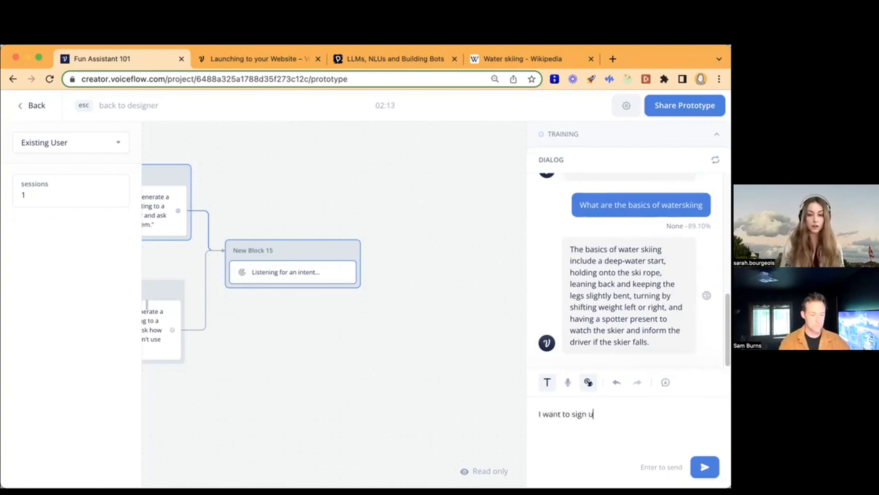
text(p.)
key(Return)
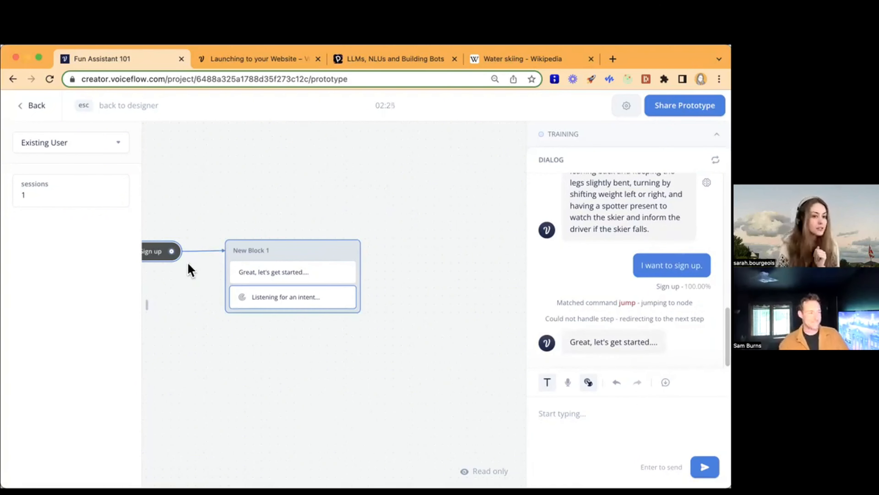
drag(182, 298, 280, 321)
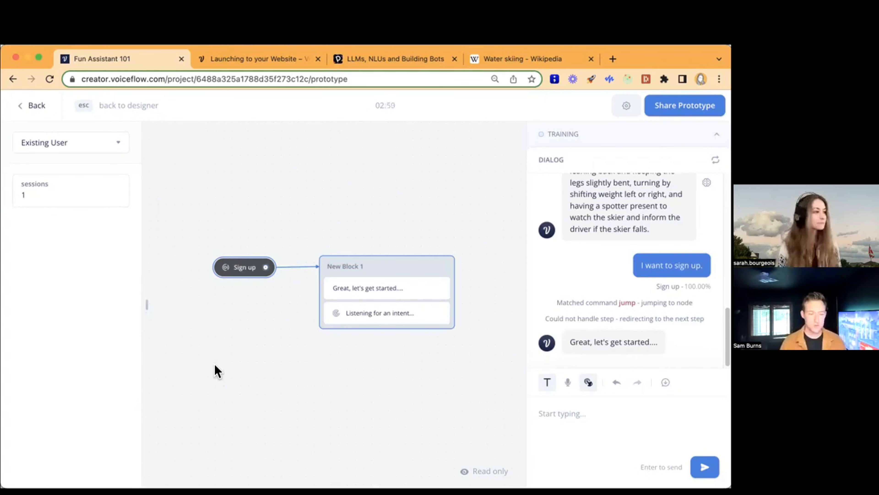
- Return to the designer and review the full Home topic flow with its topic entry expanded
click(63, 107)
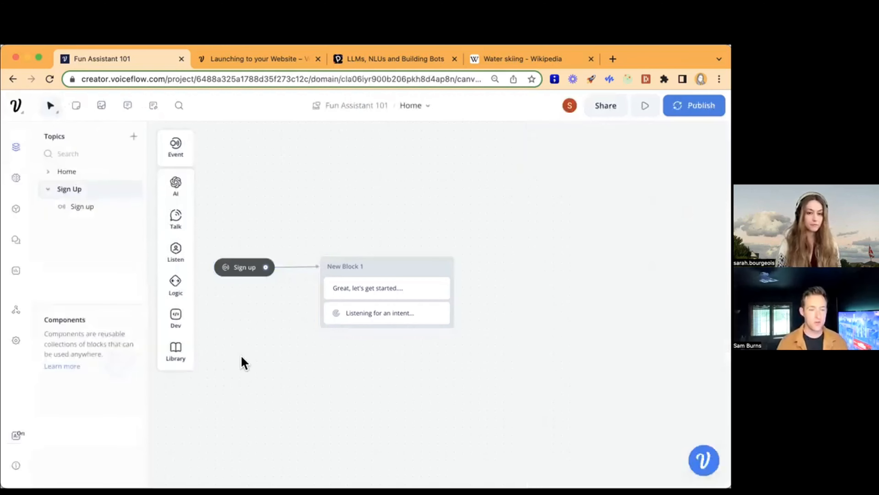
click(100, 172)
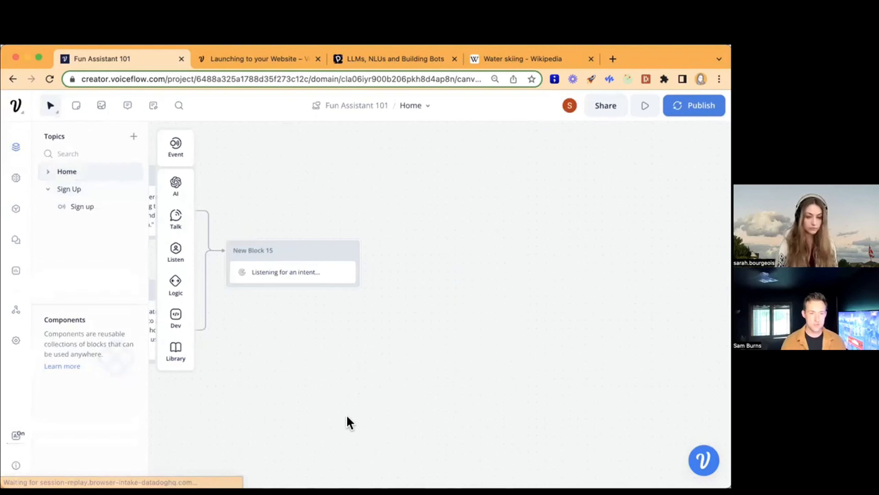
drag(347, 417, 683, 432)
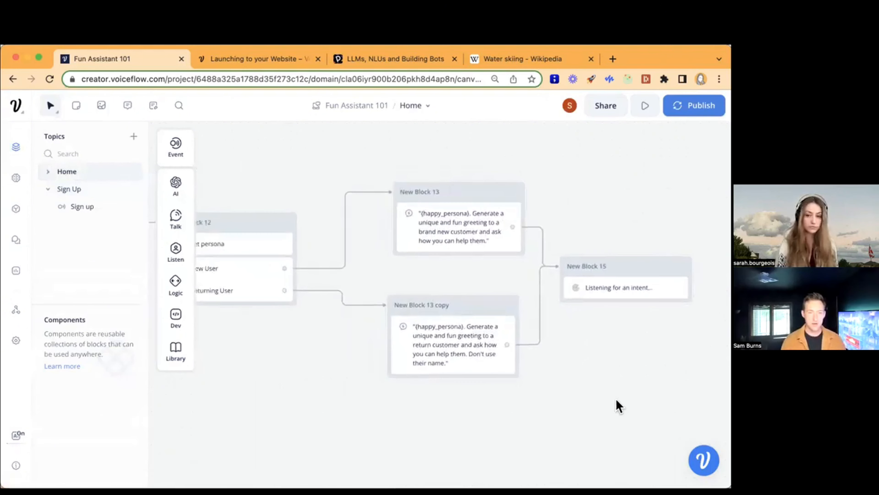
scroll(617, 400, down, 2)
drag(584, 419, 620, 374)
scroll(603, 401, down, 1)
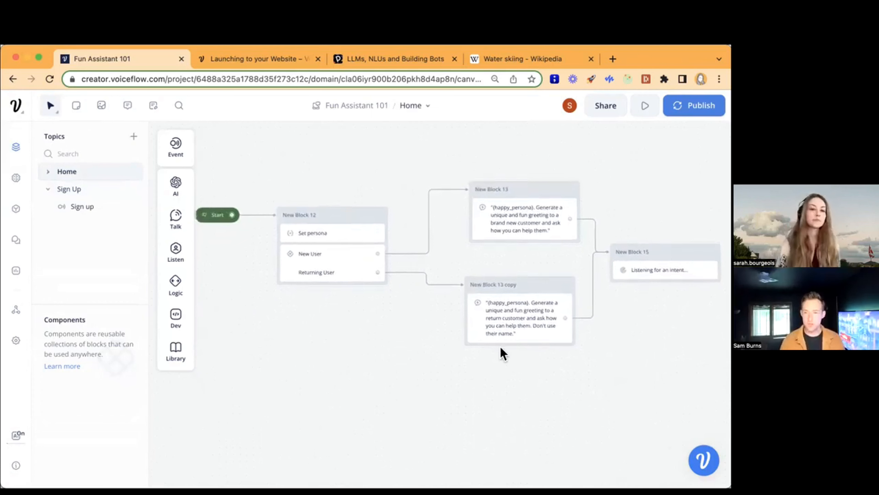
click(52, 171)
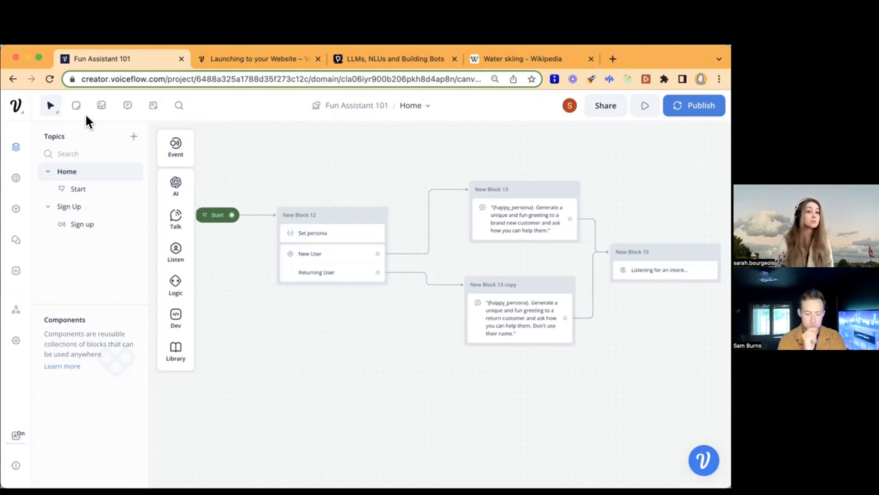
- Review the NLU model's intents and entities, and view the form for creating an entity without saving one
click(154, 106)
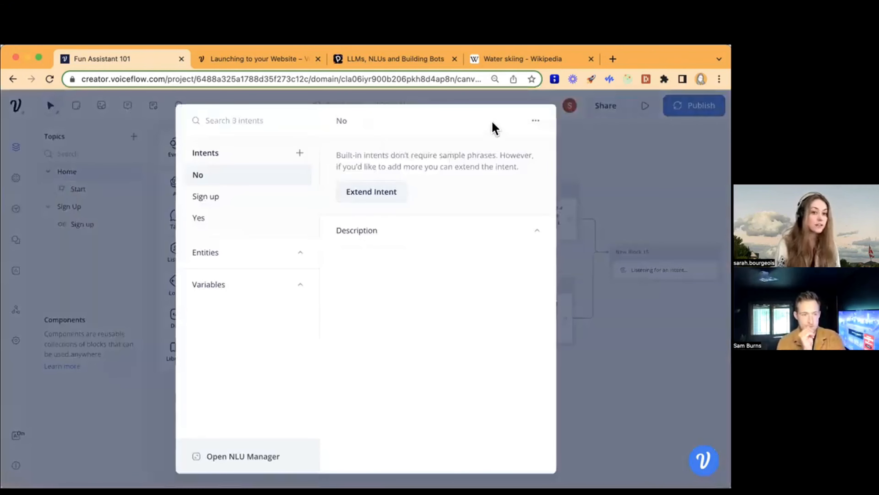
click(585, 153)
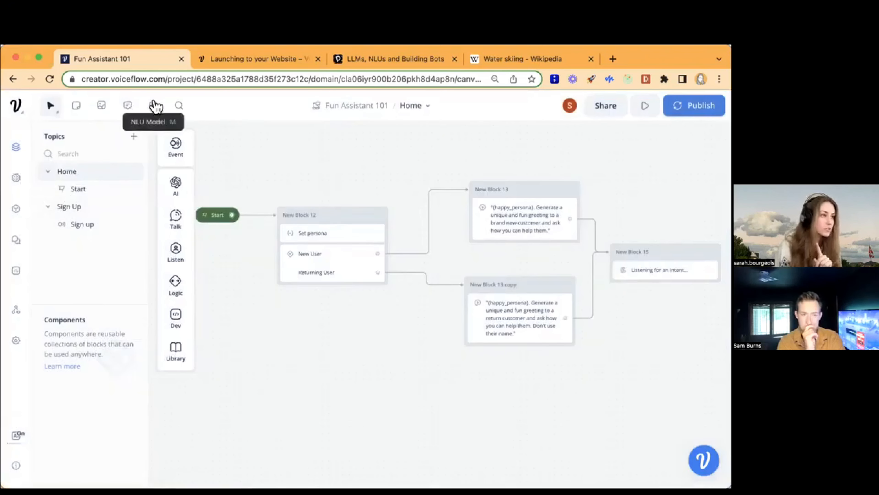
click(14, 210)
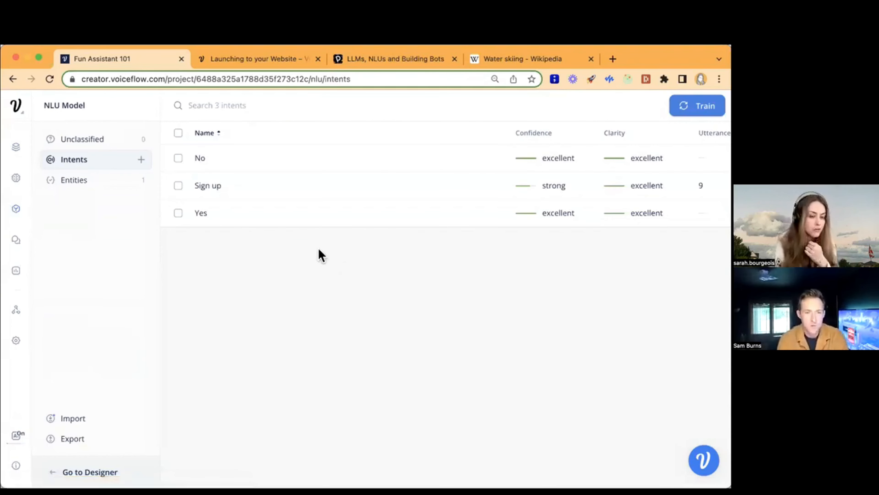
click(64, 188)
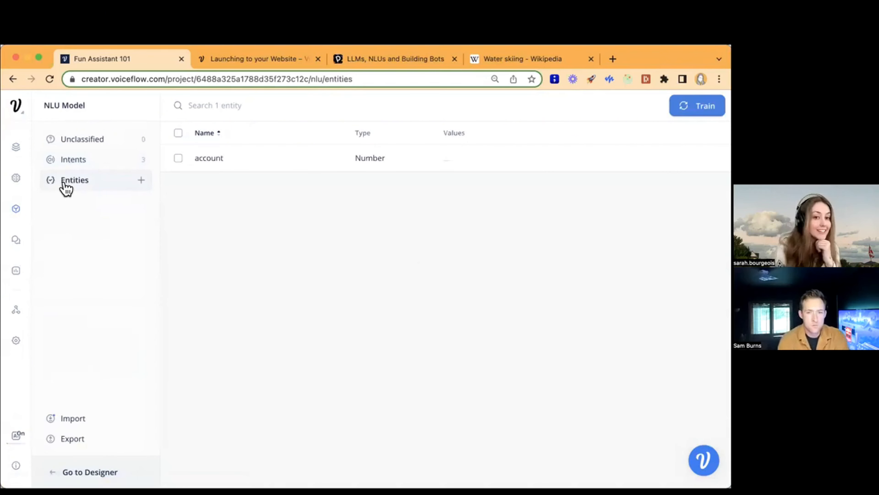
click(141, 180)
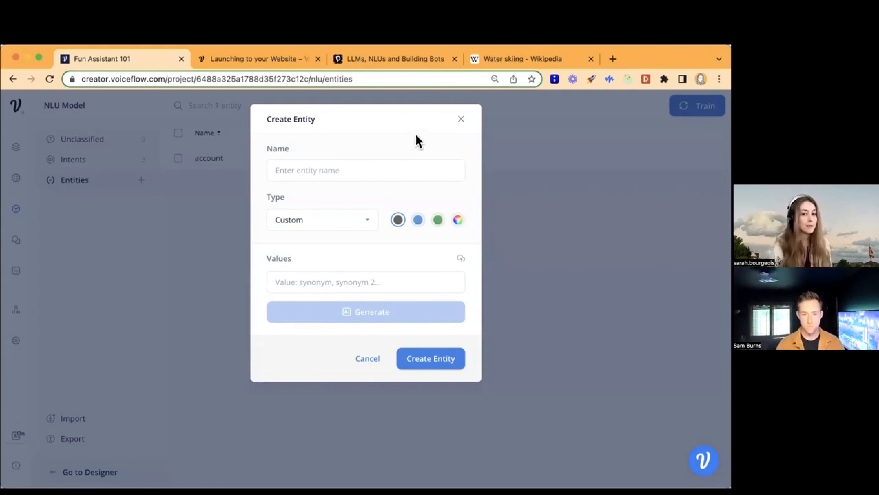
click(462, 118)
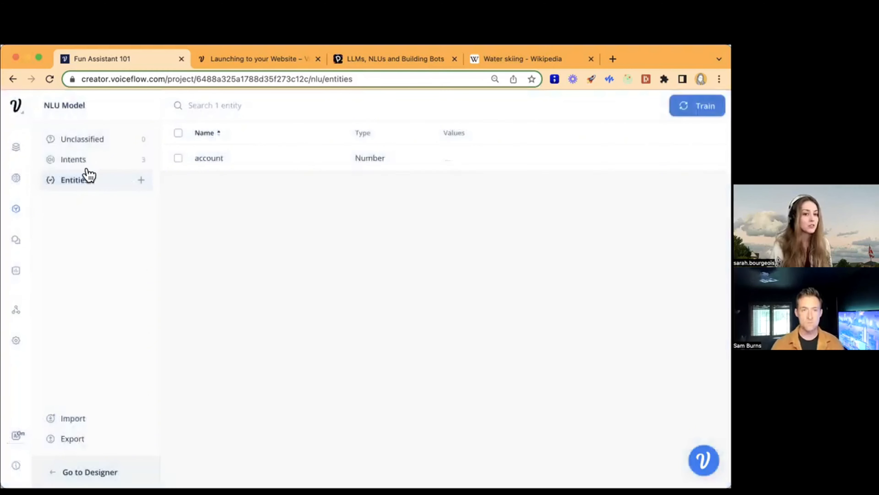
- Revisit the Home flow in the designer, and show the options for adding a data source to the knowledge base
click(16, 146)
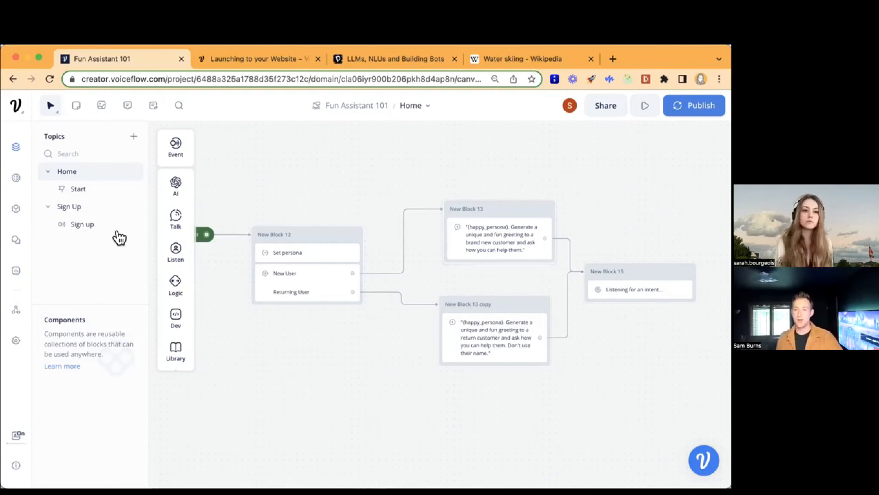
click(17, 179)
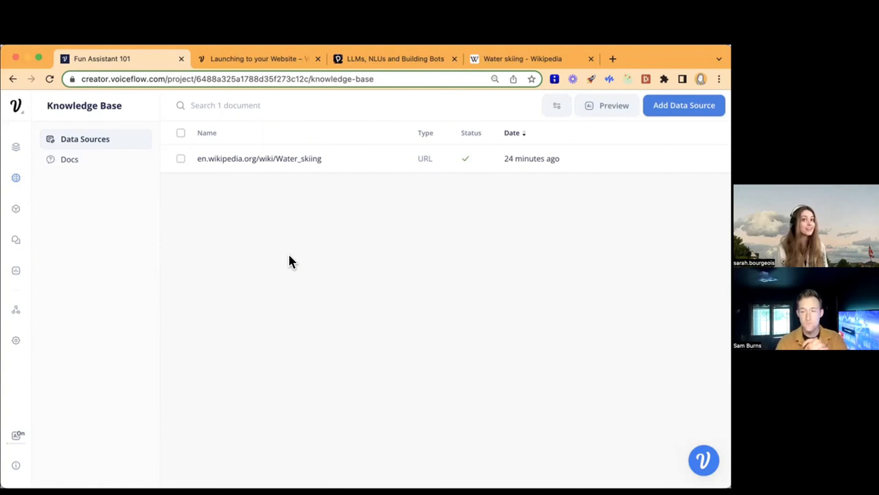
click(662, 100)
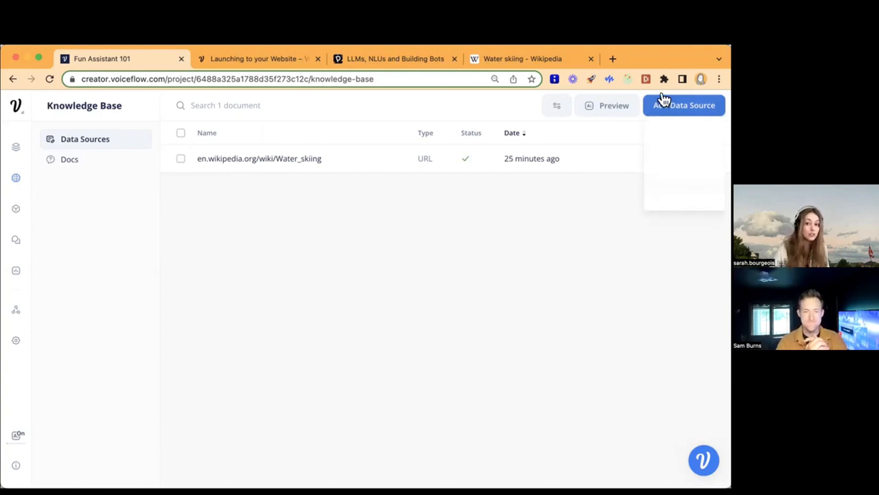